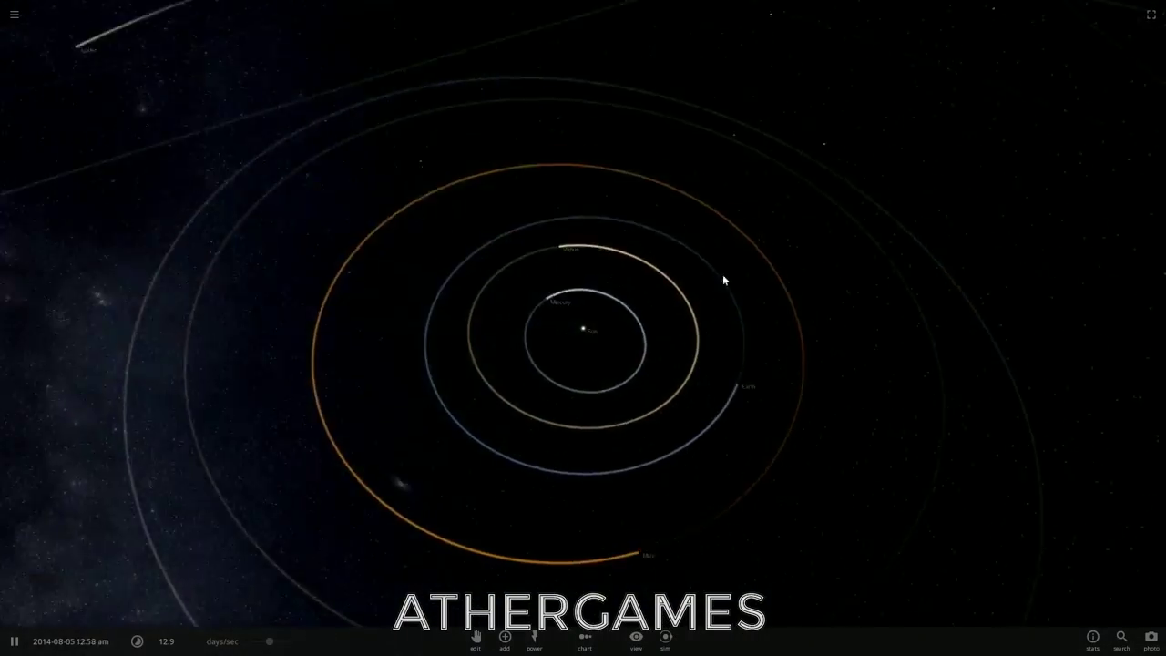
left_click_drag(611, 138, 791, 329)
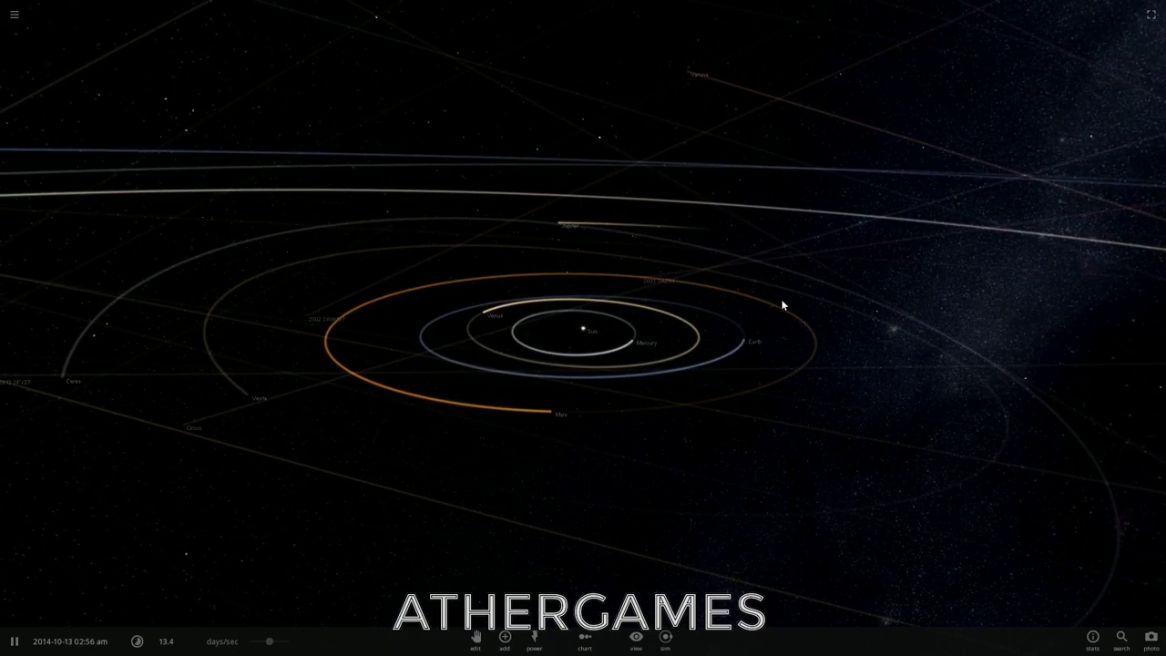
left_click_drag(828, 294, 342, 356)
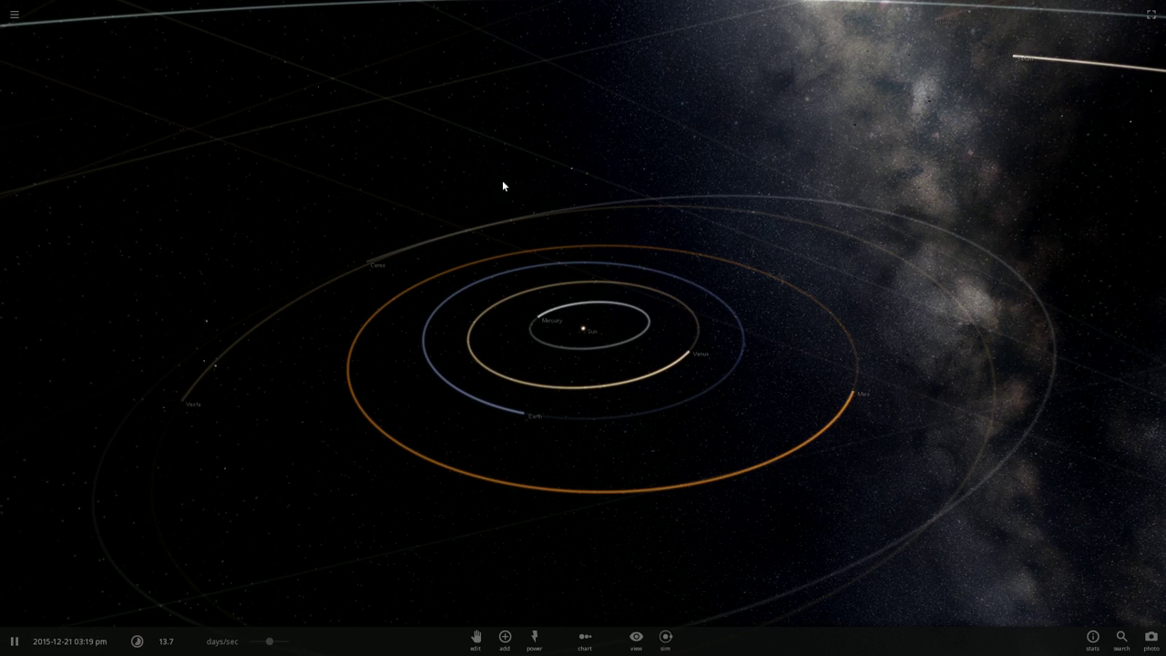
left_click(14, 20)
left_click(14, 20)
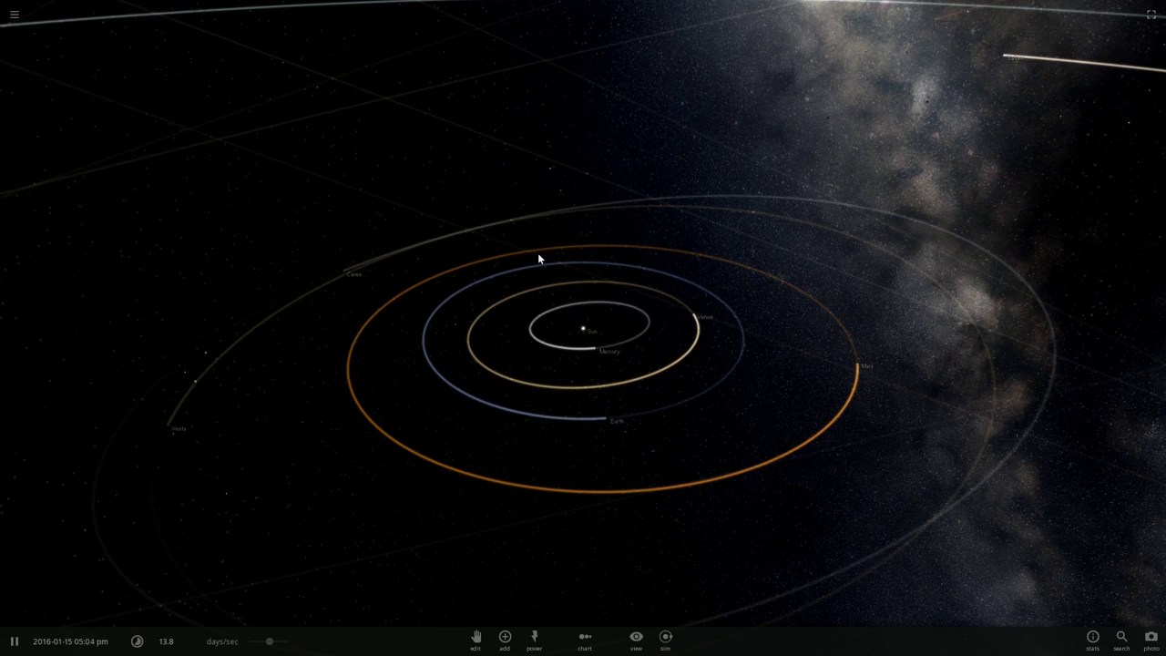
left_click_drag(401, 397, 349, 398)
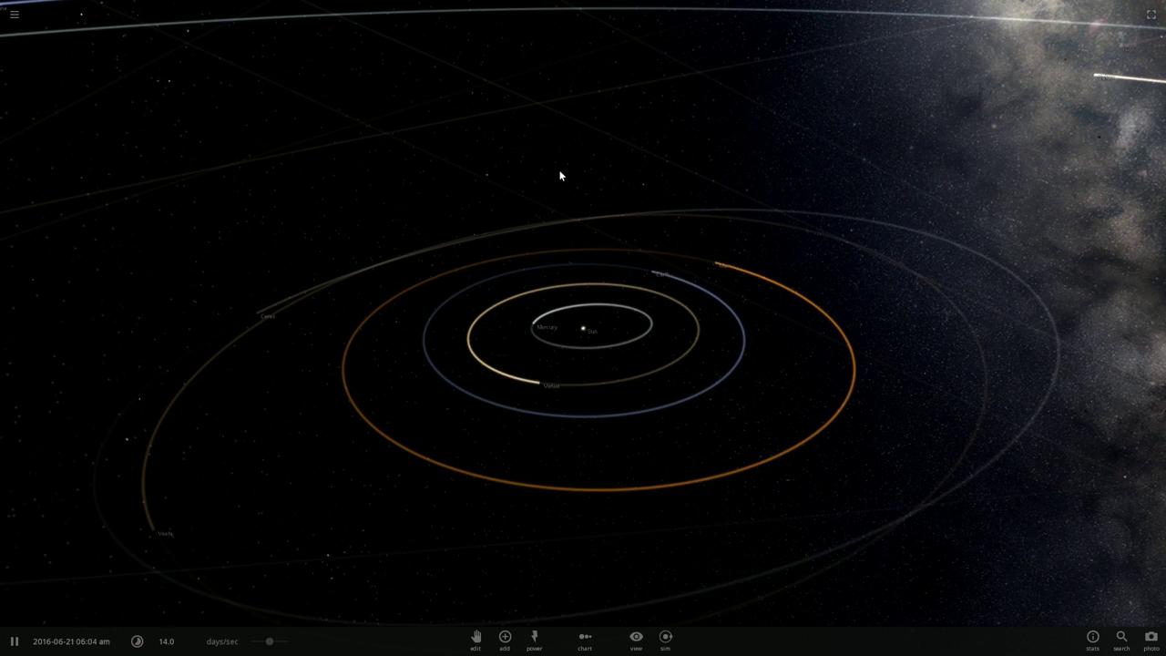
left_click_drag(733, 211, 419, 263)
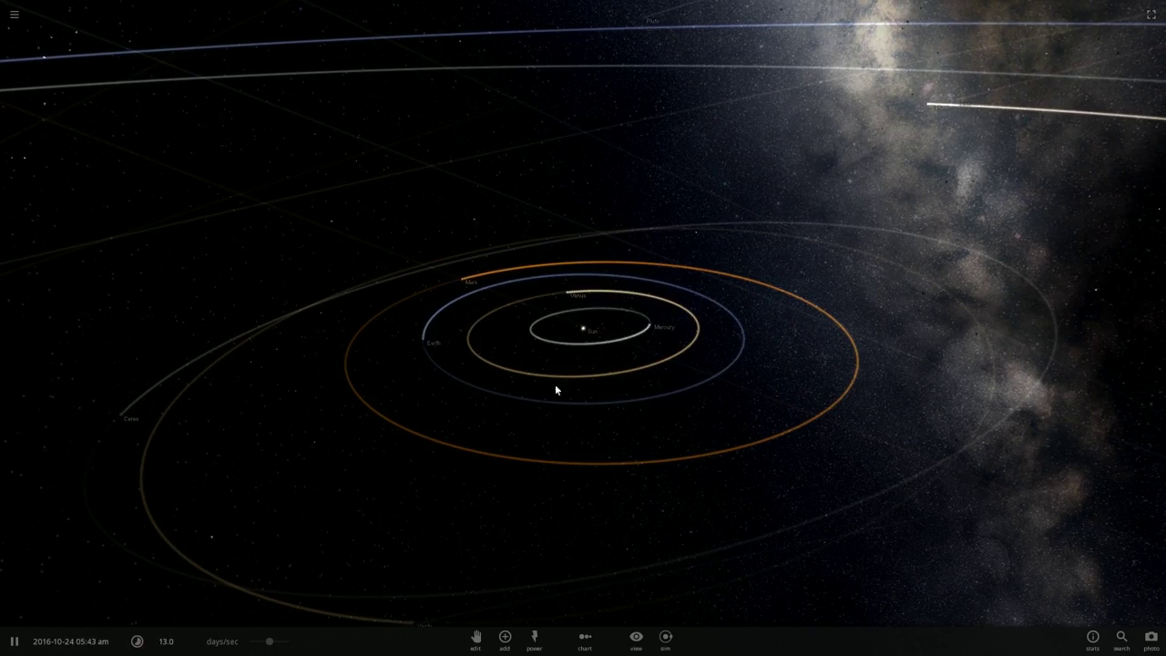
left_click_drag(588, 407, 438, 295)
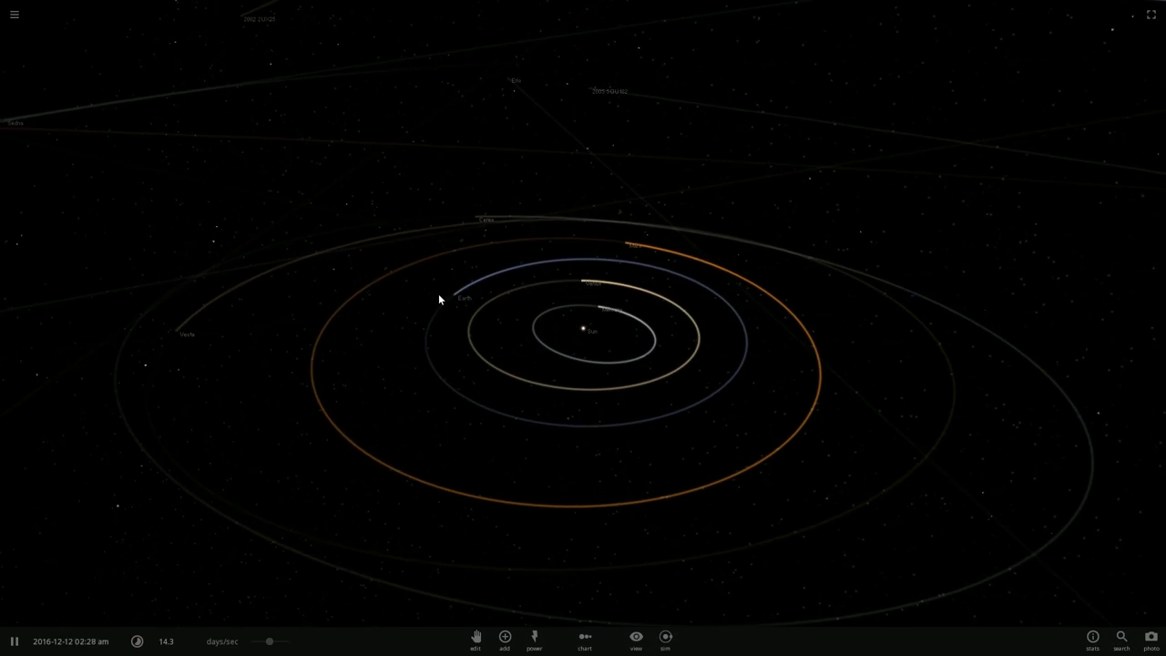
Step: Open Earth's detailed properties and slow the simulation speed to about 5 days/sec
left_click(445, 298)
scroll(665, 351, "up", 4)
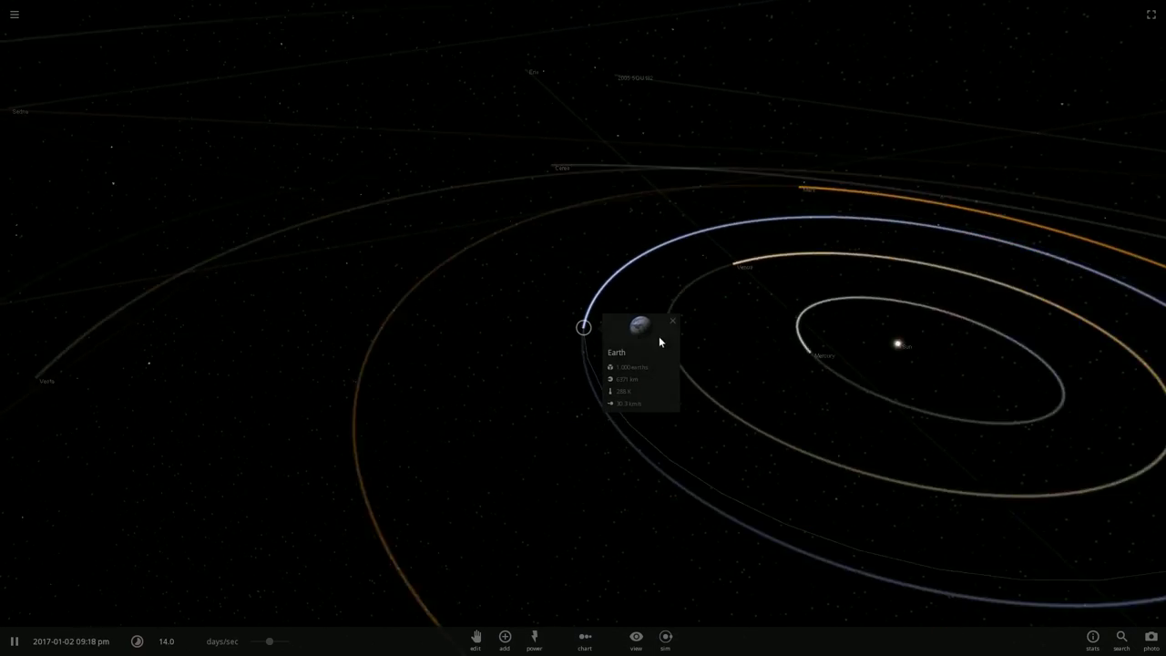
left_click(658, 339)
left_click_drag(715, 360, 644, 361)
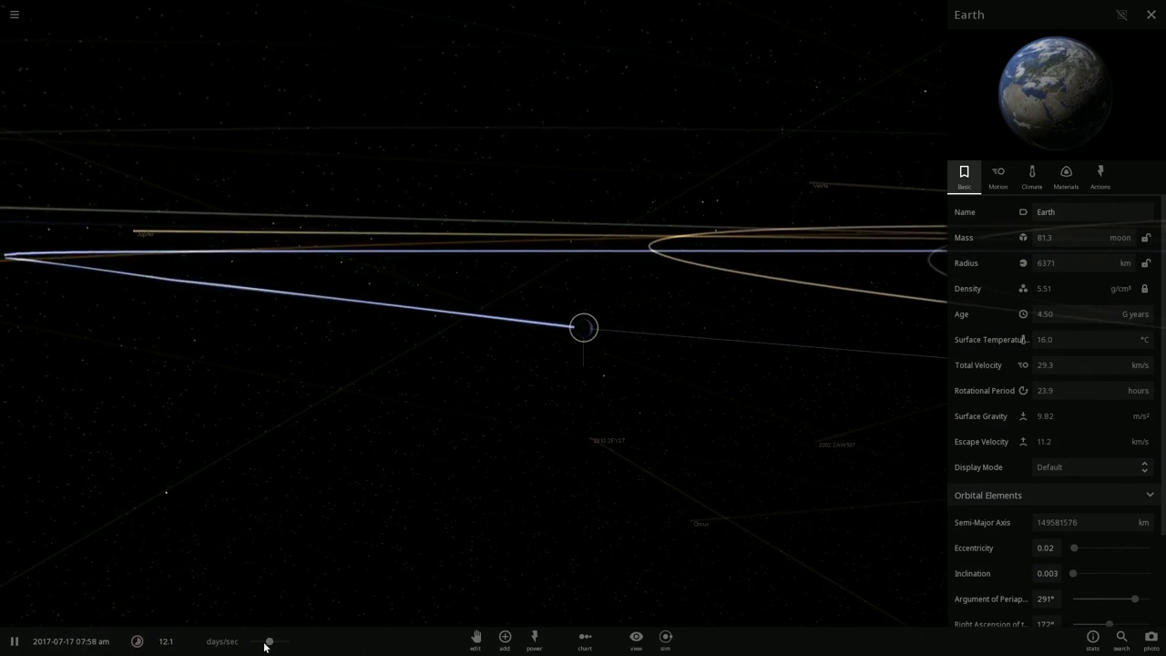
left_click_drag(269, 641, 268, 640)
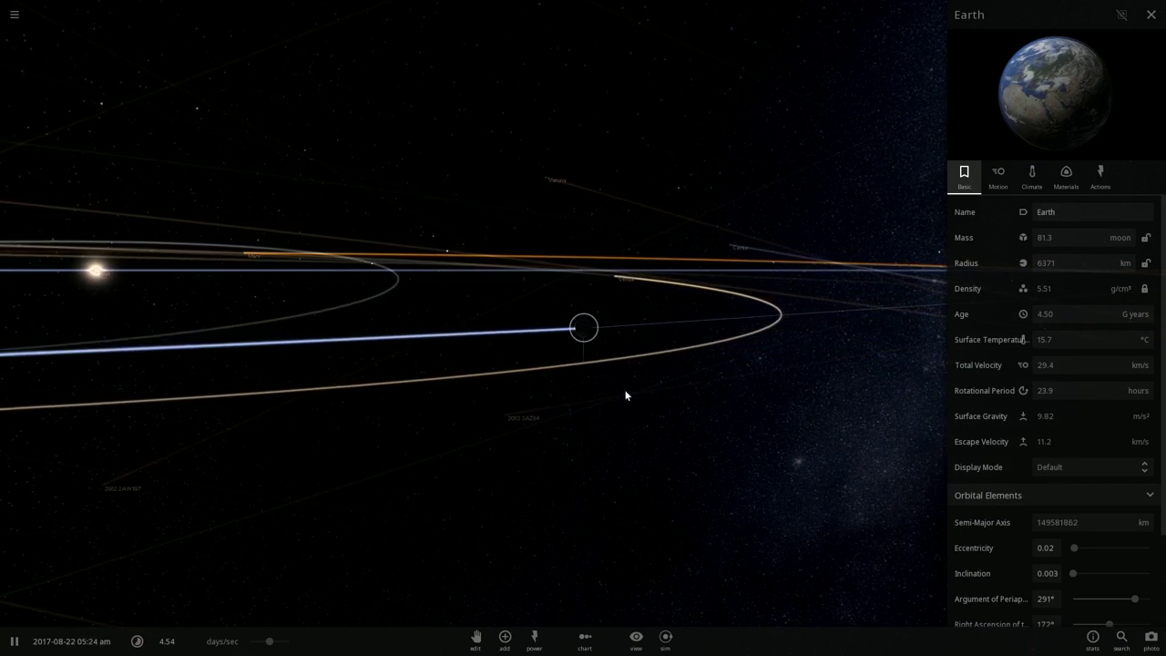
left_click_drag(625, 396, 568, 389)
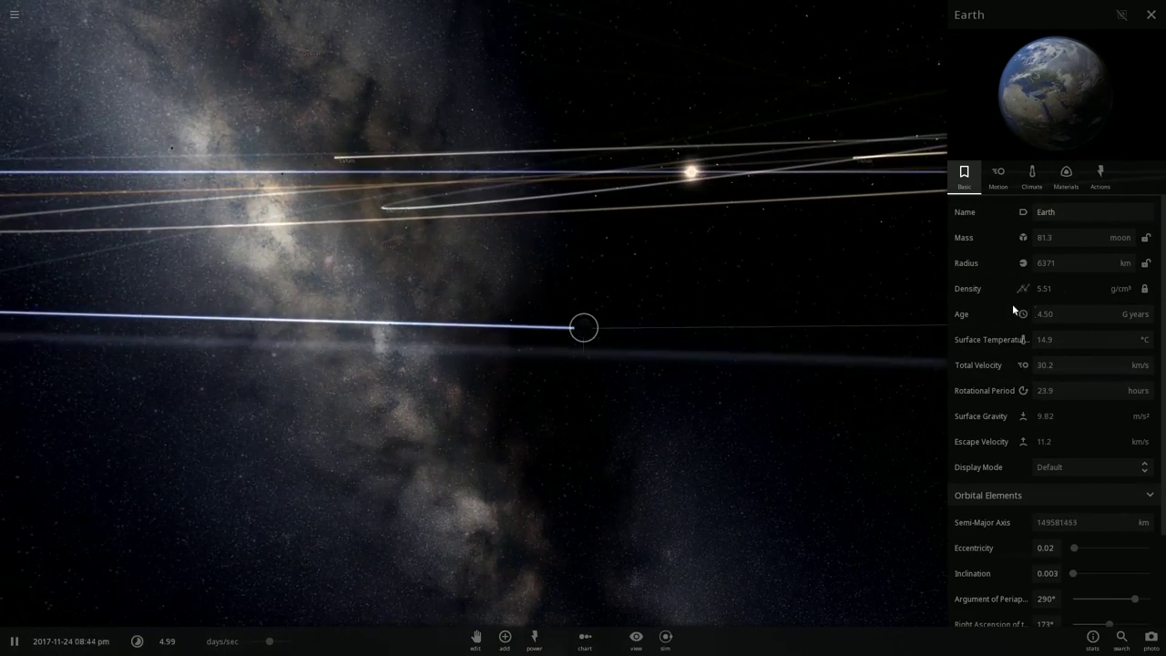
Step: Turn on the magnetosphere display in Earth's magnetic field settings
left_click(999, 175)
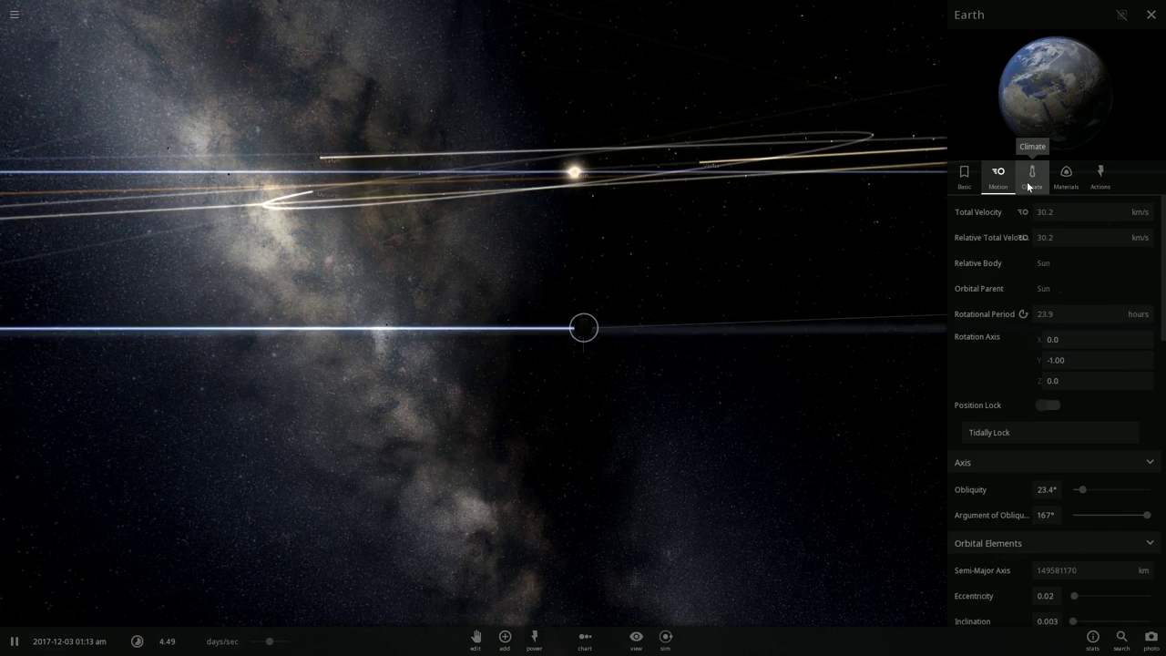
left_click(1030, 179)
left_click(1064, 177)
scroll(1084, 382, "down", 1)
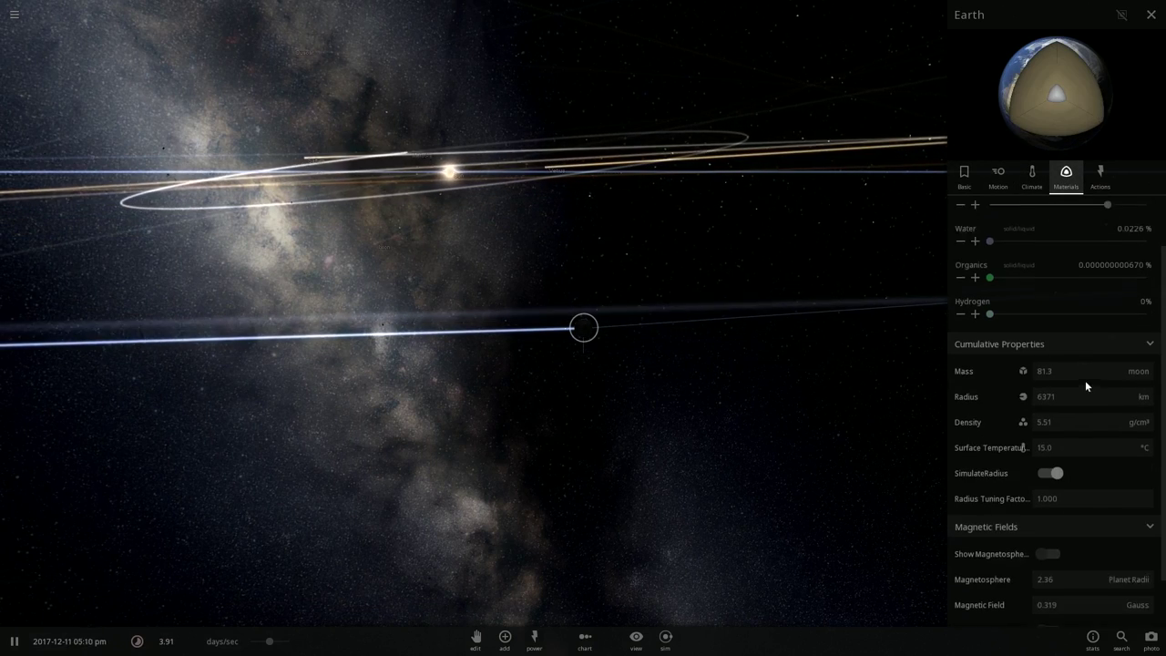
scroll(1085, 386, "down", 1)
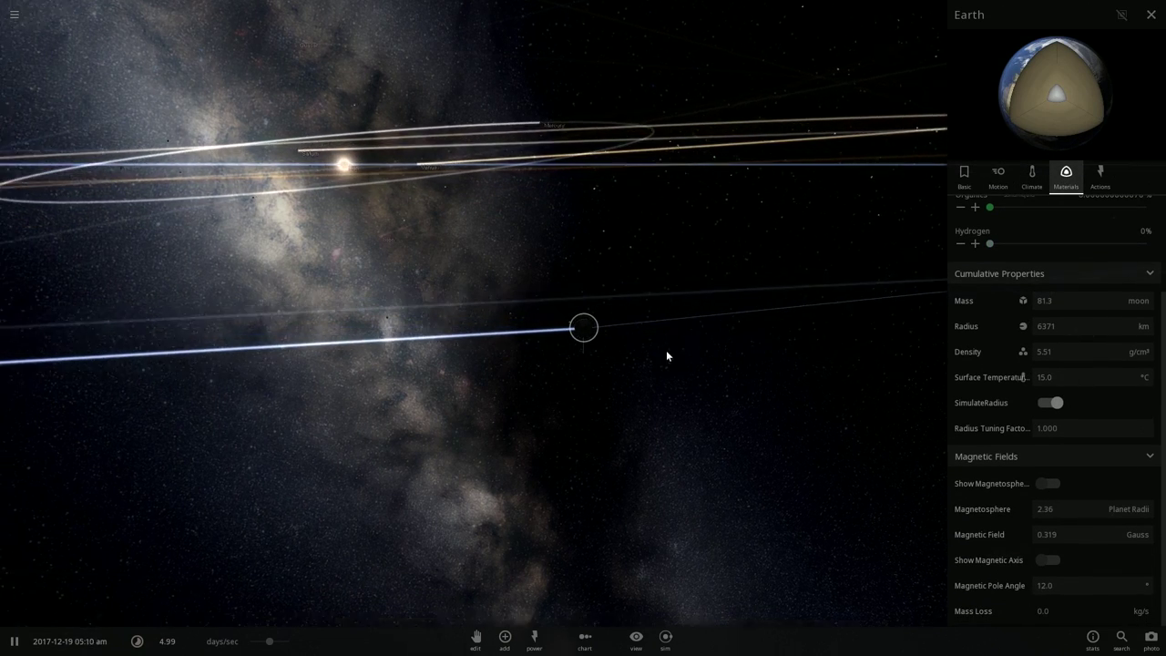
scroll(592, 333, "up", 3)
scroll(674, 356, "down", 2)
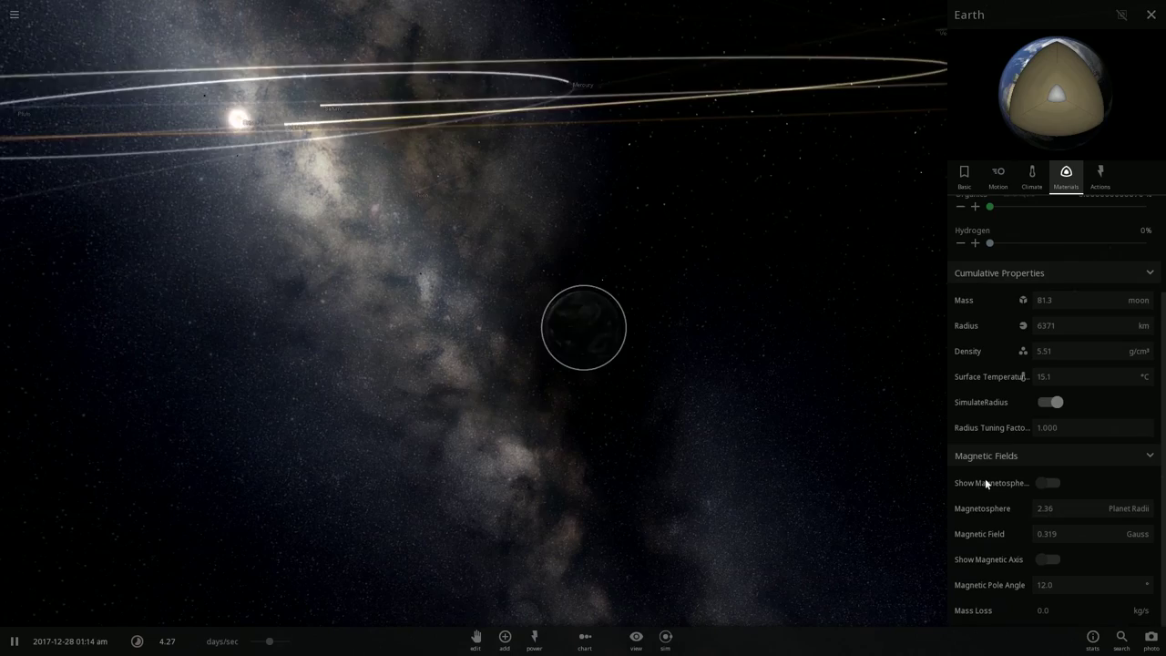
left_click(1047, 484)
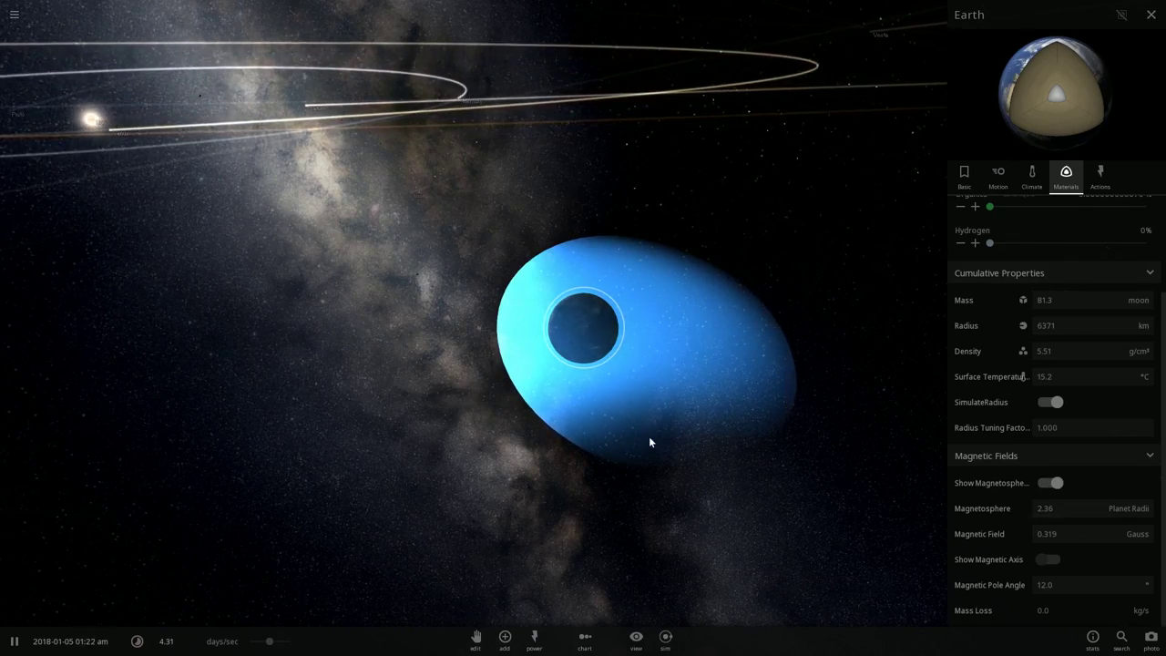
left_click_drag(650, 441, 529, 311)
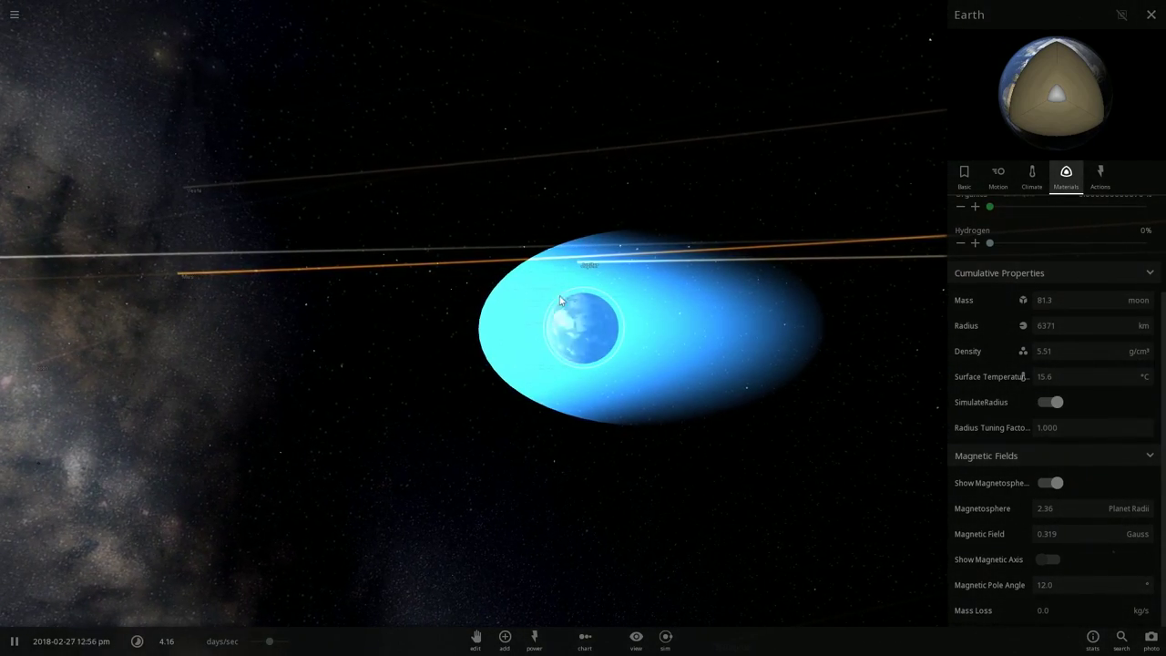
Step: Increase Earth's magnetosphere to about 2.75 planet radii and turn on the magnetic axis display
left_click_drag(775, 359, 695, 393)
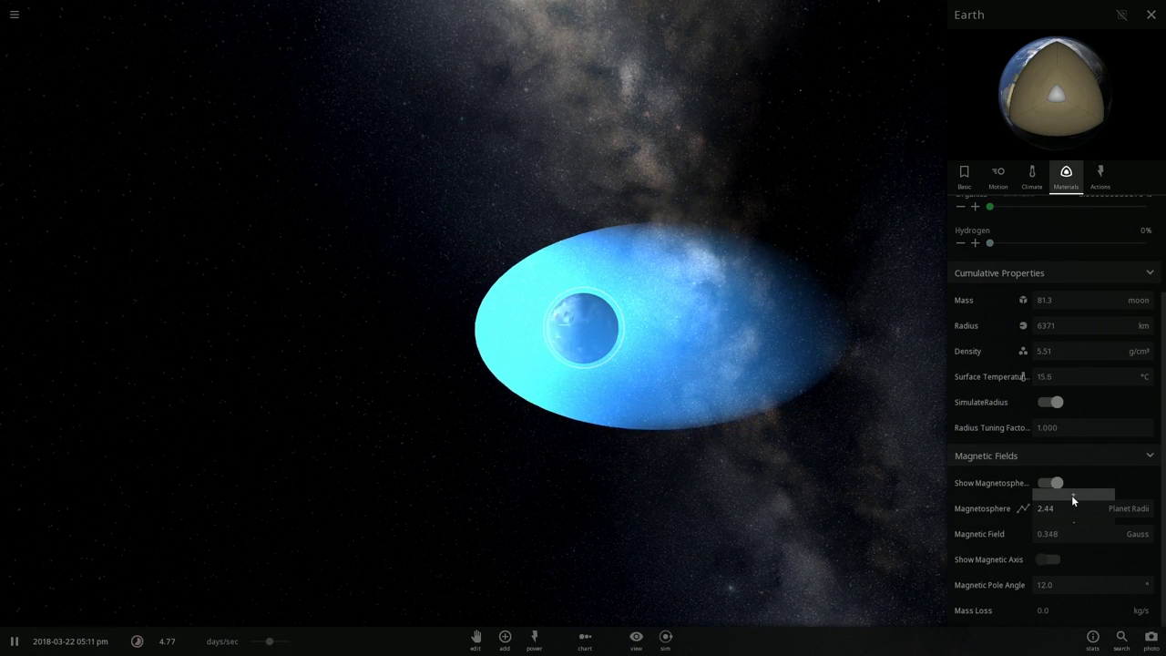
left_click(1071, 495)
left_click(1070, 495)
left_click(1071, 494)
left_click(1071, 494)
left_click(1071, 494)
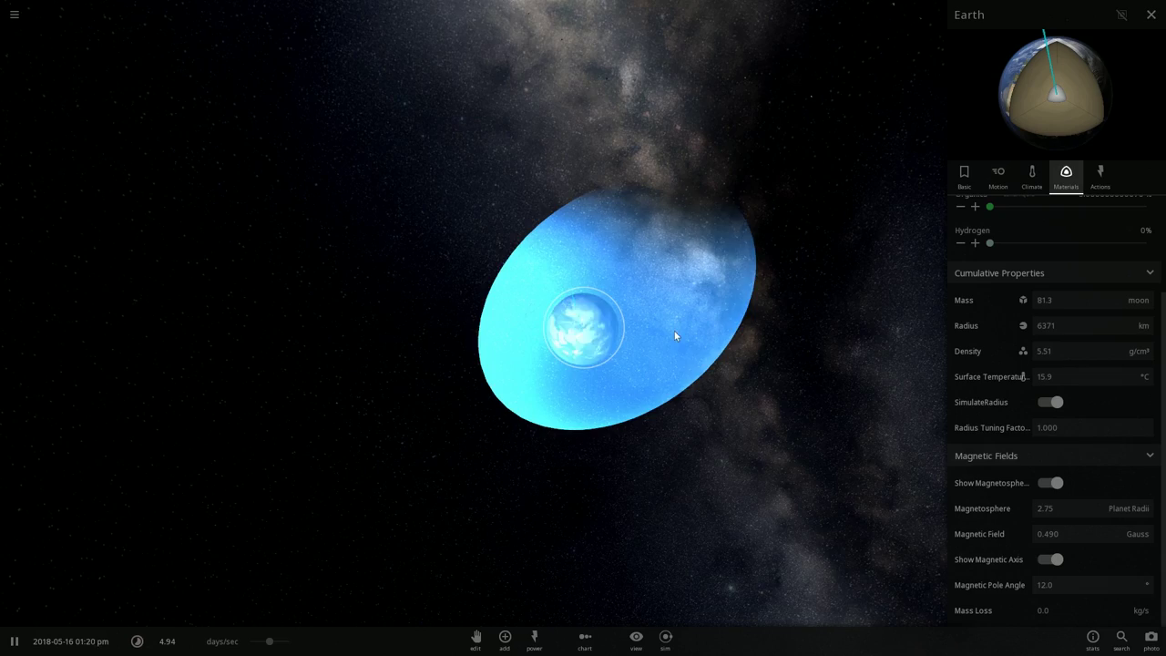
Step: Examine Earth's magnetosphere up close and Earth's orbit around the Sun from various angles and distances
left_click_drag(770, 490, 693, 391)
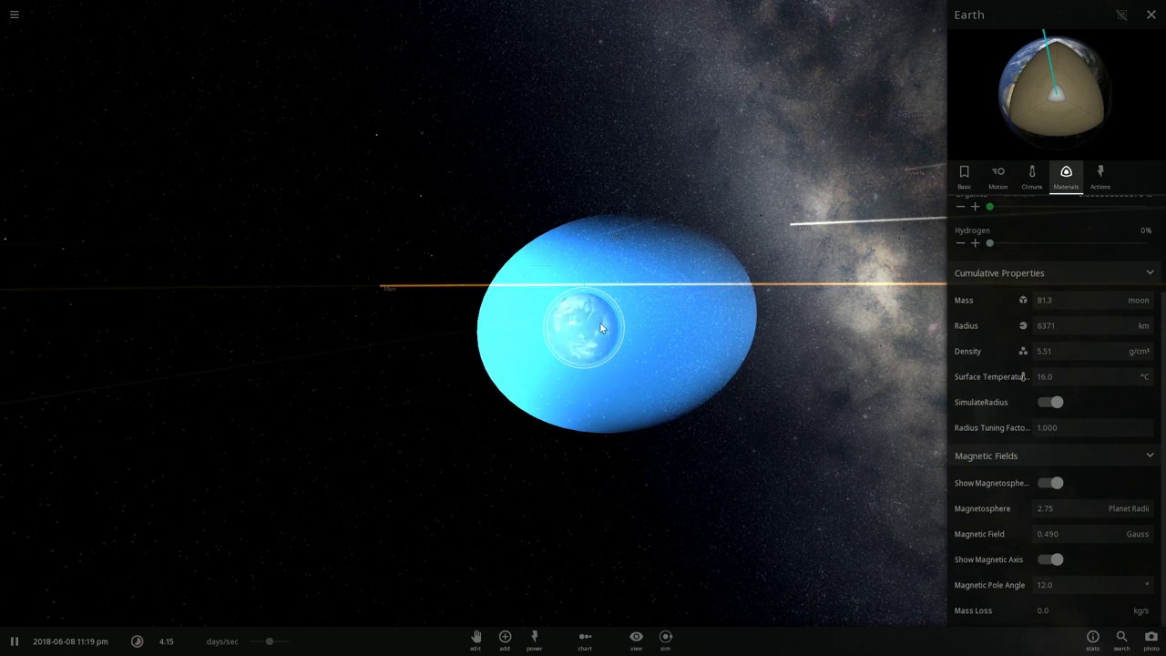
left_click_drag(419, 476, 778, 392)
scroll(765, 381, "down", 6)
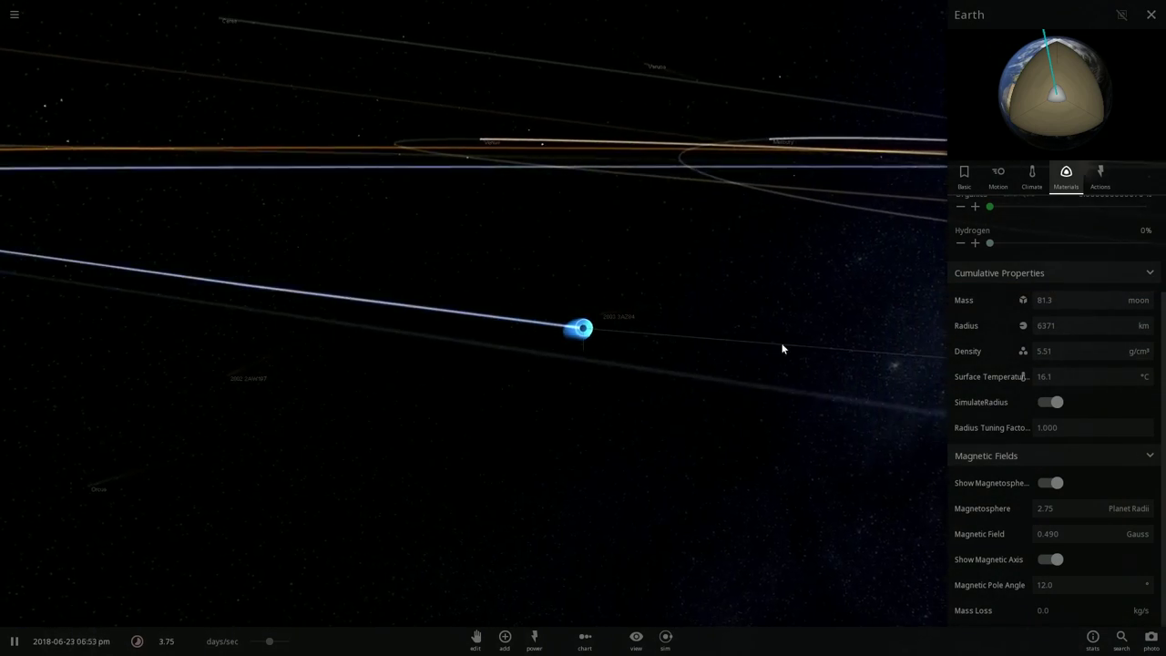
left_click_drag(782, 348, 785, 323)
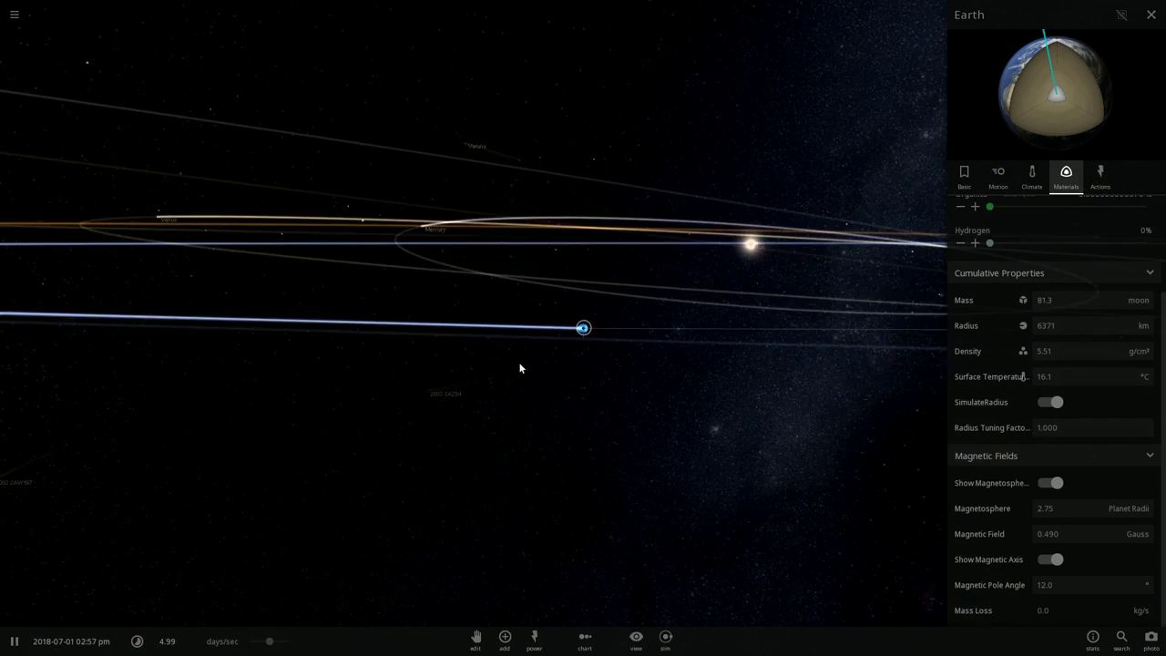
left_click_drag(520, 364, 471, 380)
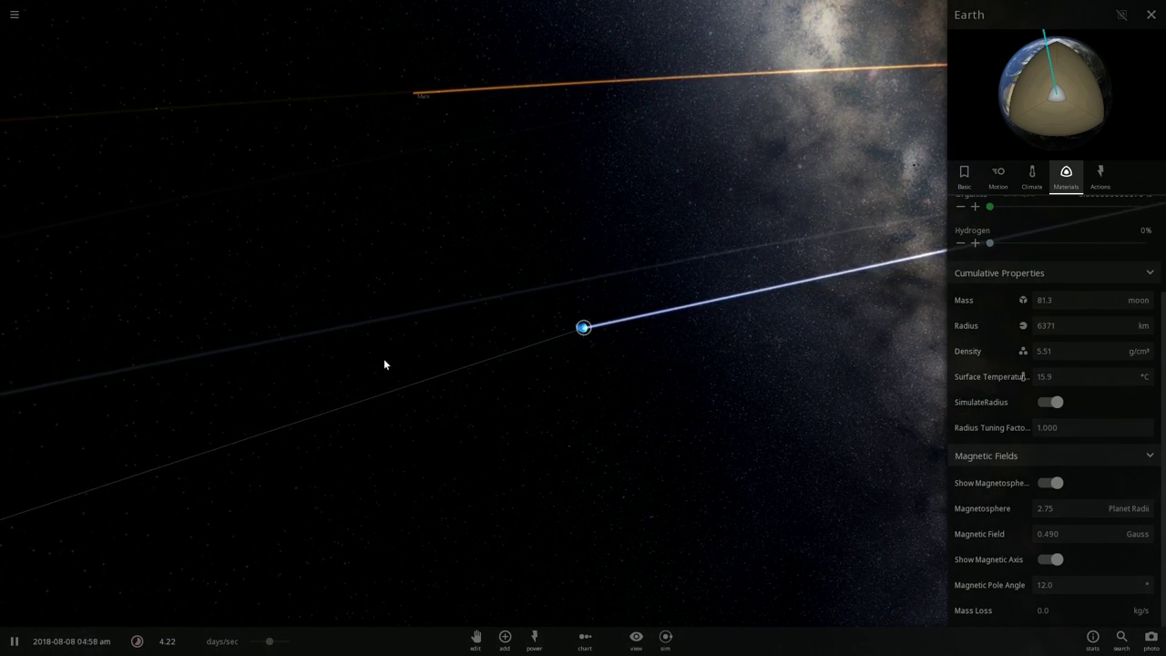
left_click_drag(695, 450, 400, 379)
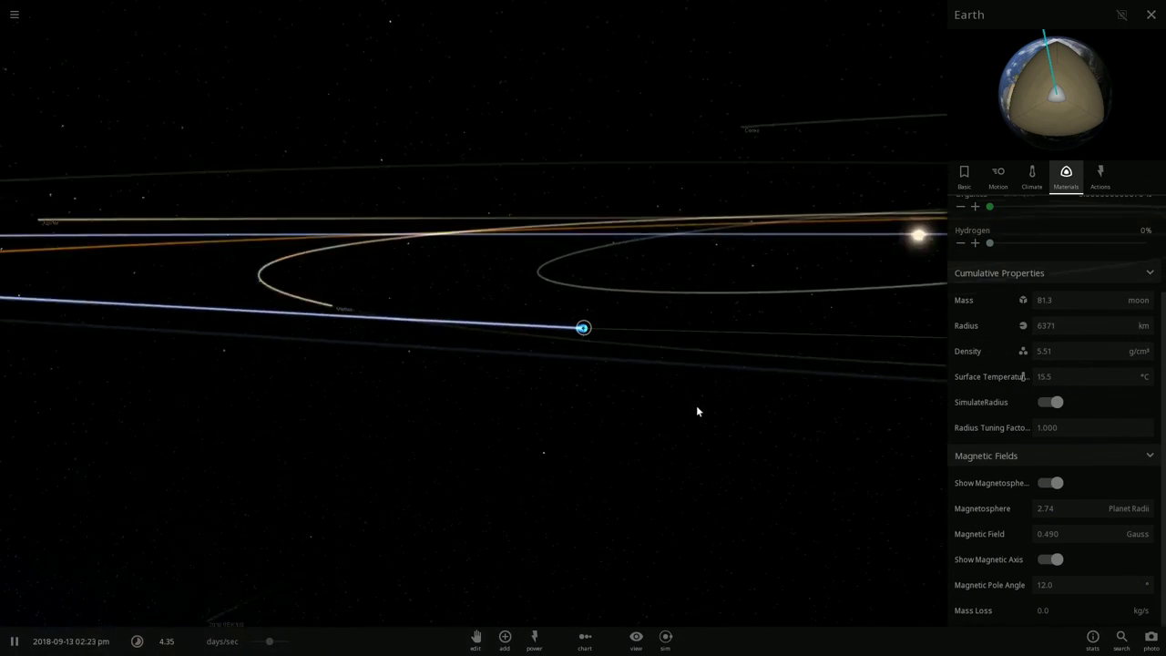
left_click_drag(846, 263, 751, 281)
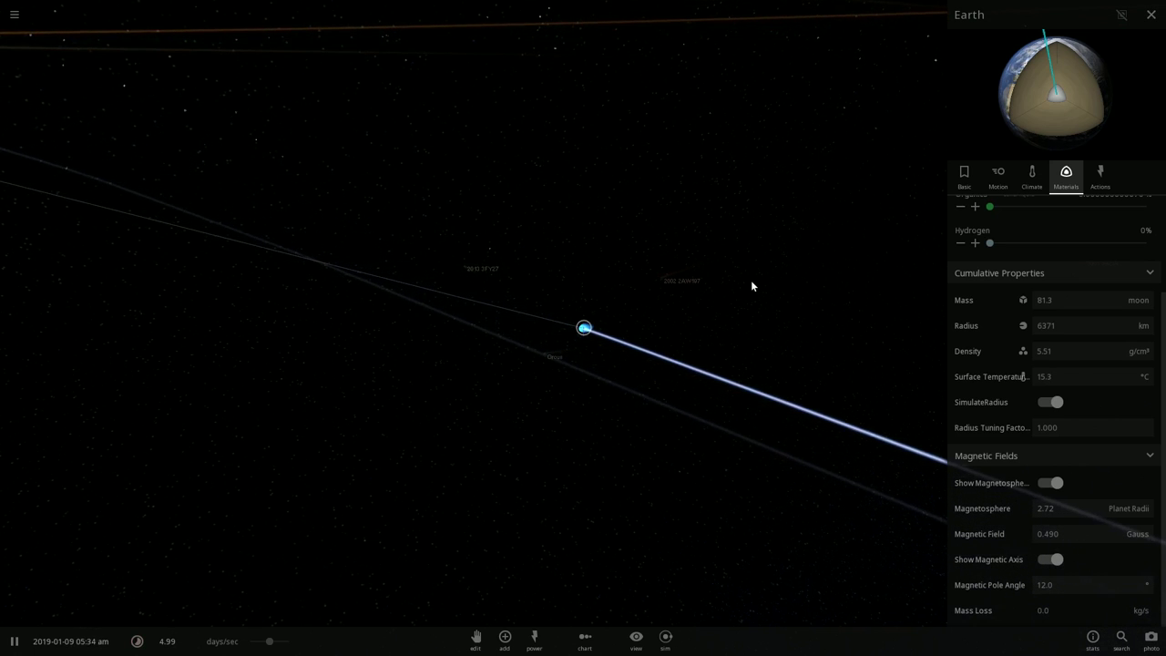
left_click_drag(575, 383, 499, 244)
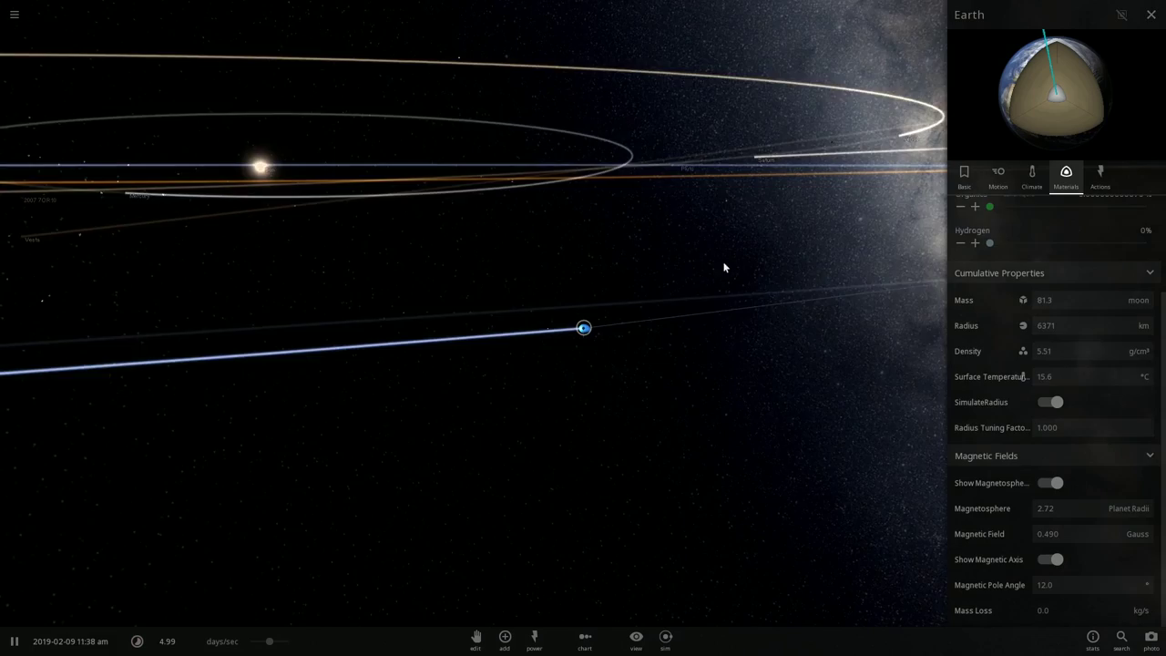
mouse_move(724, 266)
left_mouse_down()
mouse_move(556, 240)
mouse_move(580, 292)
mouse_move(604, 294)
mouse_move(440, 391)
mouse_move(675, 388)
mouse_move(796, 341)
mouse_move(770, 373)
mouse_move(796, 385)
mouse_move(666, 397)
mouse_move(716, 367)
mouse_move(604, 375)
mouse_move(688, 259)
mouse_move(580, 255)
mouse_move(747, 252)
mouse_move(725, 234)
mouse_move(793, 242)
mouse_move(734, 260)
left_mouse_up()
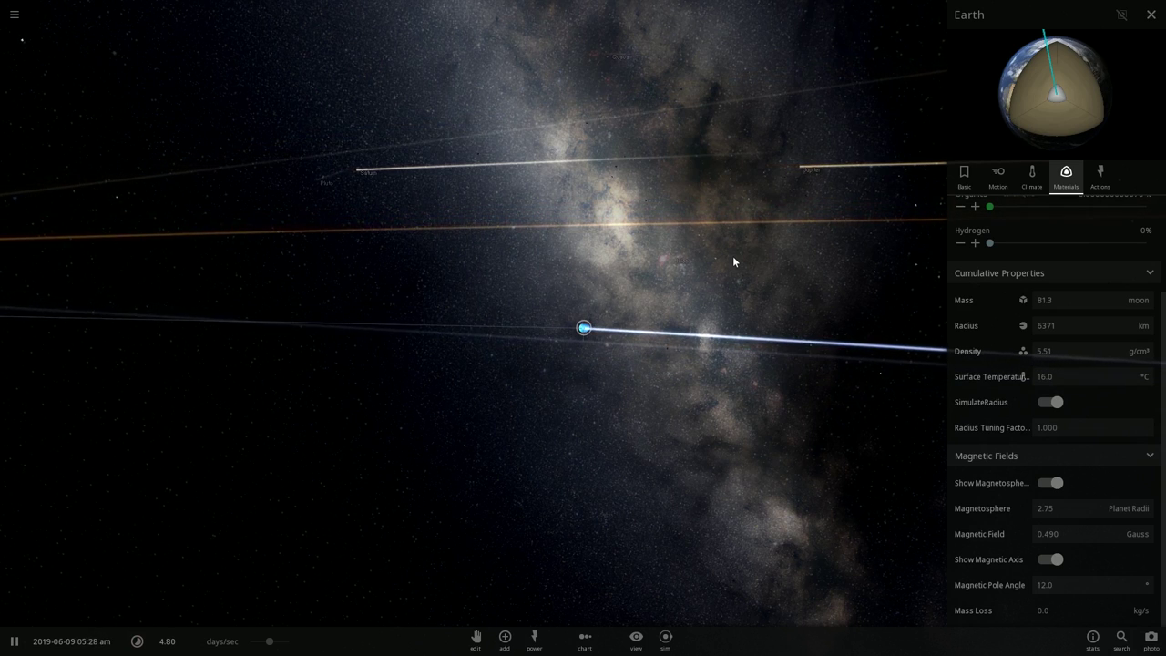
left_click_drag(471, 292, 566, 247)
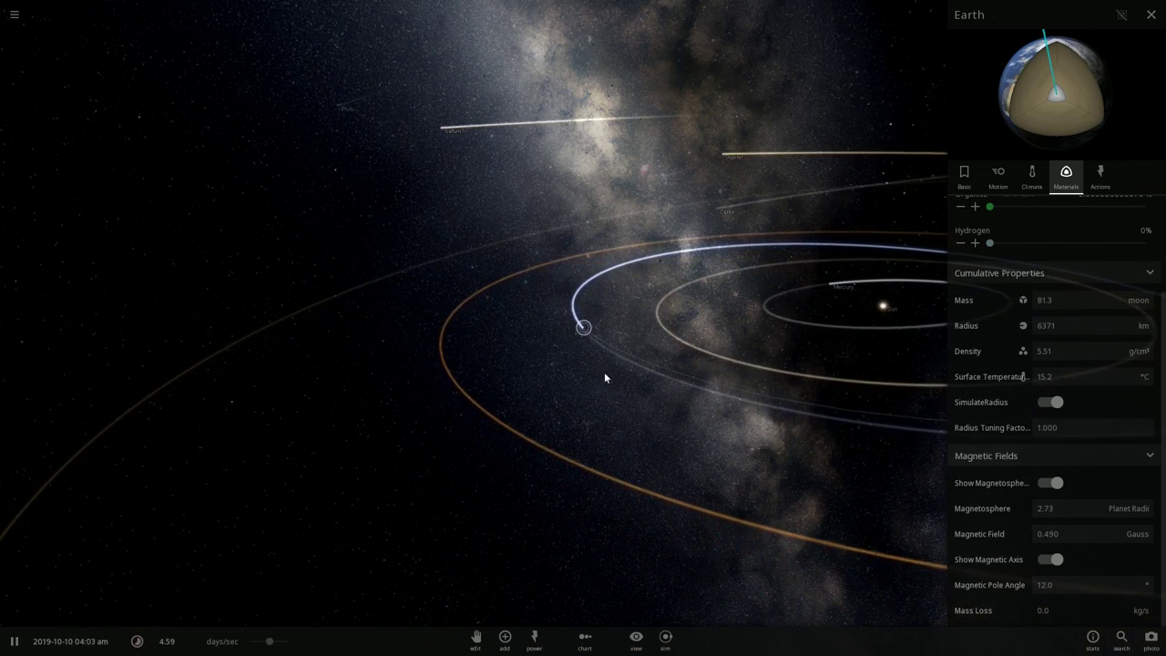
left_click_drag(604, 373, 706, 417)
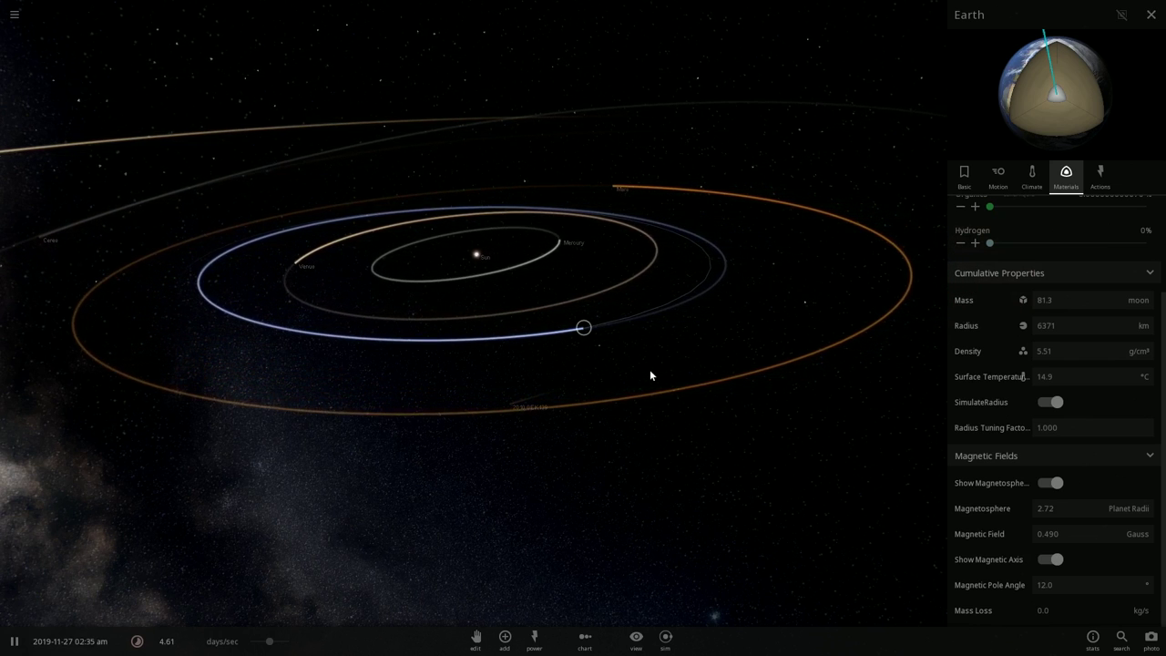
left_click_drag(666, 367, 588, 382)
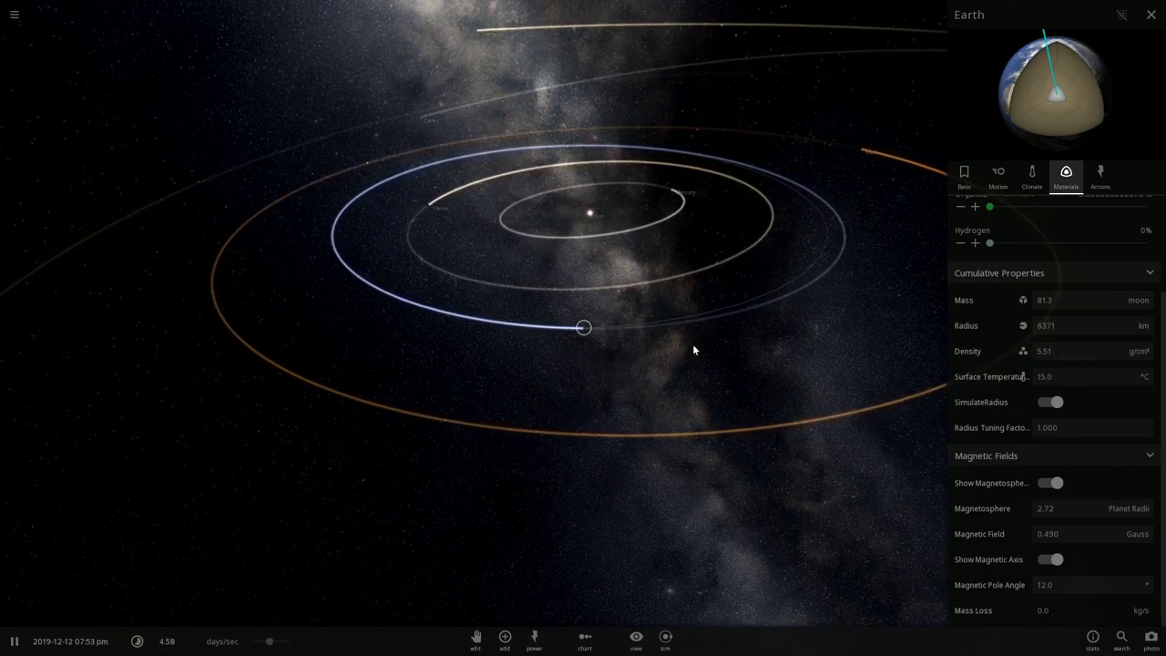
left_click_drag(692, 350, 745, 324)
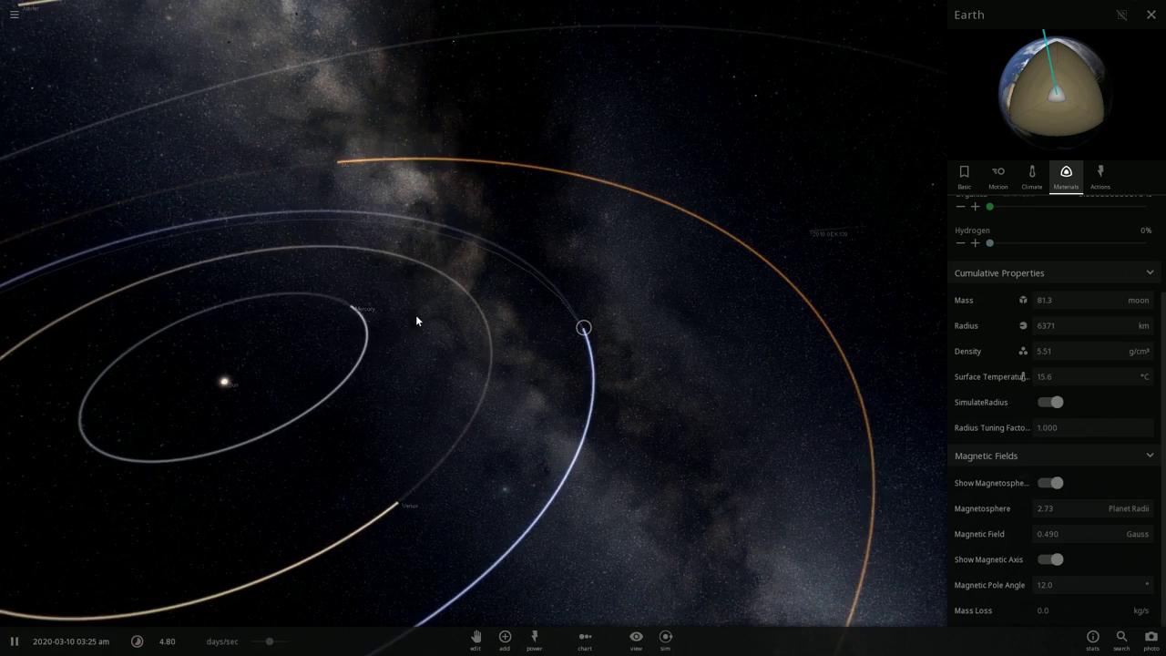
left_click_drag(726, 318, 598, 262)
left_click_drag(698, 290, 643, 356)
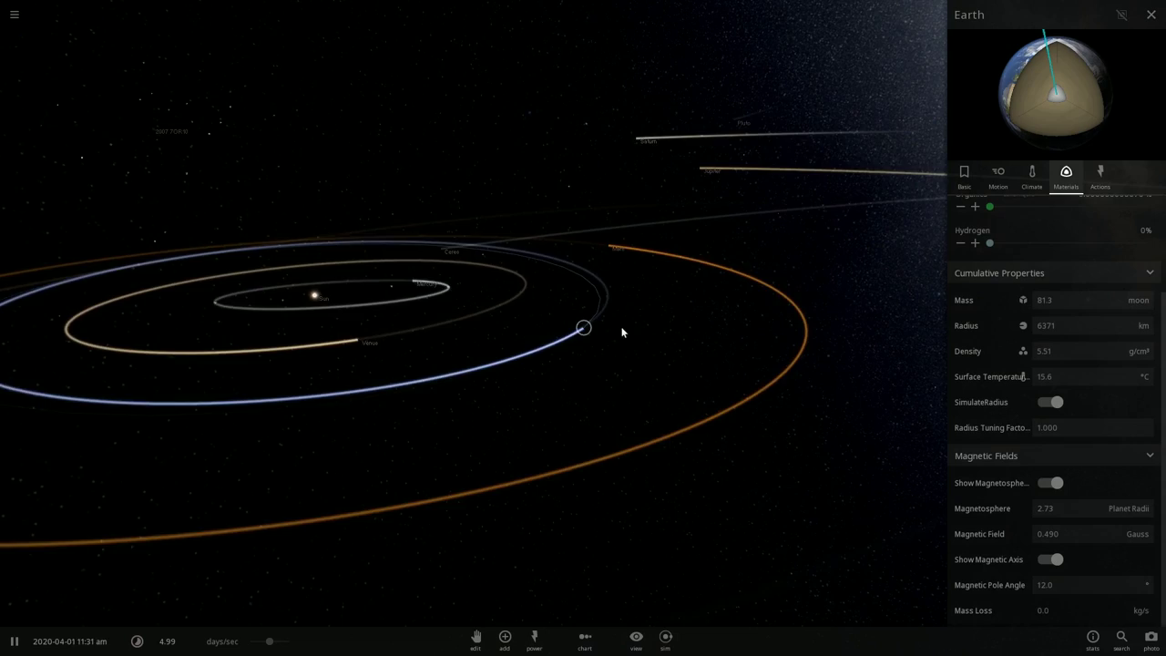
scroll(622, 328, "up", 5)
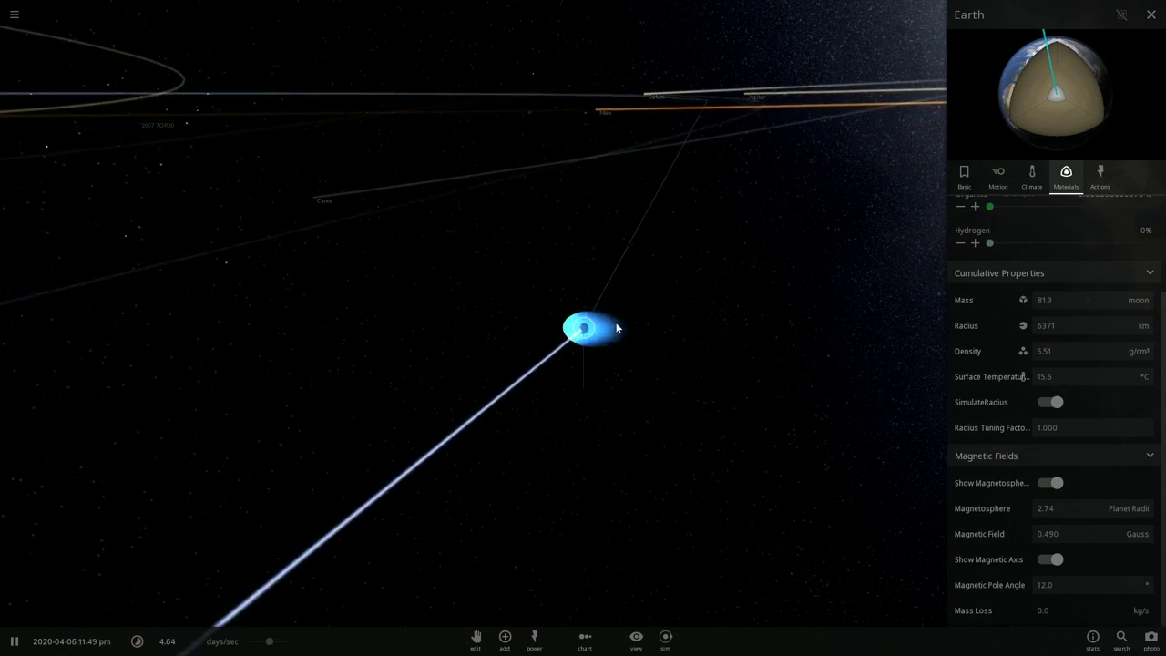
scroll(616, 328, "up", 5)
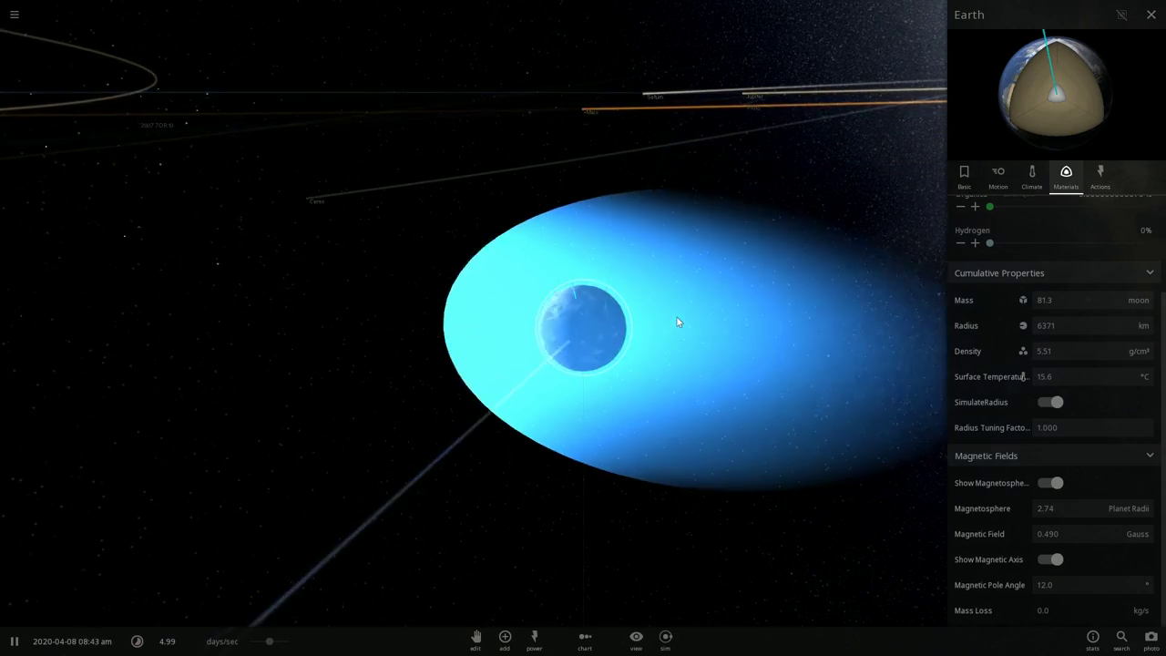
left_click_drag(677, 322, 977, 82)
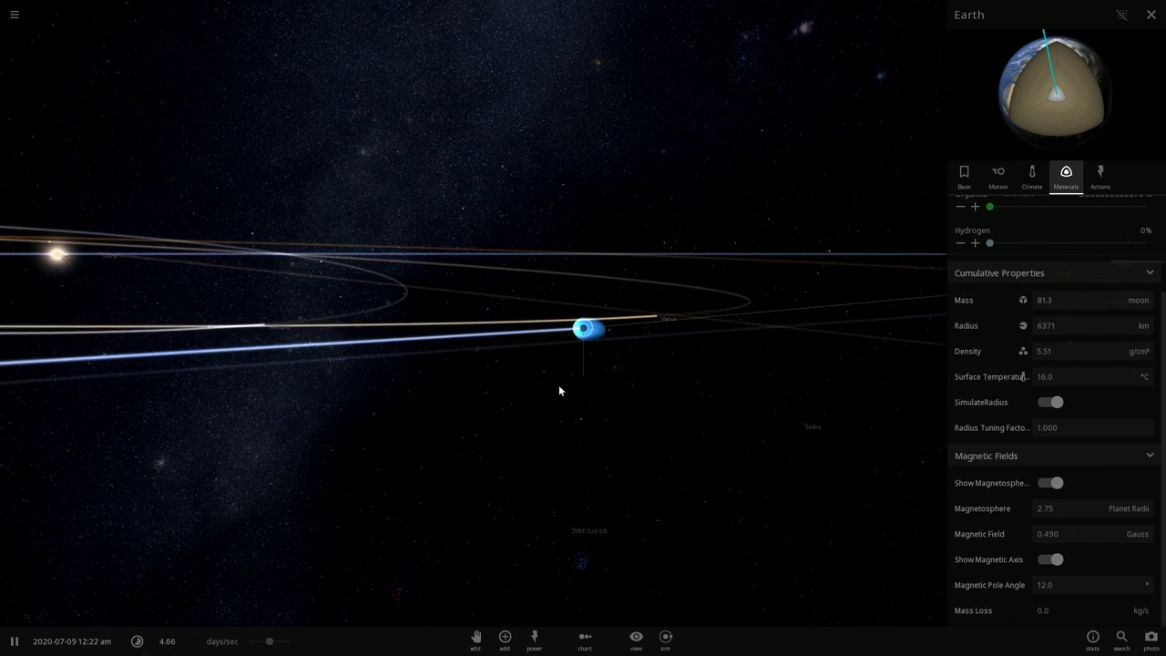
left_click_drag(559, 390, 510, 369)
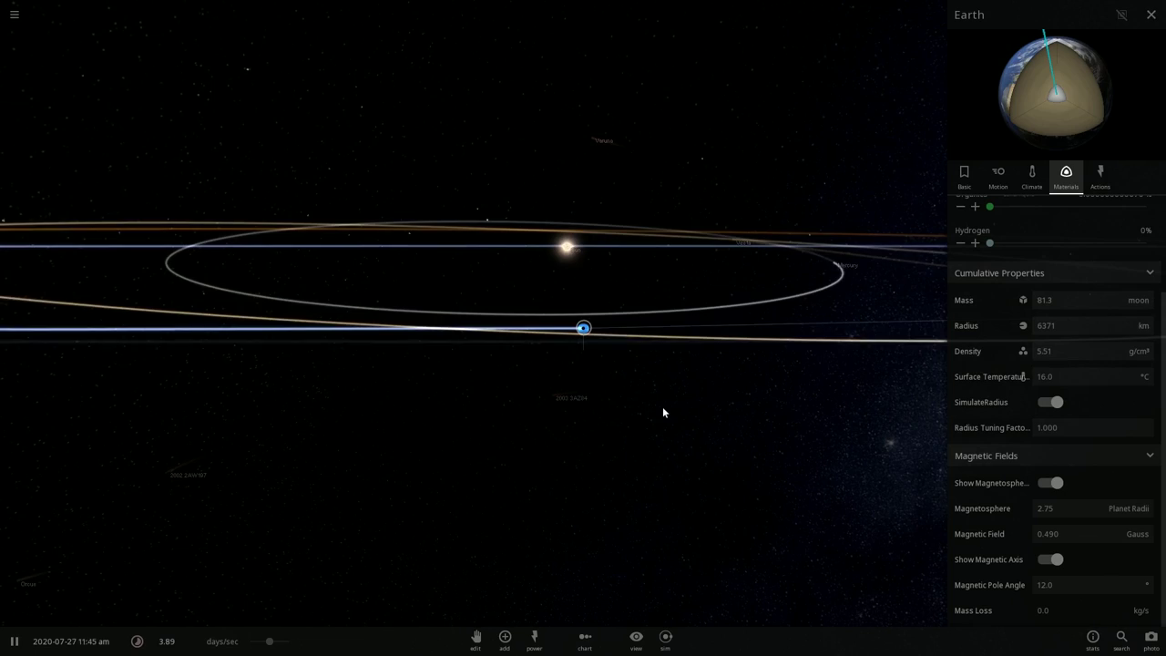
left_click_drag(768, 330, 721, 132)
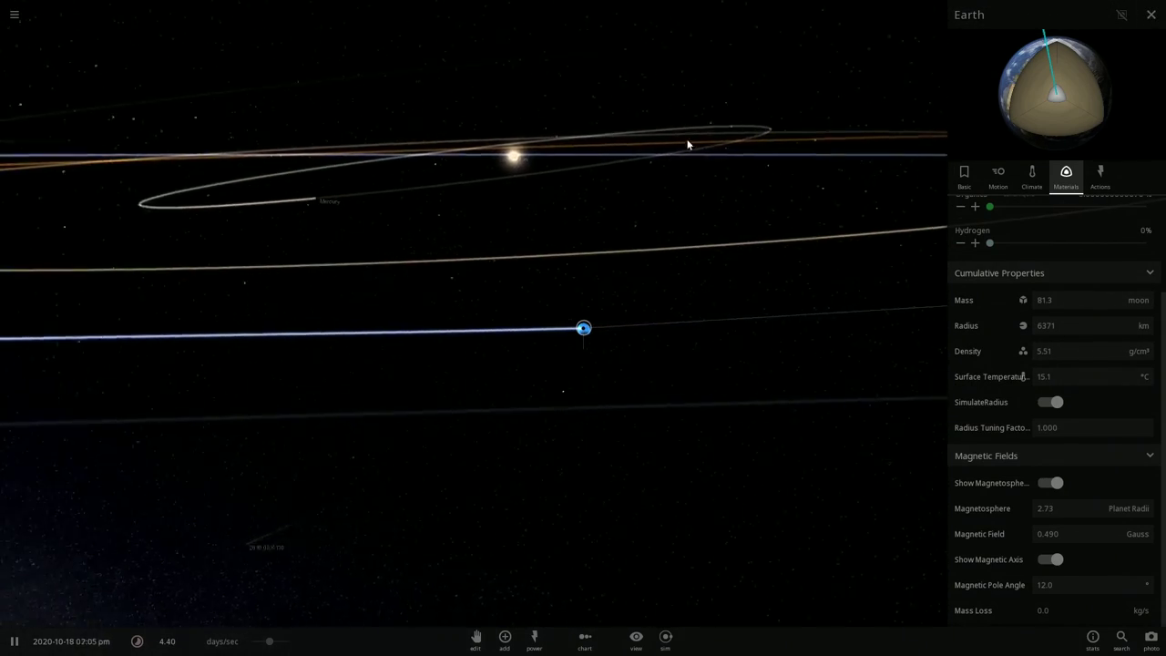
left_click_drag(687, 145, 620, 331)
scroll(620, 331, "up", 8)
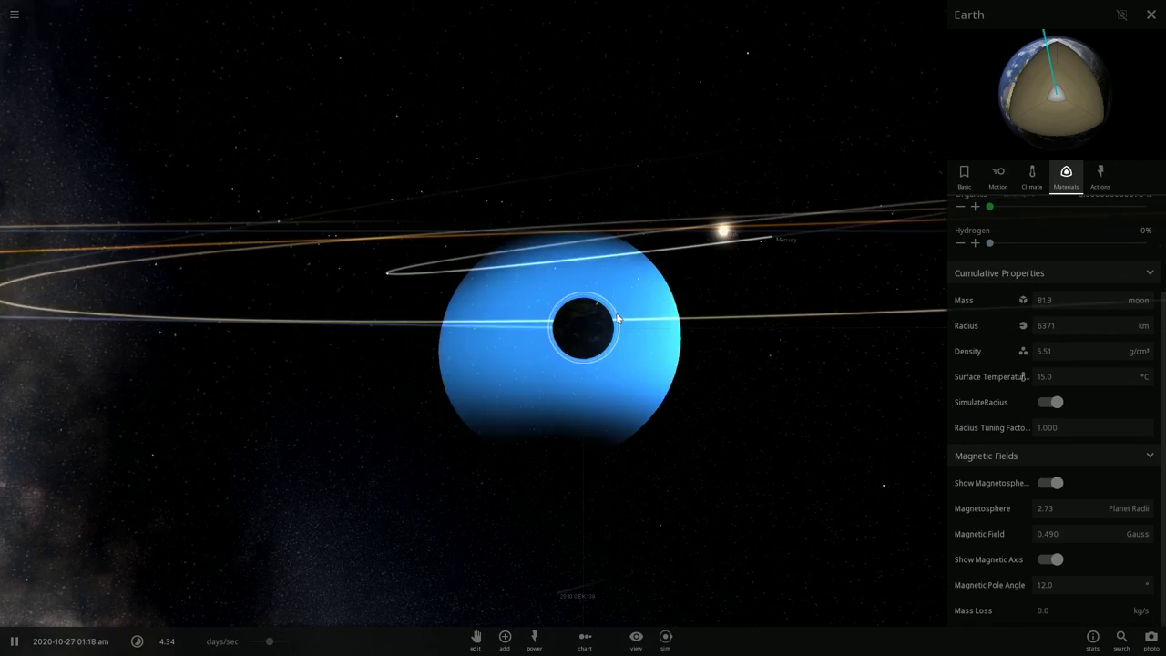
Step: Examine the orientation of Earth's magnetosphere relative to the Sun from several angles as the planet moves along its orbit
scroll(617, 318, "down", 5)
left_click_drag(731, 304, 744, 276)
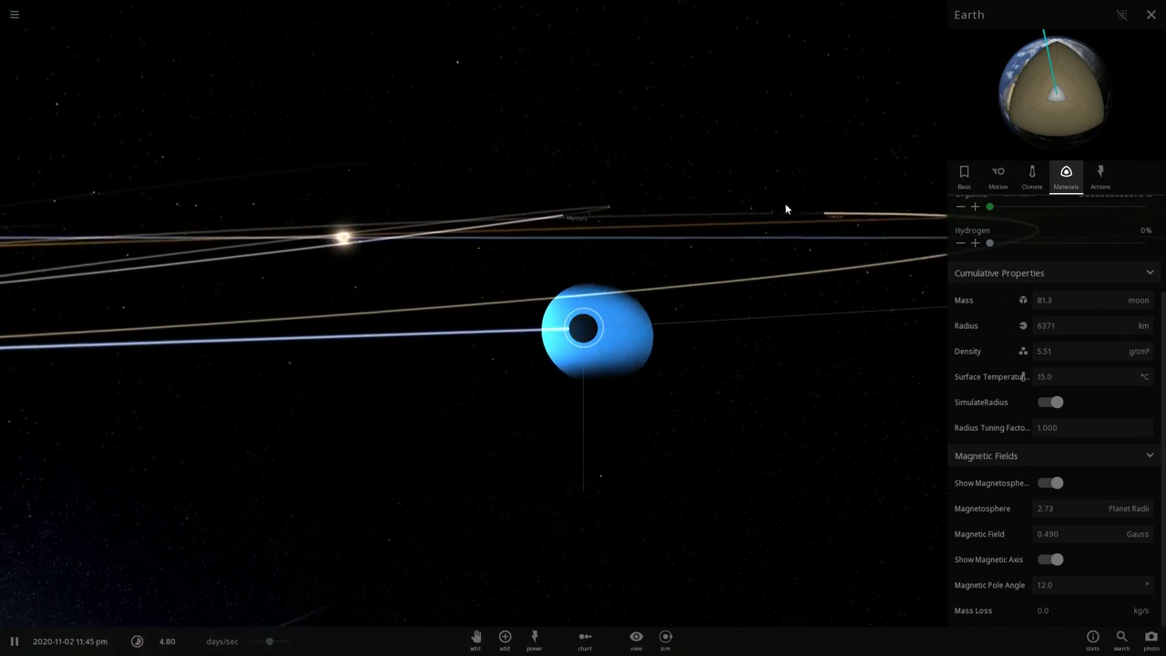
left_click_drag(701, 220, 526, 276)
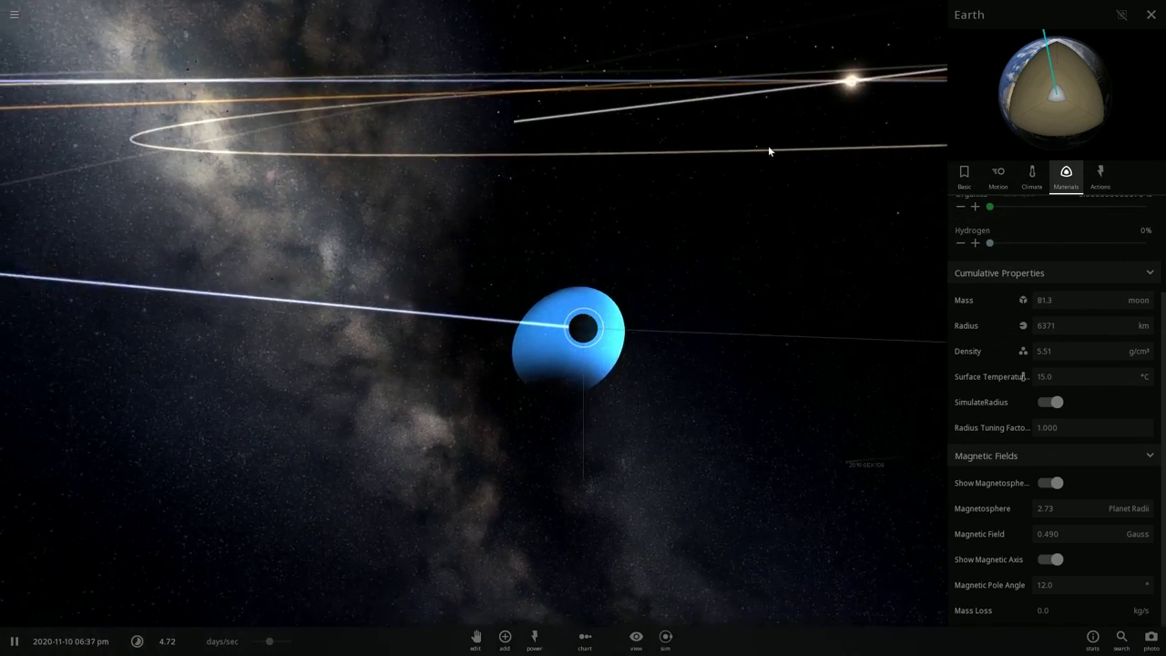
left_click_drag(768, 150, 586, 285)
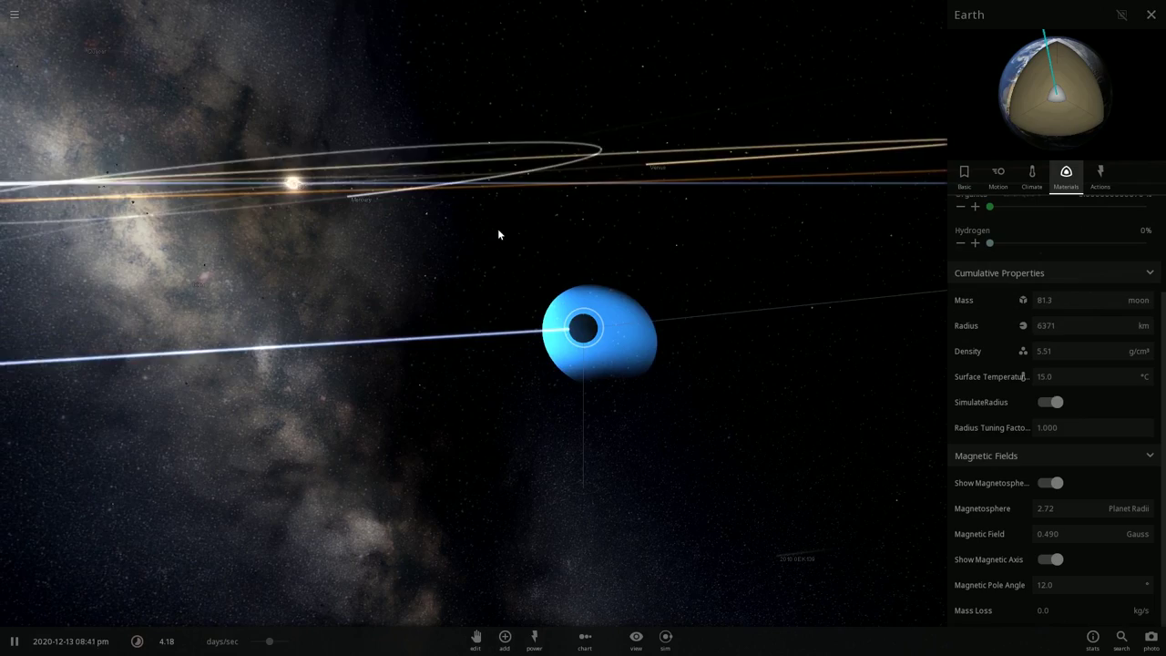
left_click_drag(400, 213, 799, 158)
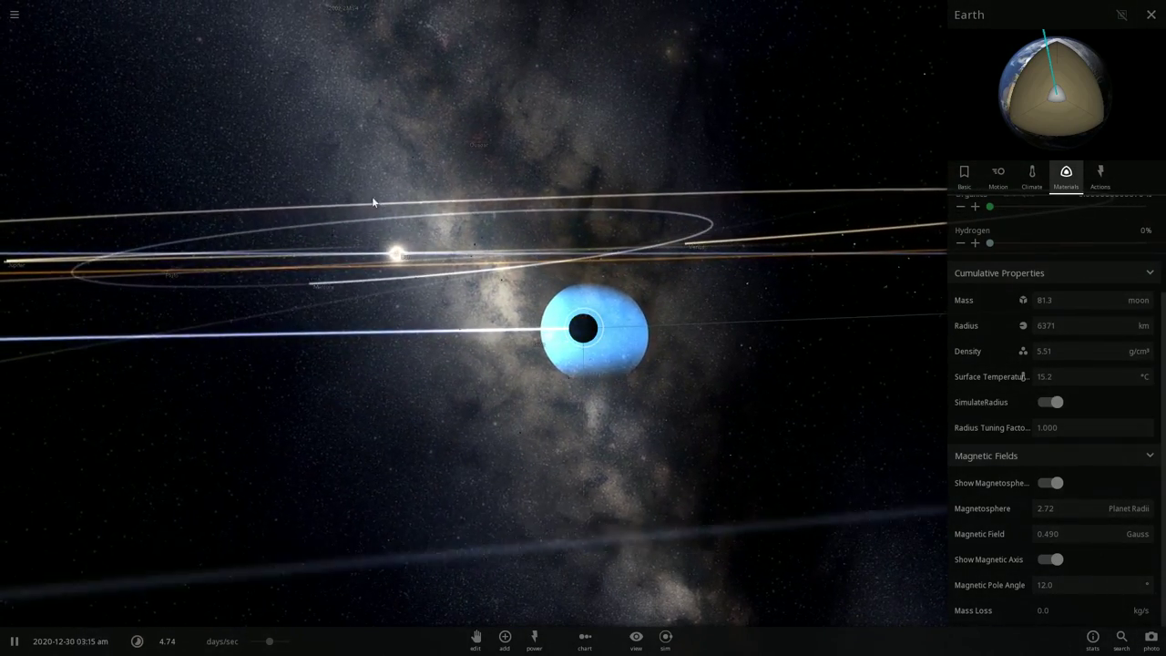
scroll(372, 197, "down", 5)
left_click_drag(614, 261, 520, 290)
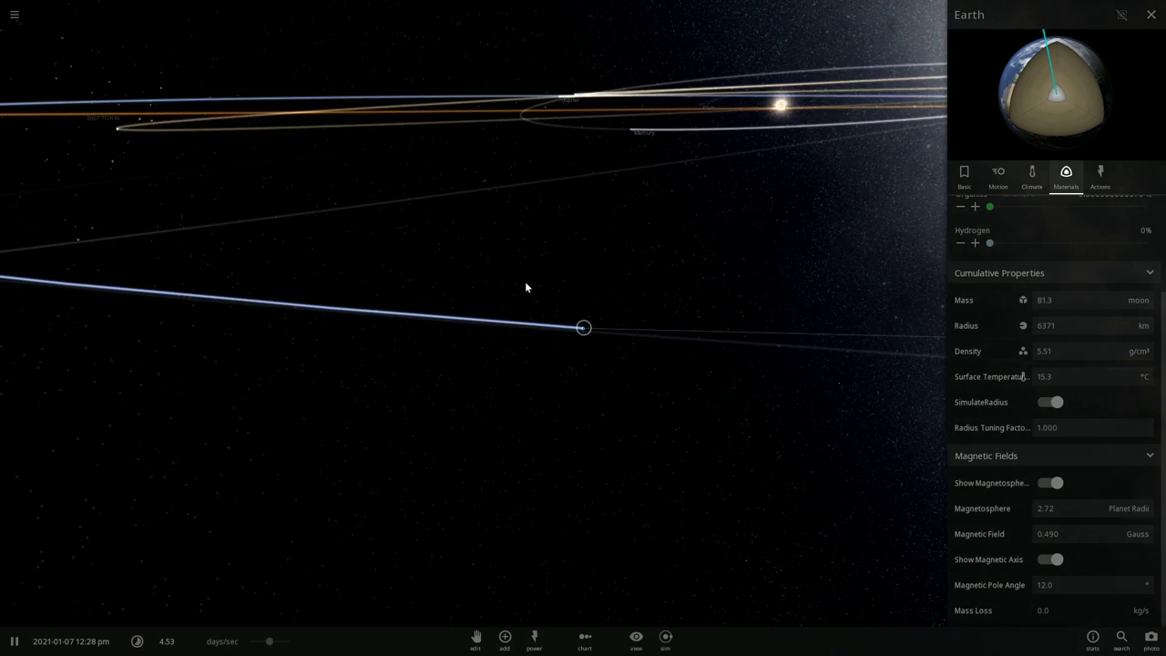
Step: Examine Earth's orbit among the inner planets and compare it with a wide view of the solar system
scroll(399, 251, "down", 10)
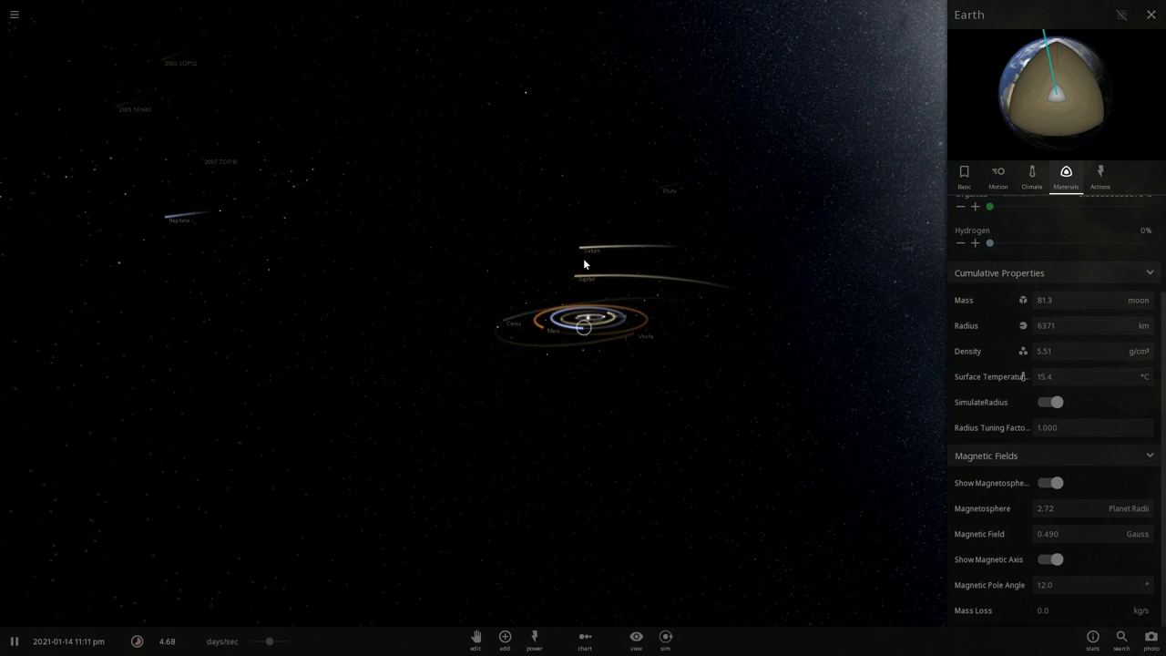
scroll(594, 298, "up", 10)
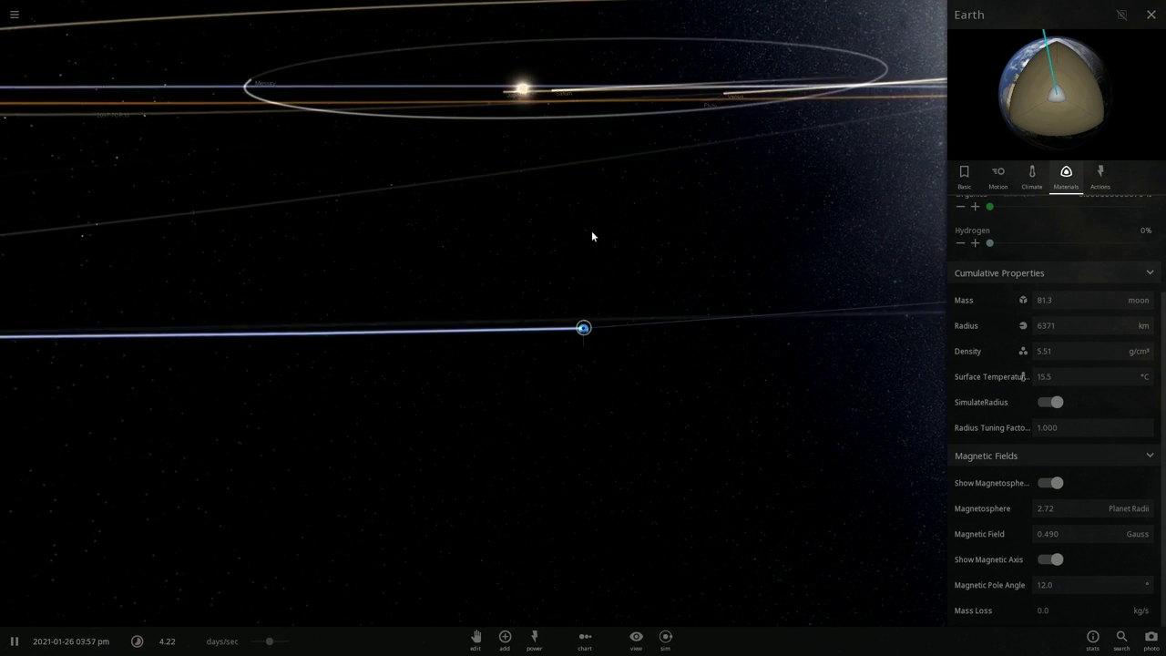
left_click_drag(591, 236, 588, 98)
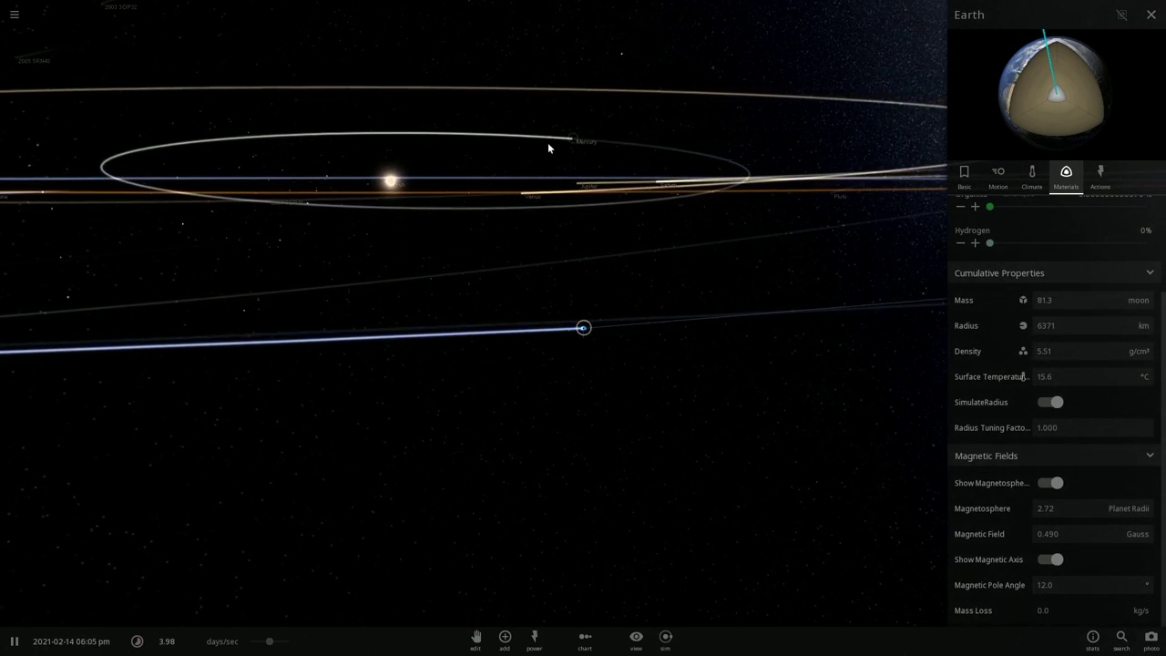
left_click_drag(682, 176, 586, 258)
scroll(585, 258, "down", 5)
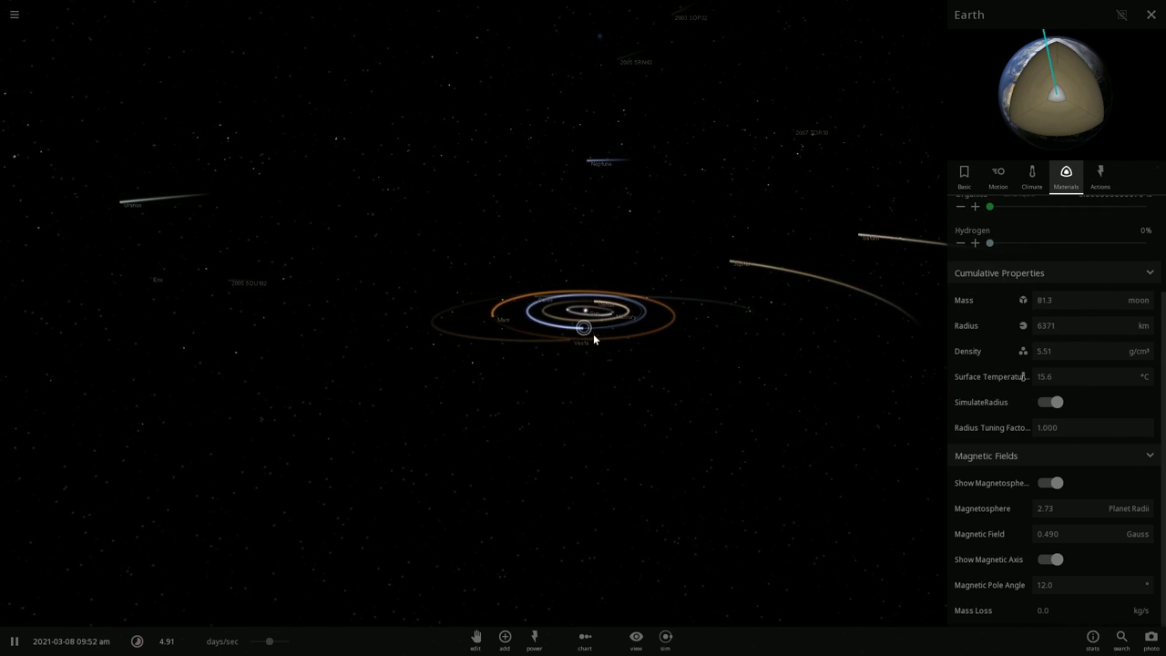
scroll(593, 333, "up", 5)
left_click_drag(606, 334, 767, 272)
left_click_drag(564, 418, 705, 332)
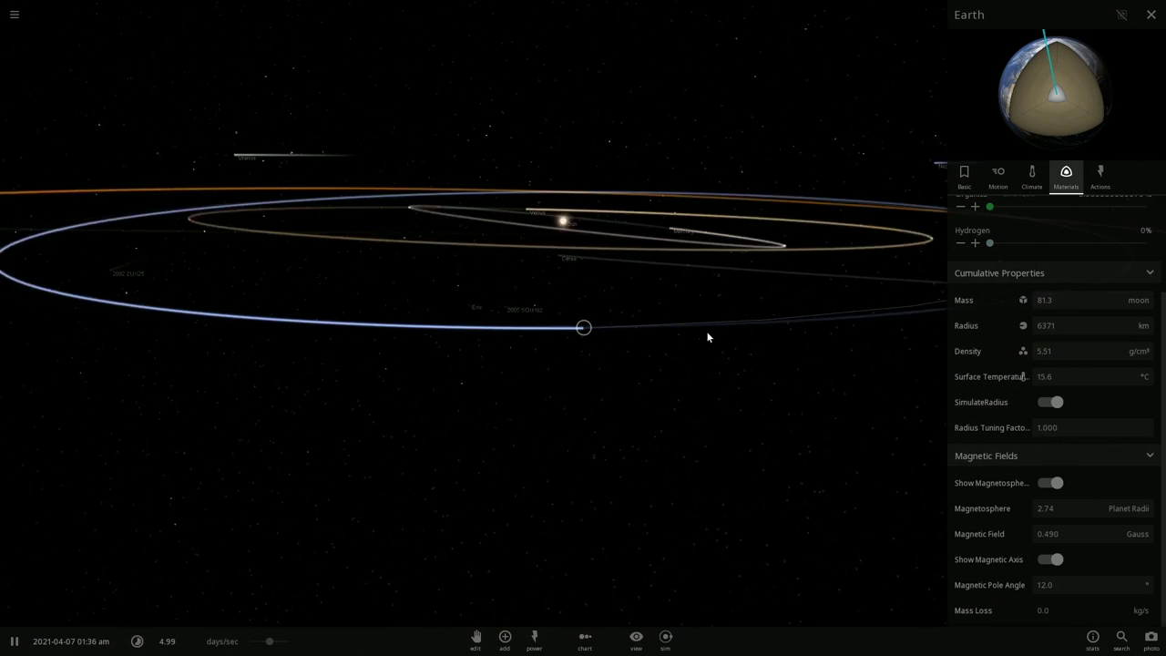
scroll(706, 332, "down", 3)
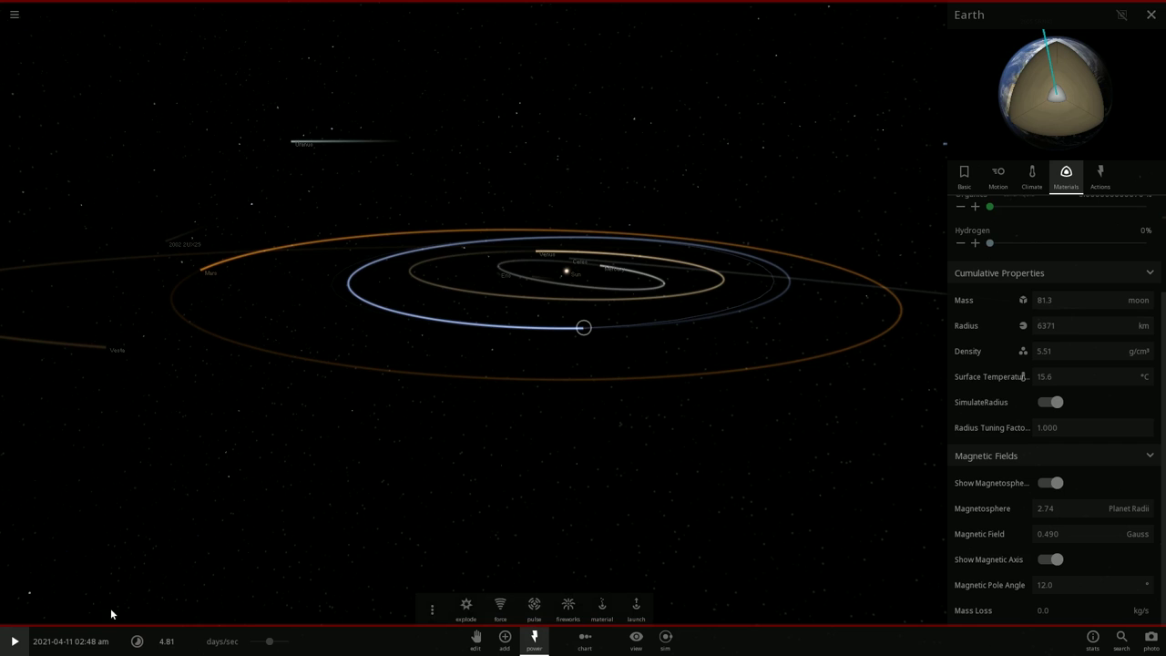
Step: Resume the simulation, activate the Pulse power with the Ring shape, and pause the simulation with Earth in view
left_click(33, 646)
scroll(608, 309, "up", 10)
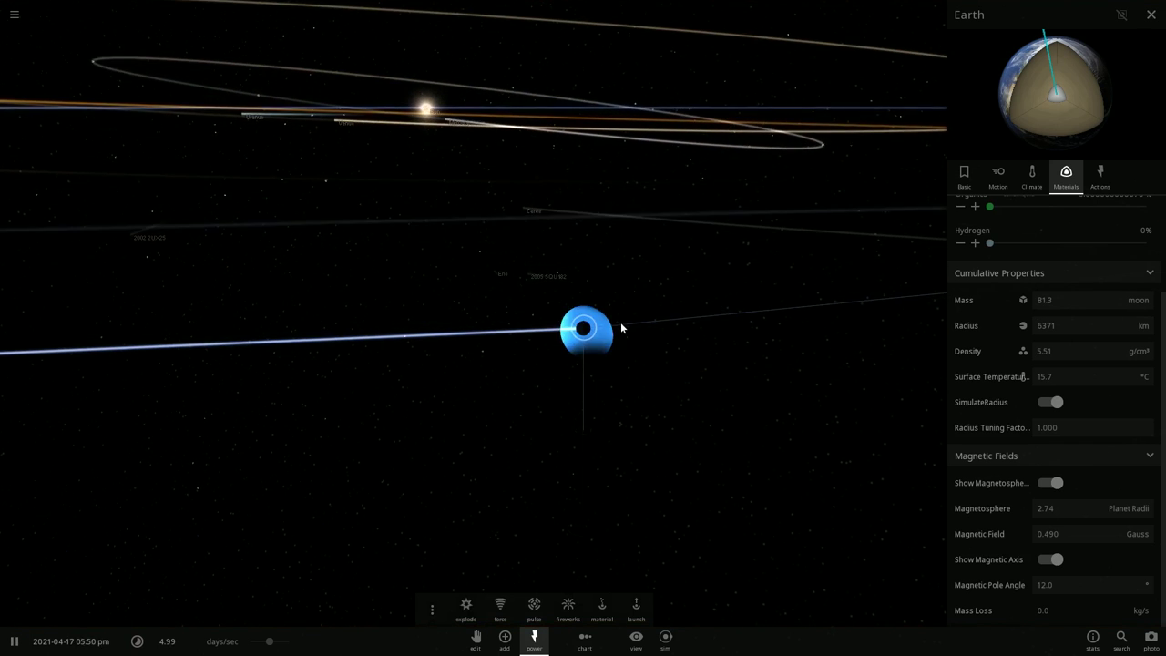
left_click_drag(614, 326, 603, 367)
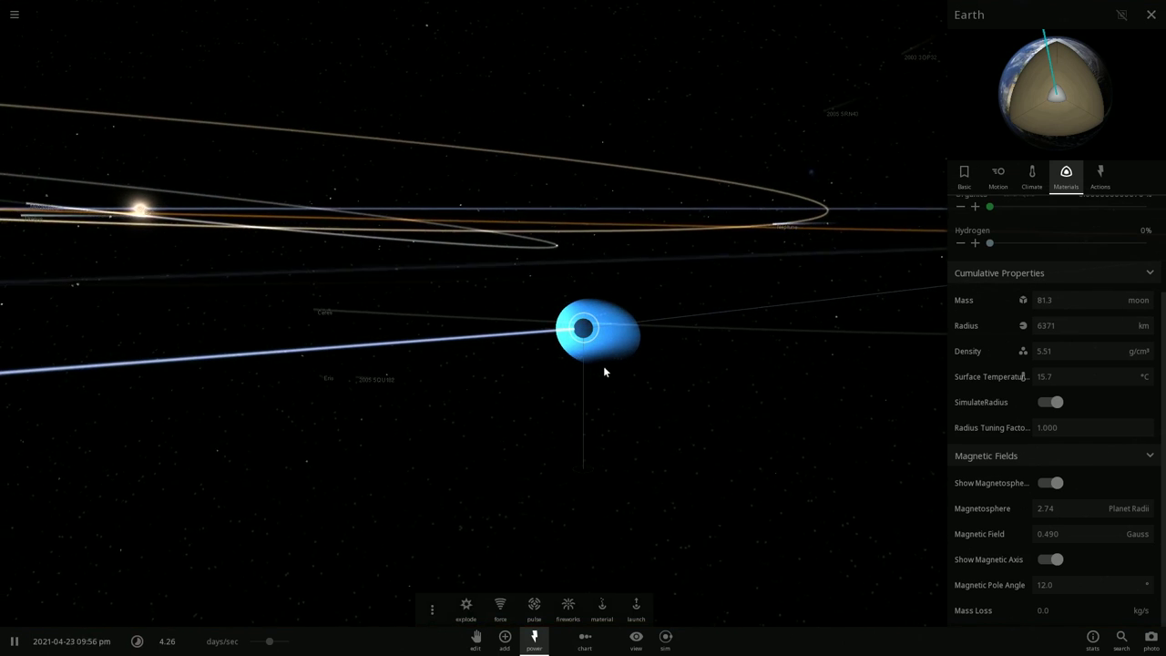
left_click(536, 607)
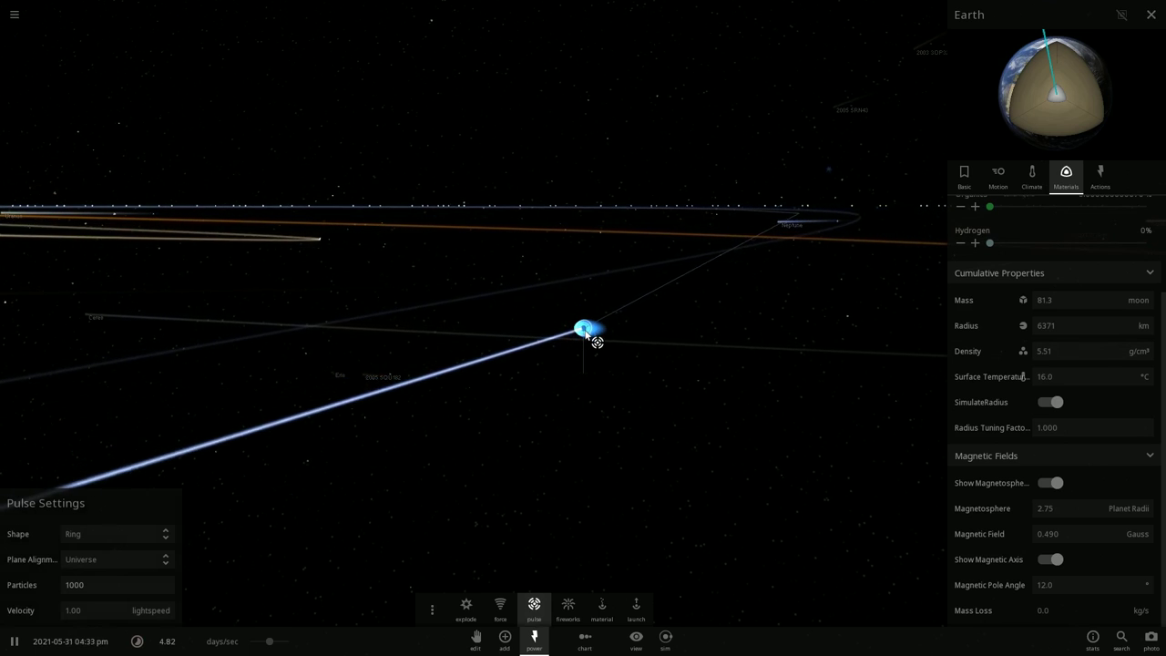
key("space")
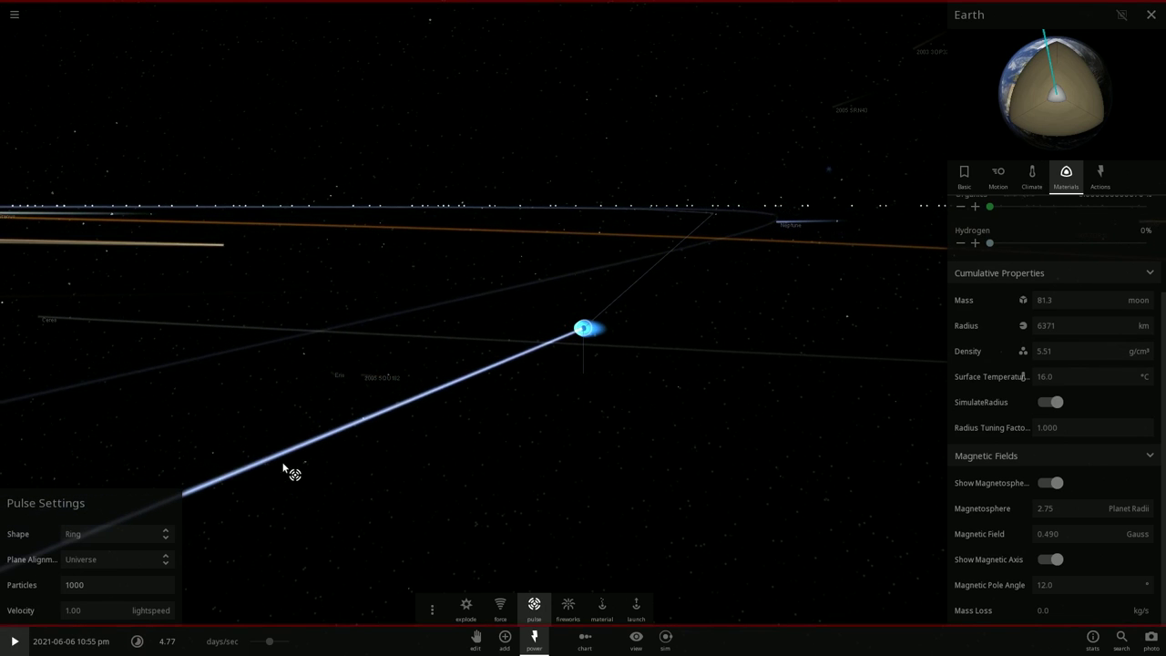
Step: Turn off Earth's magnetosphere and magnetic axis displays
scroll(593, 340, "up", 8)
scroll(596, 341, "down", 1)
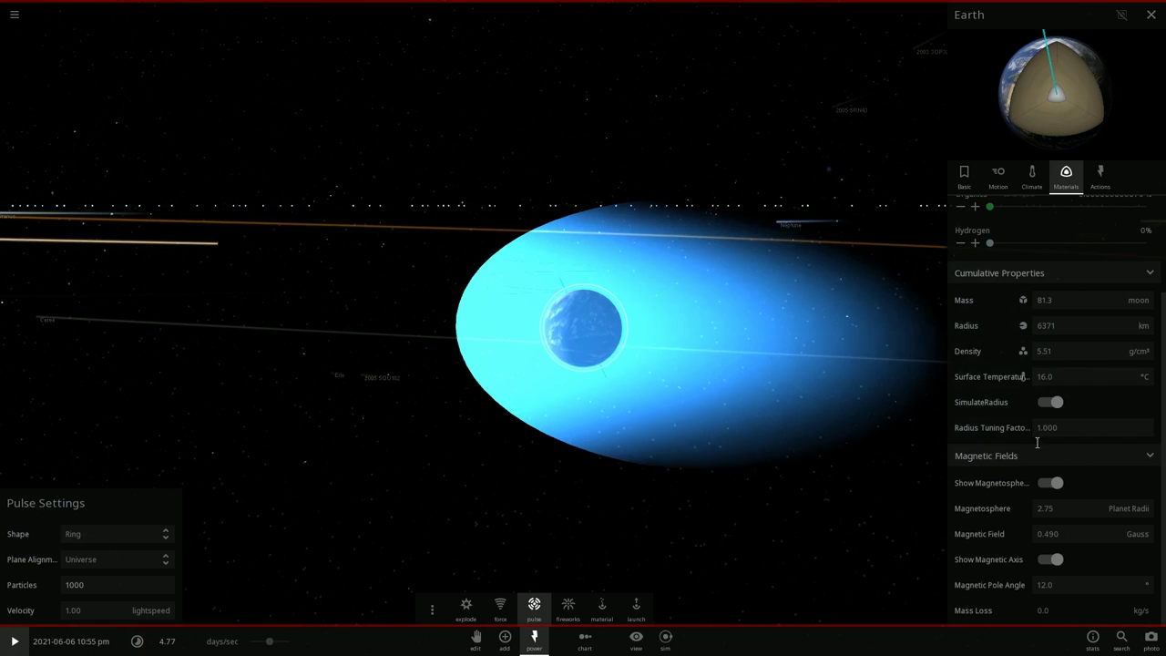
left_click(1052, 484)
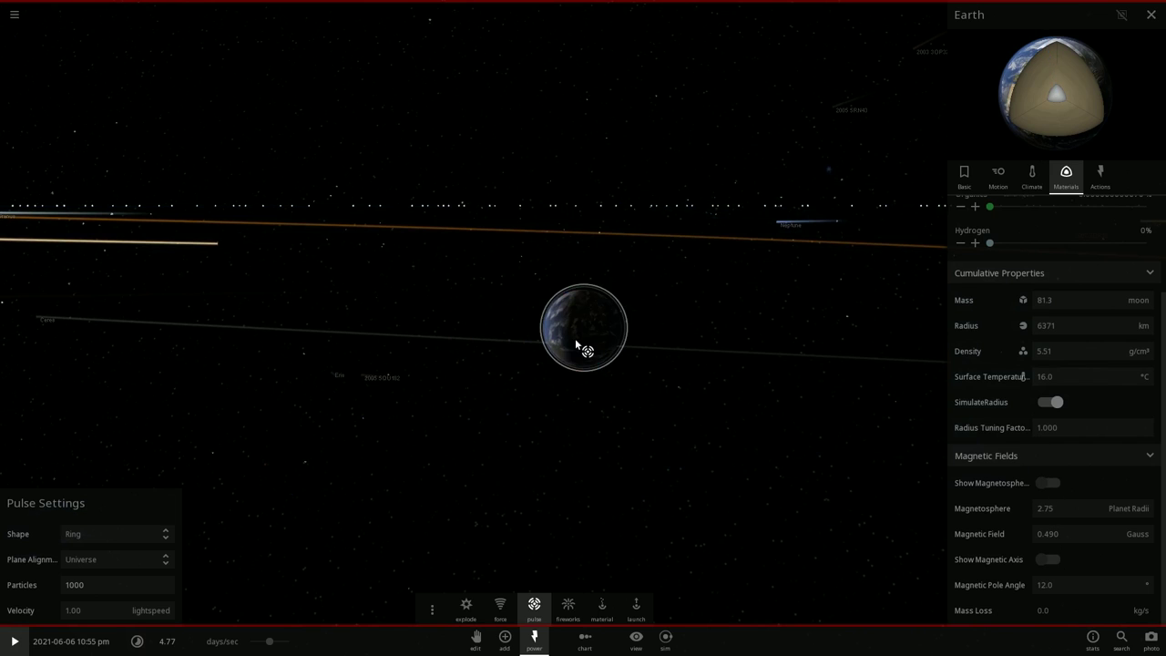
Step: Change the pulse shape to Sphere, emit a 1000-particle pulse at Earth, and run the simulation to follow its spread
left_click(14, 645)
left_click(14, 645)
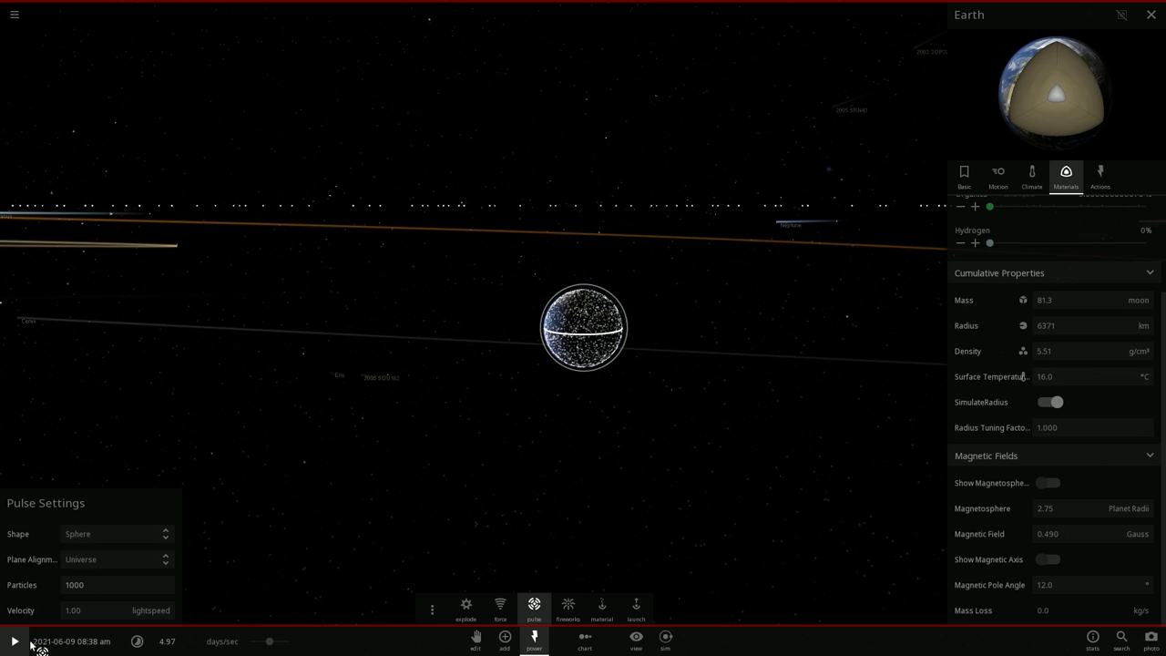
left_click_drag(519, 364, 583, 334)
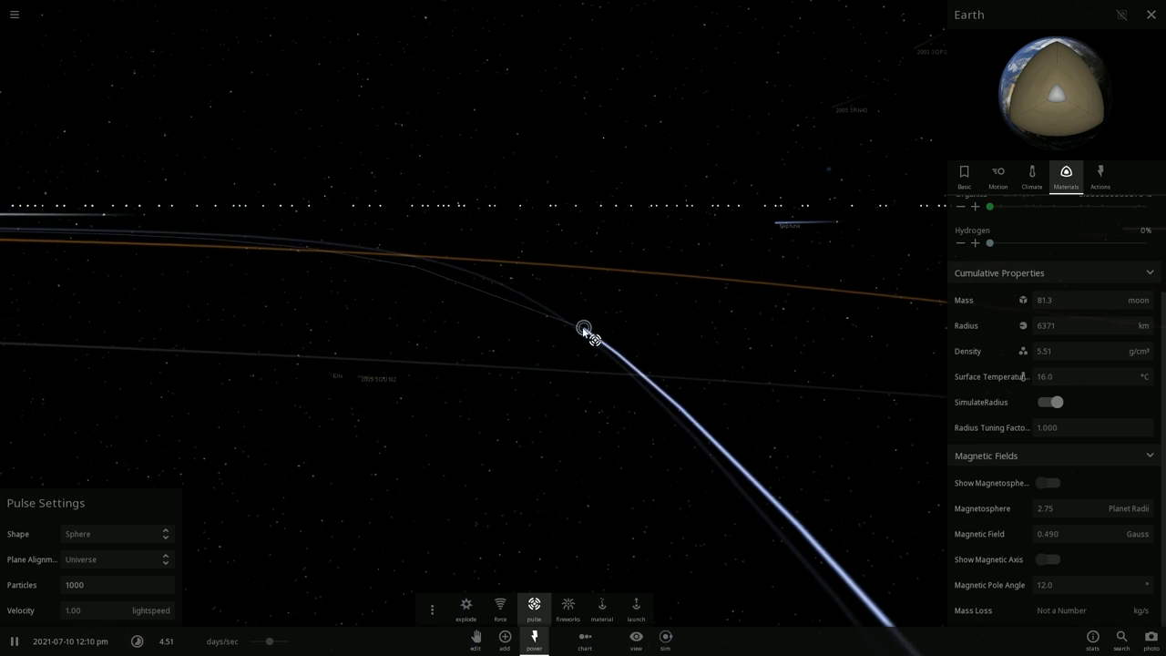
scroll(590, 336, "down", 10)
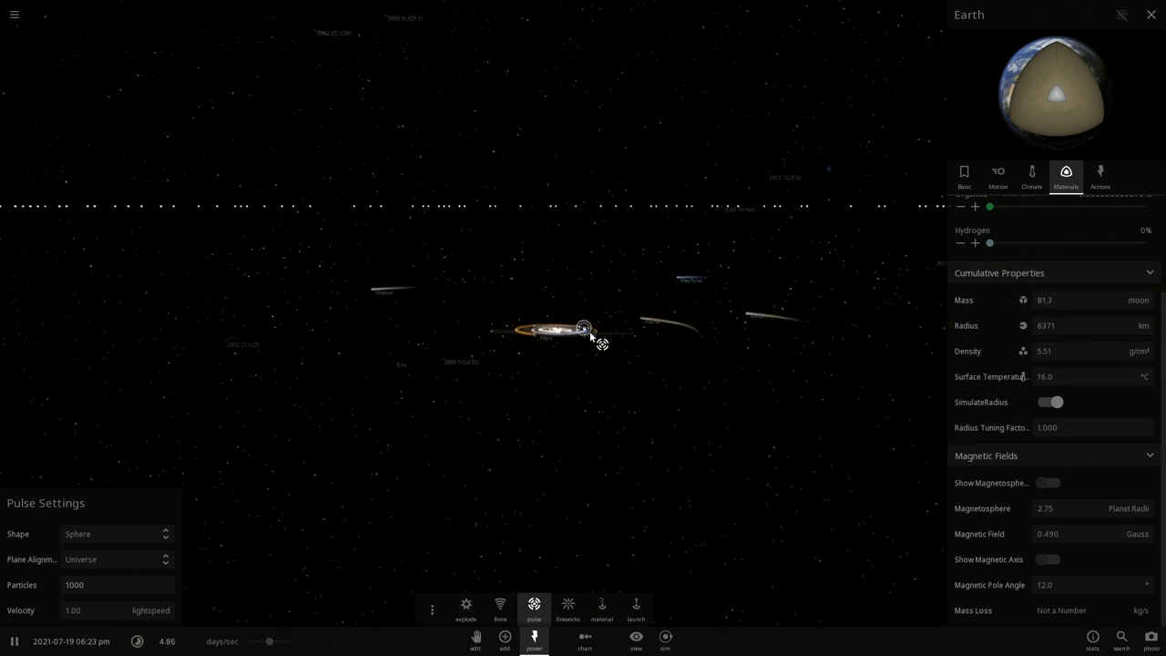
scroll(589, 331, "up", 10)
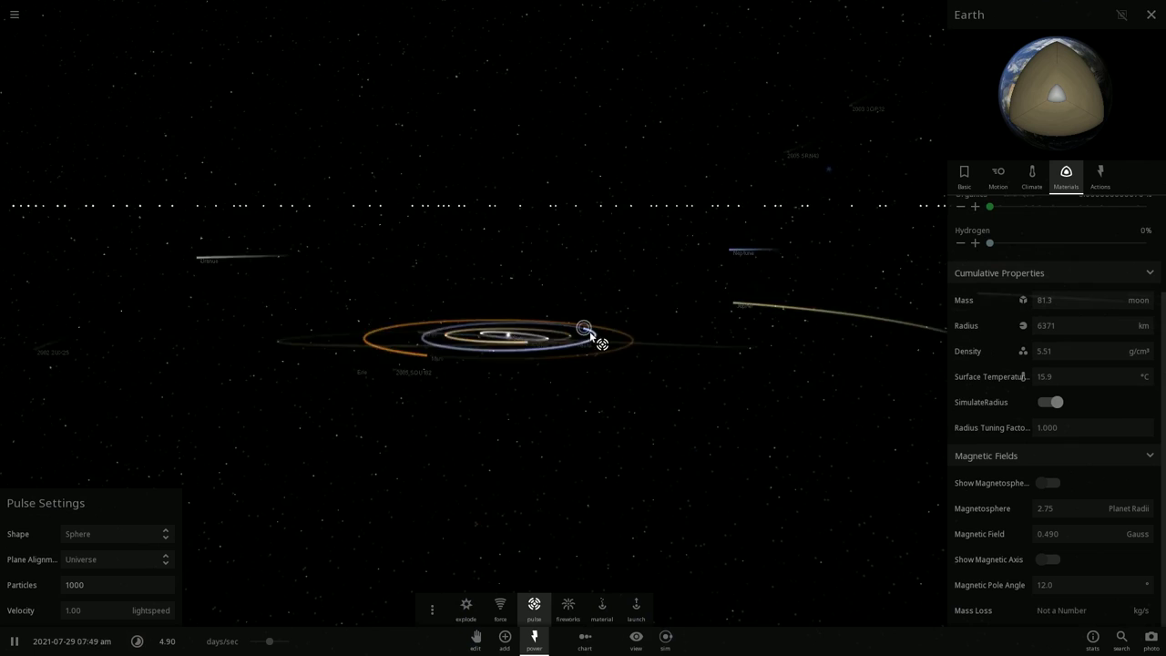
scroll(522, 341, "down", 5)
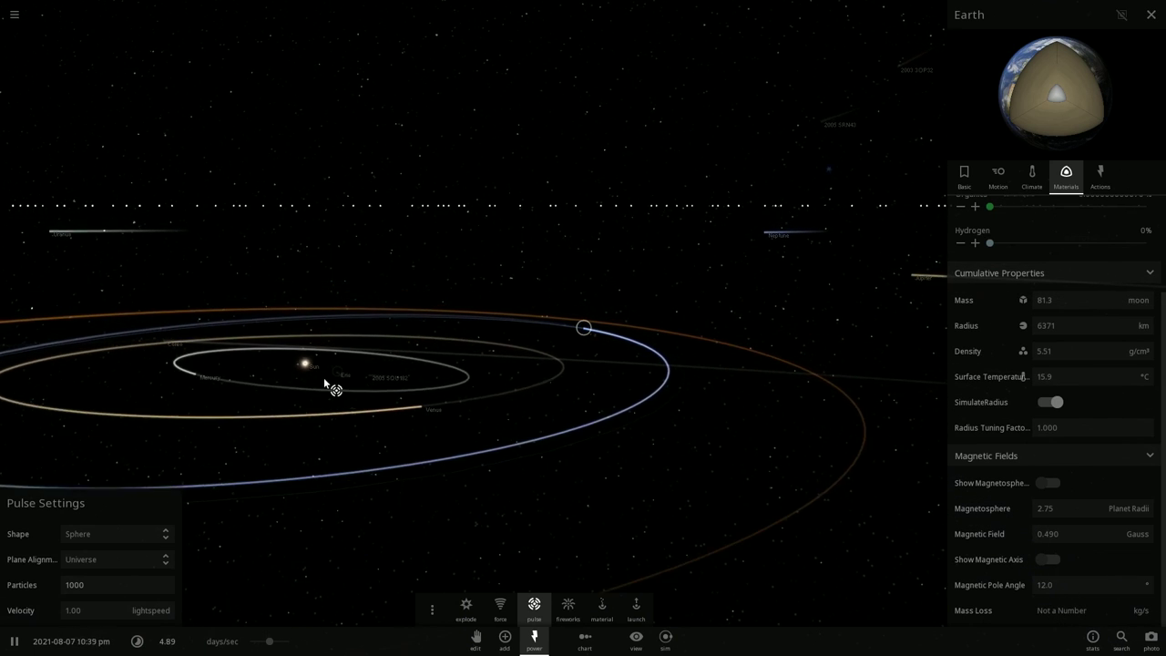
Step: Switch the pulse shape back to Ring and emit a 1000-particle pulse, pausing and resuming the simulation to follow its spread
left_click(14, 641)
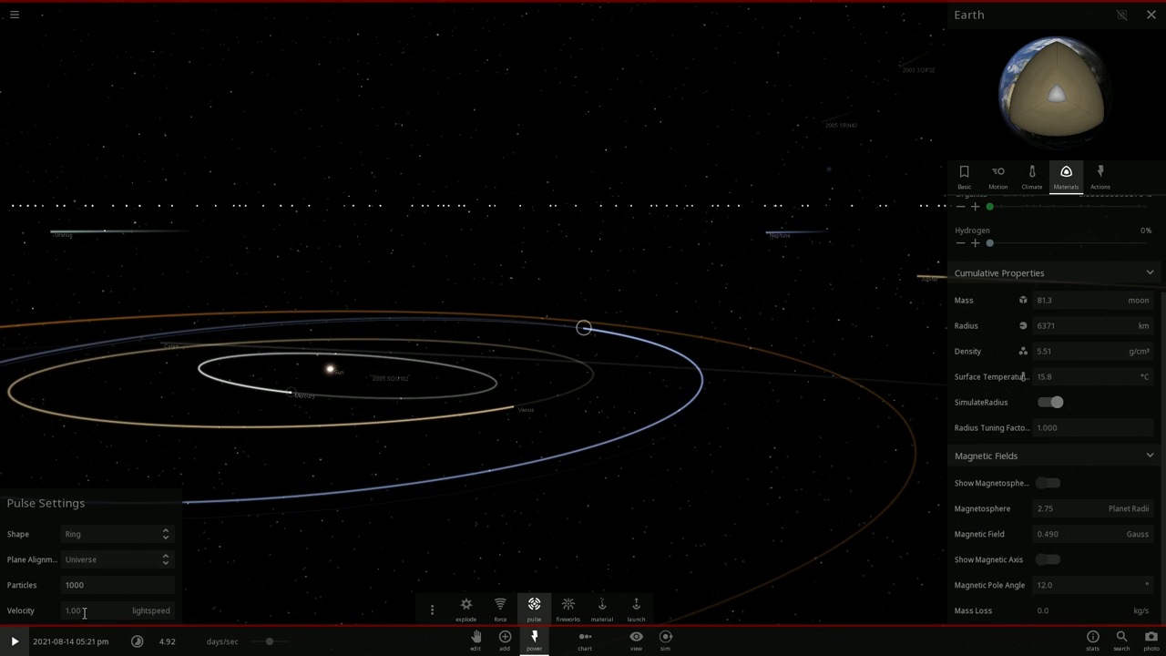
left_click(14, 641)
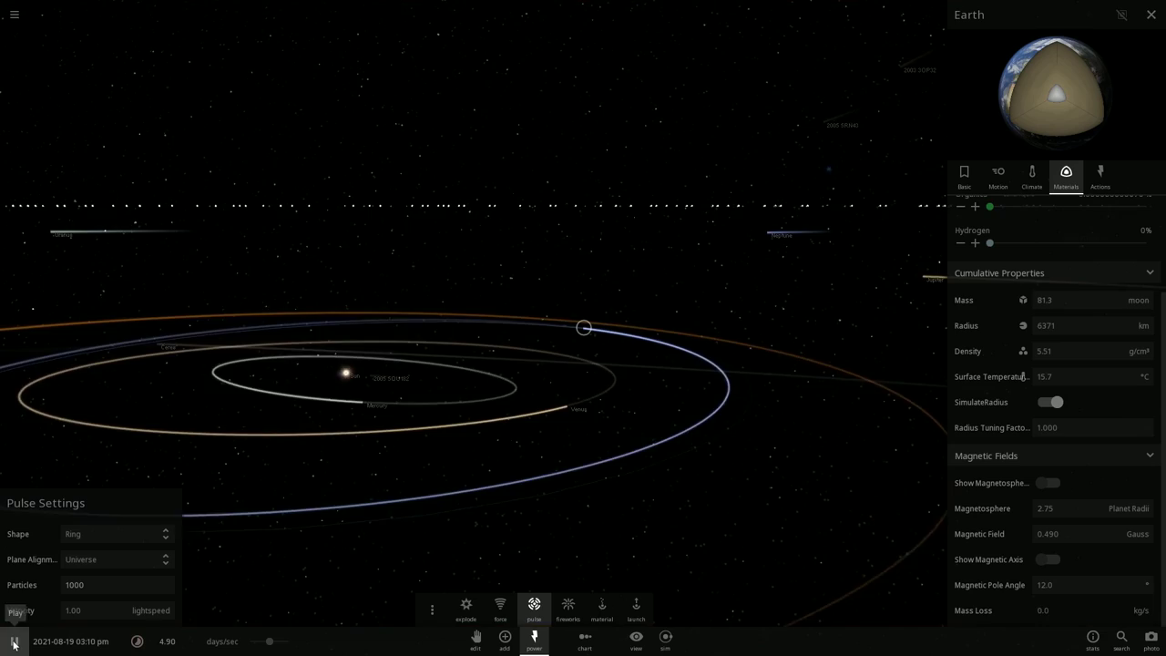
left_click(13, 641)
scroll(387, 413, "down", 4)
scroll(388, 417, "down", 5)
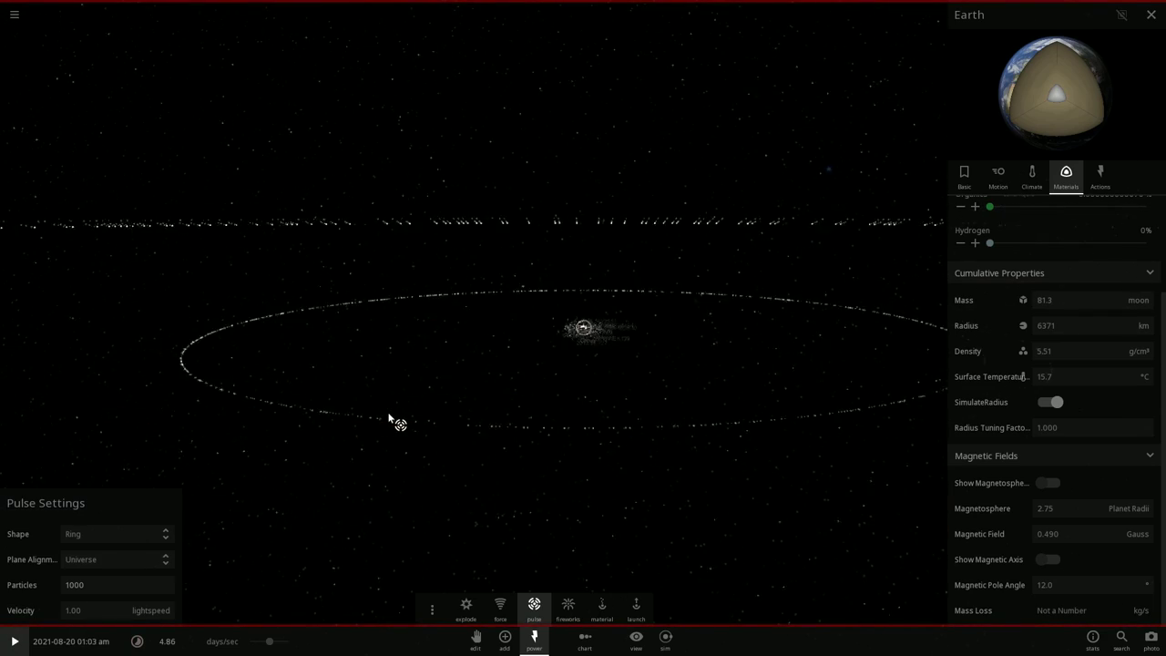
left_click(388, 418)
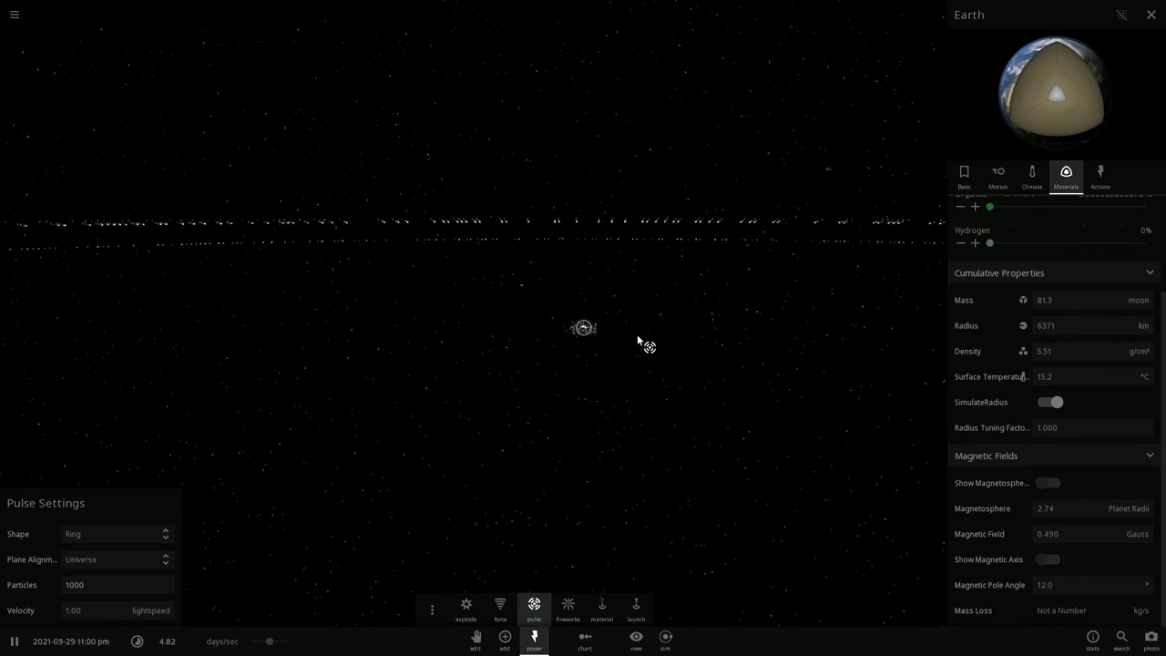
scroll(614, 338, "up", 4)
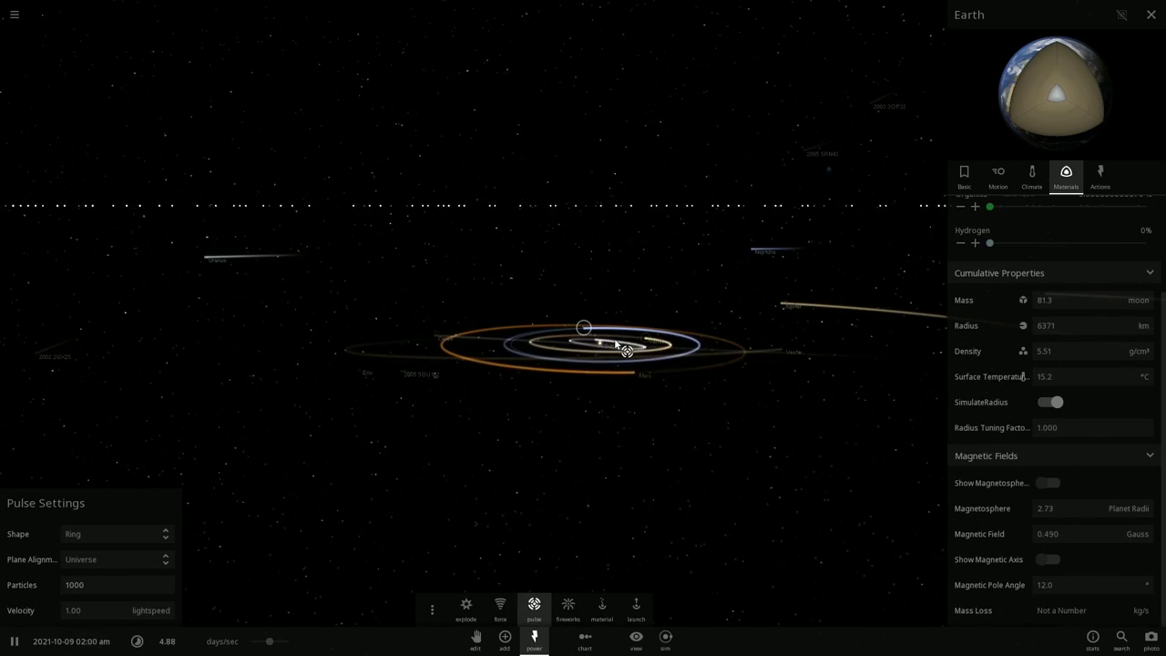
Step: Pause the simulation and open the Solar System simulation from the solar systems category
left_click(16, 642)
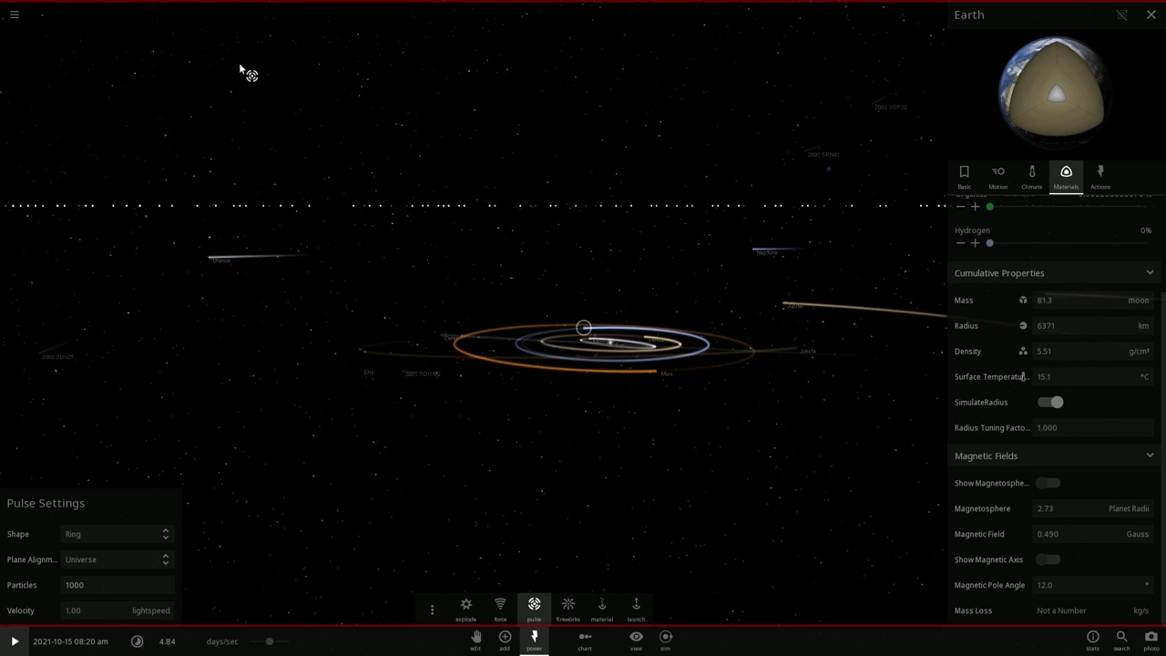
left_click(14, 15)
left_click(71, 126)
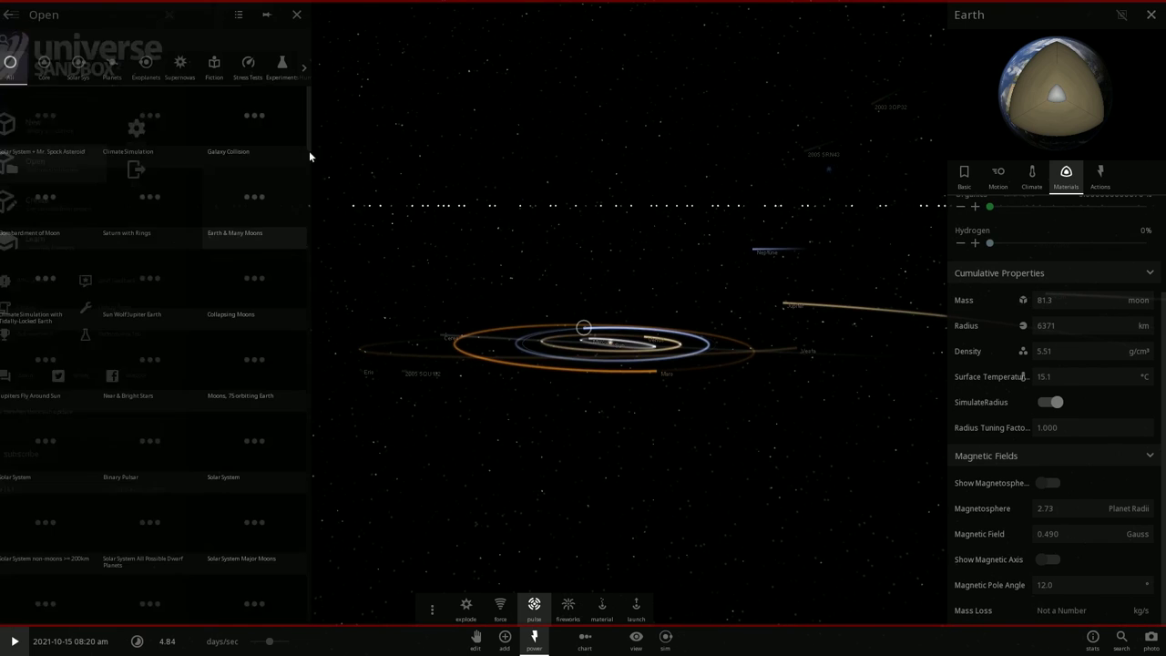
left_click(85, 64)
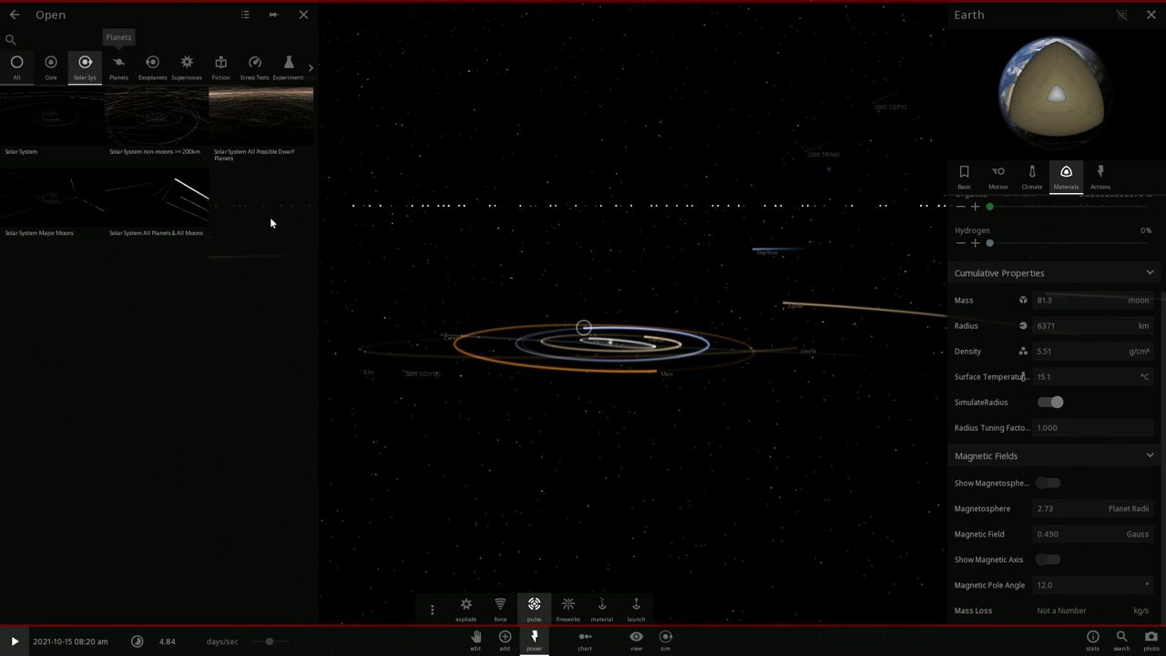
left_click(41, 135)
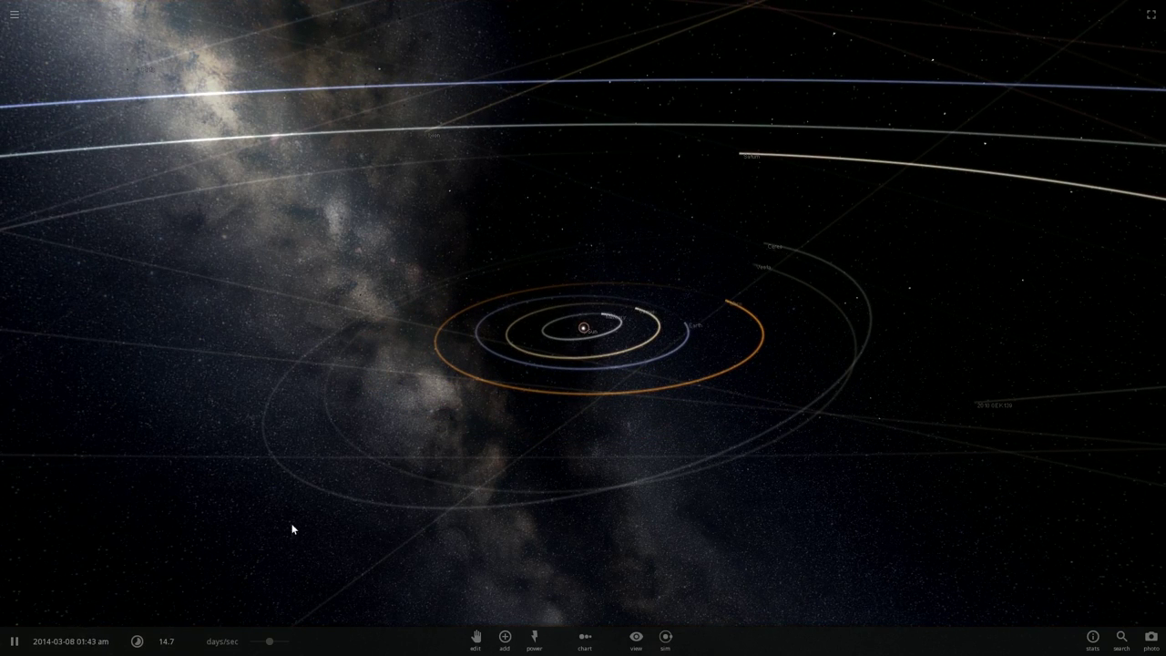
Step: Slow the simulation speed to 1 sec/sec and activate the Pulse power with the Ring shape
left_click(221, 641)
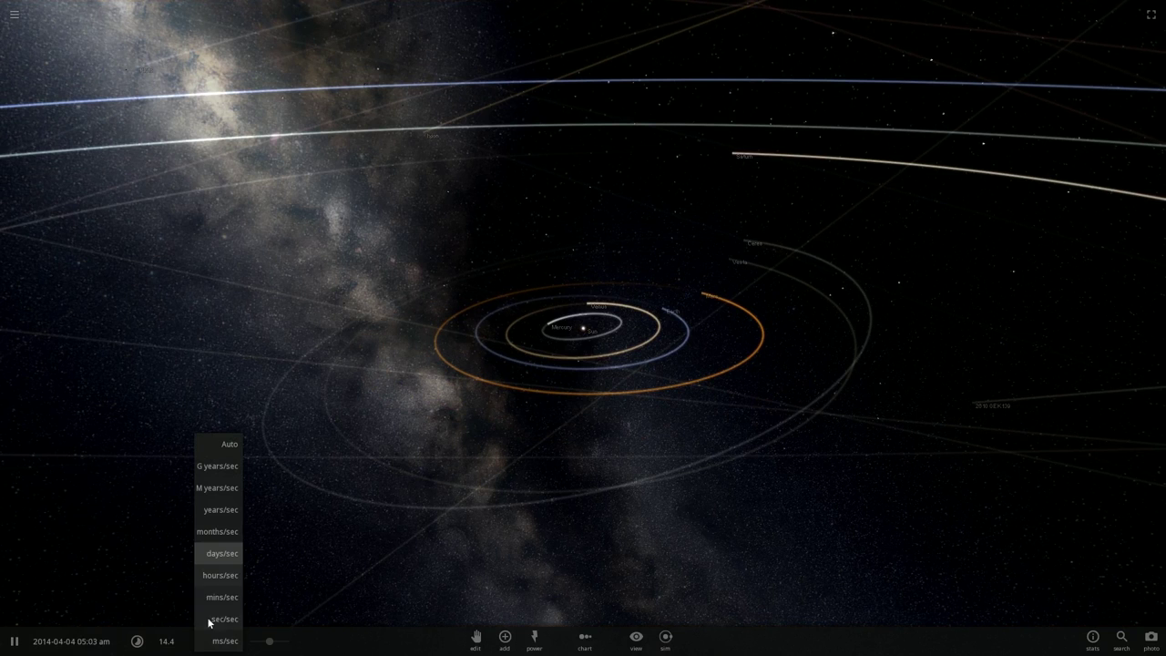
left_click(218, 619)
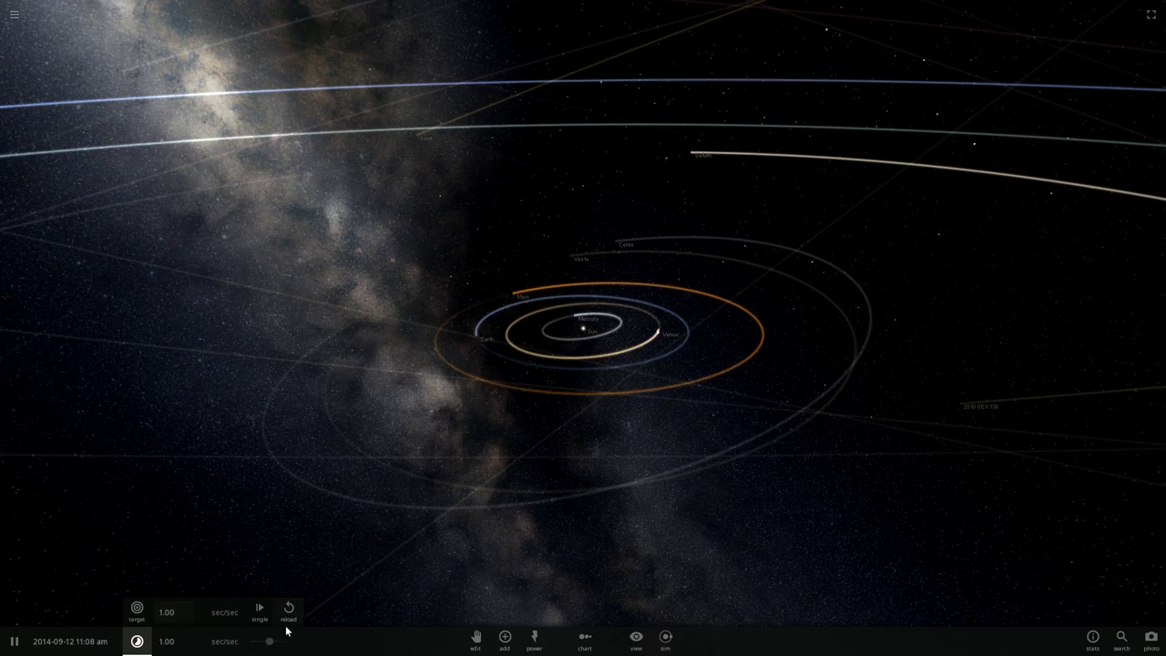
scroll(665, 234, "up", 3)
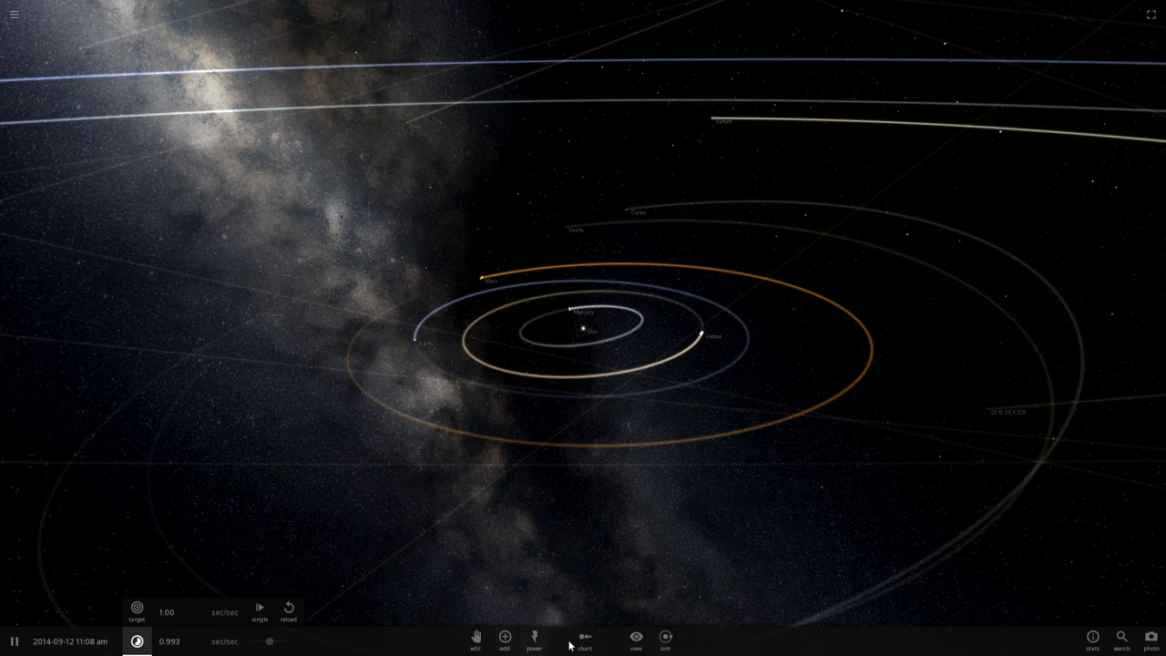
left_click(530, 612)
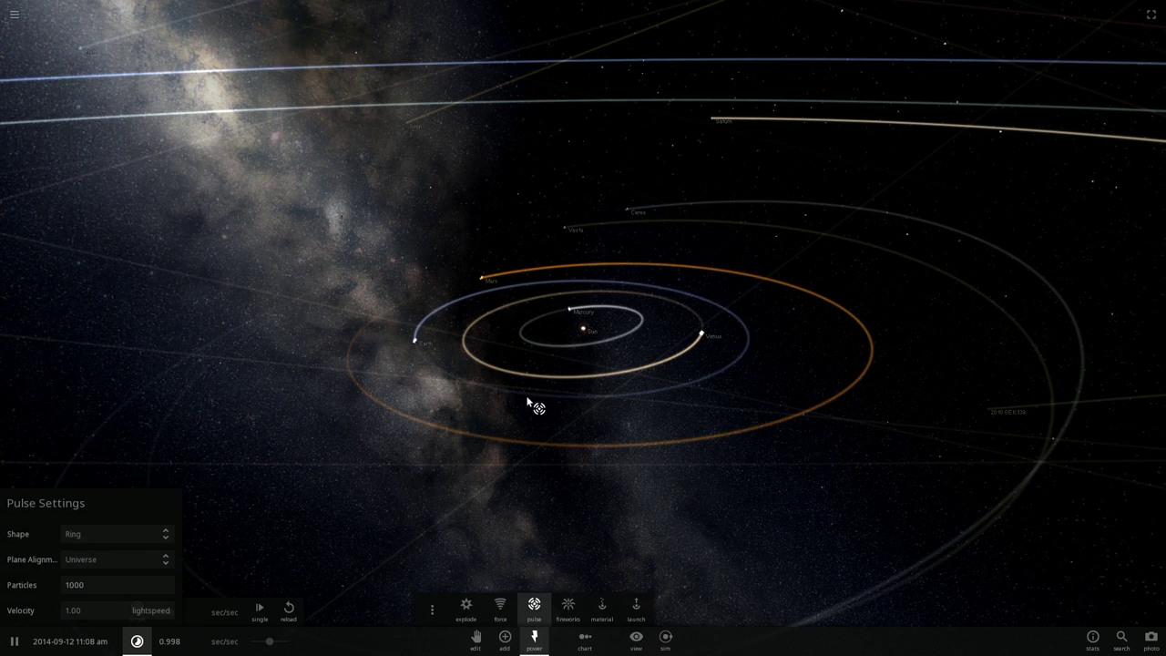
Step: Examine the lightspeed ring pulse spreading from the Sun, both up close and against the inner planets' orbits
scroll(601, 337, "up", 3)
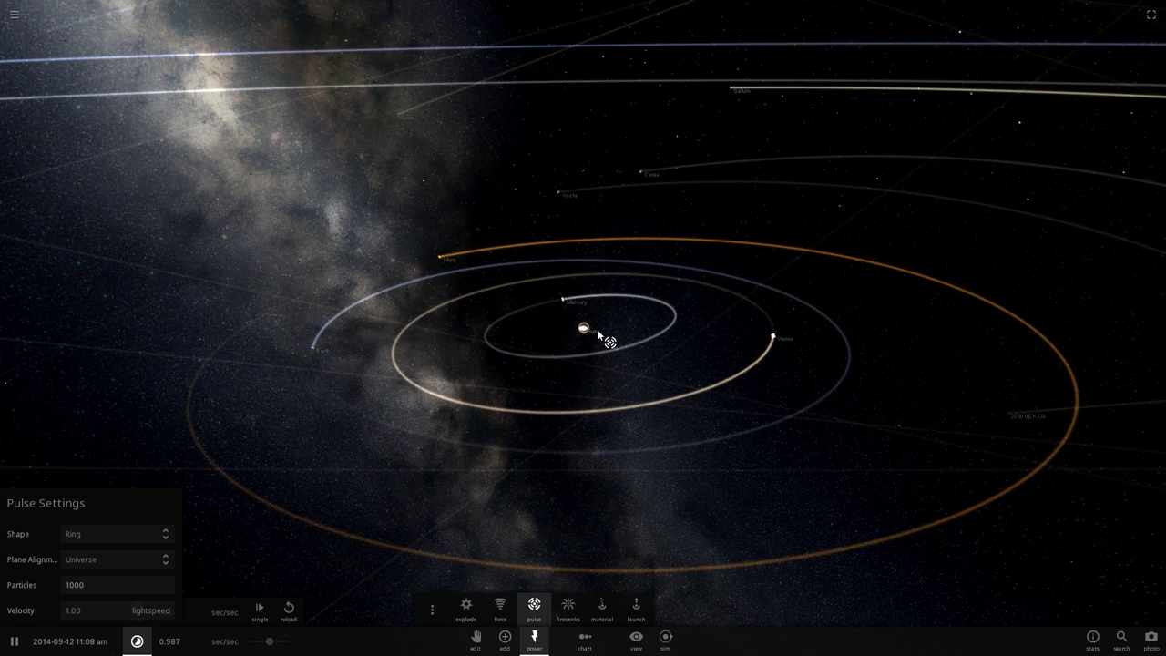
scroll(598, 335, "up", 3)
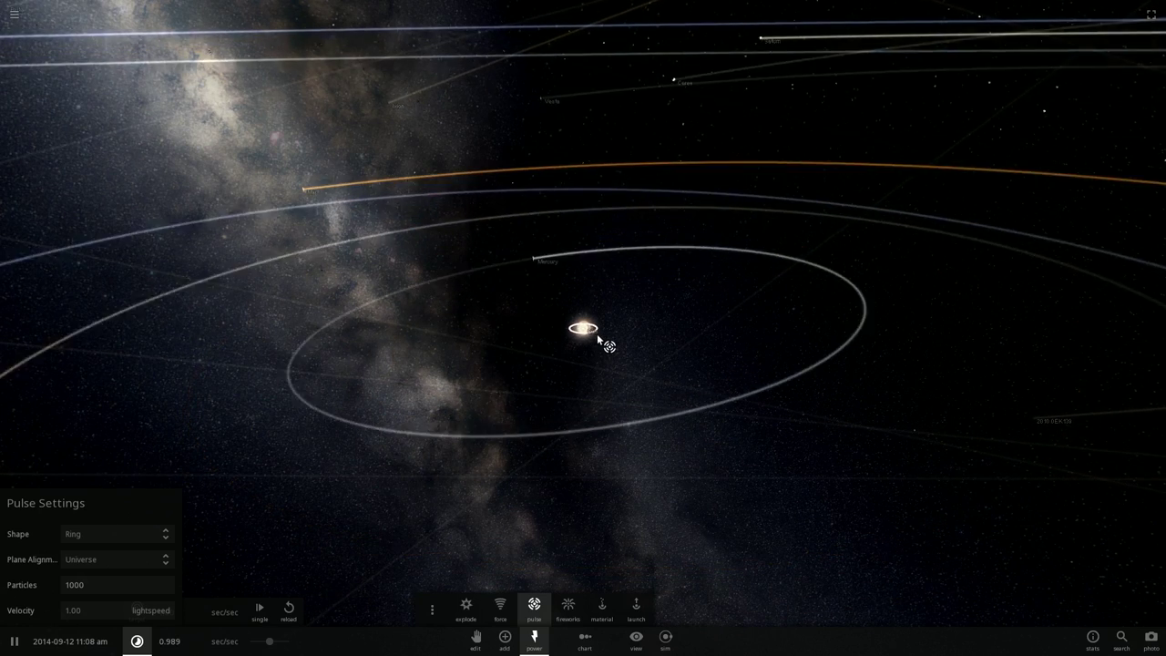
scroll(568, 341, "up", 5)
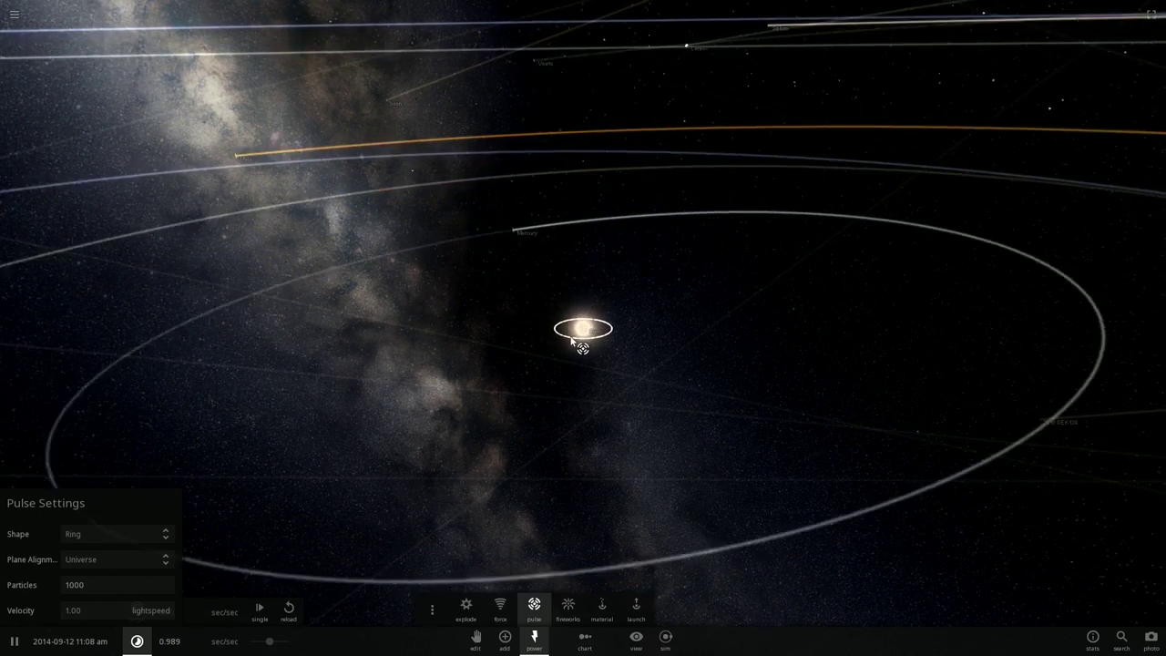
scroll(594, 333, "down", 2)
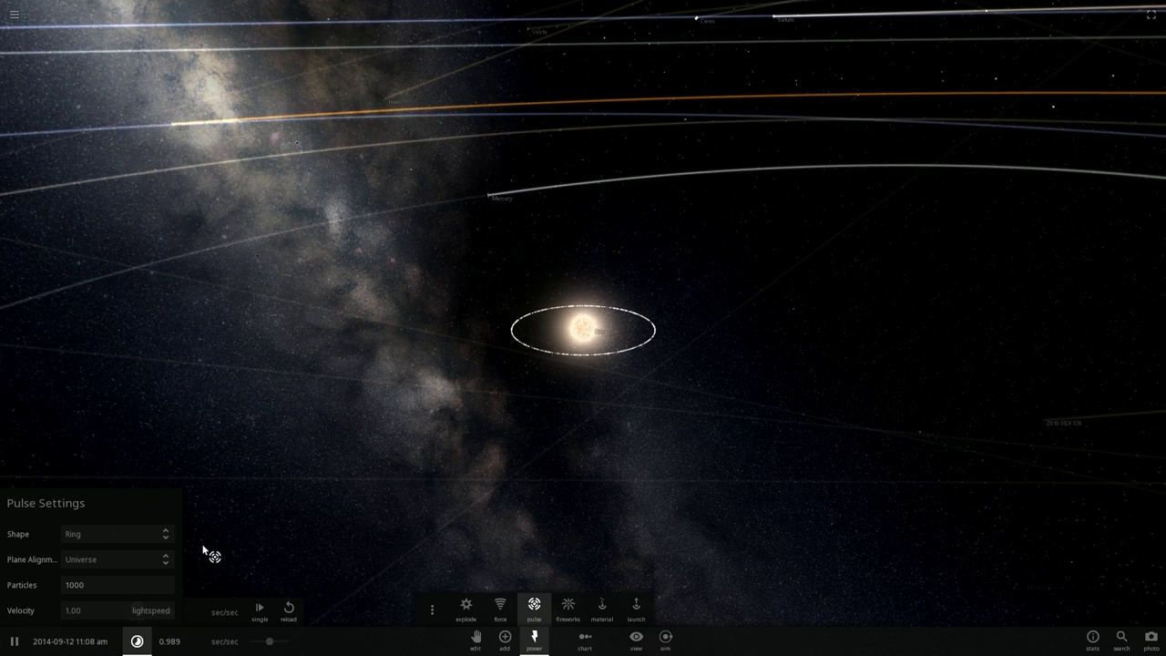
scroll(355, 392, "down", 2)
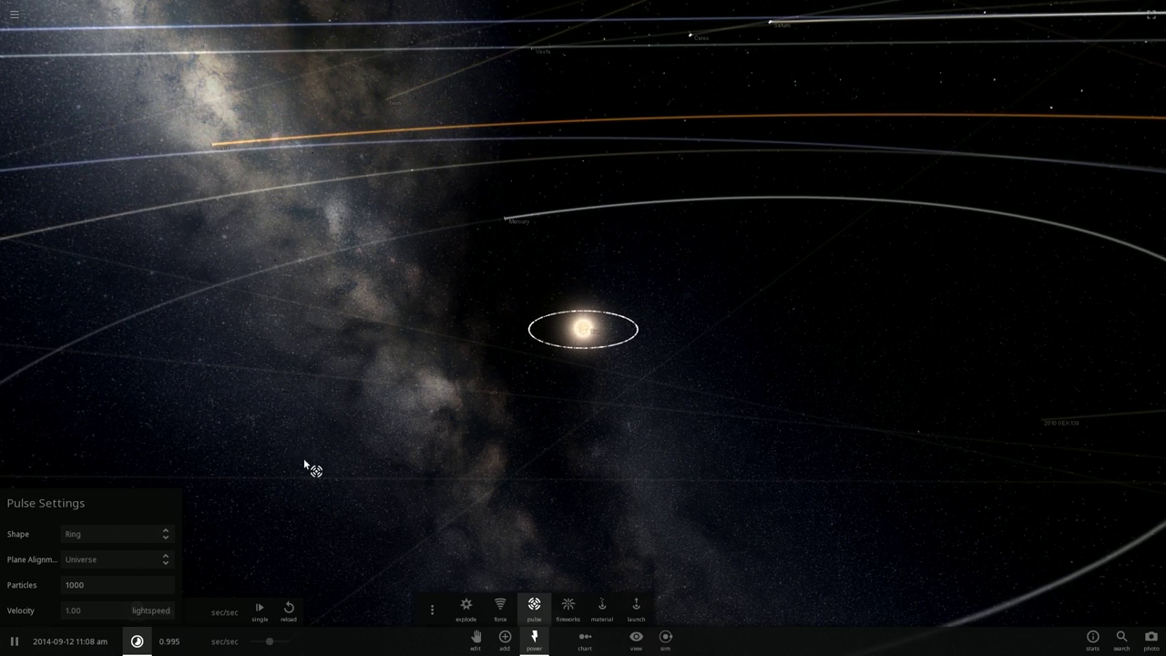
scroll(400, 514, "down", 3)
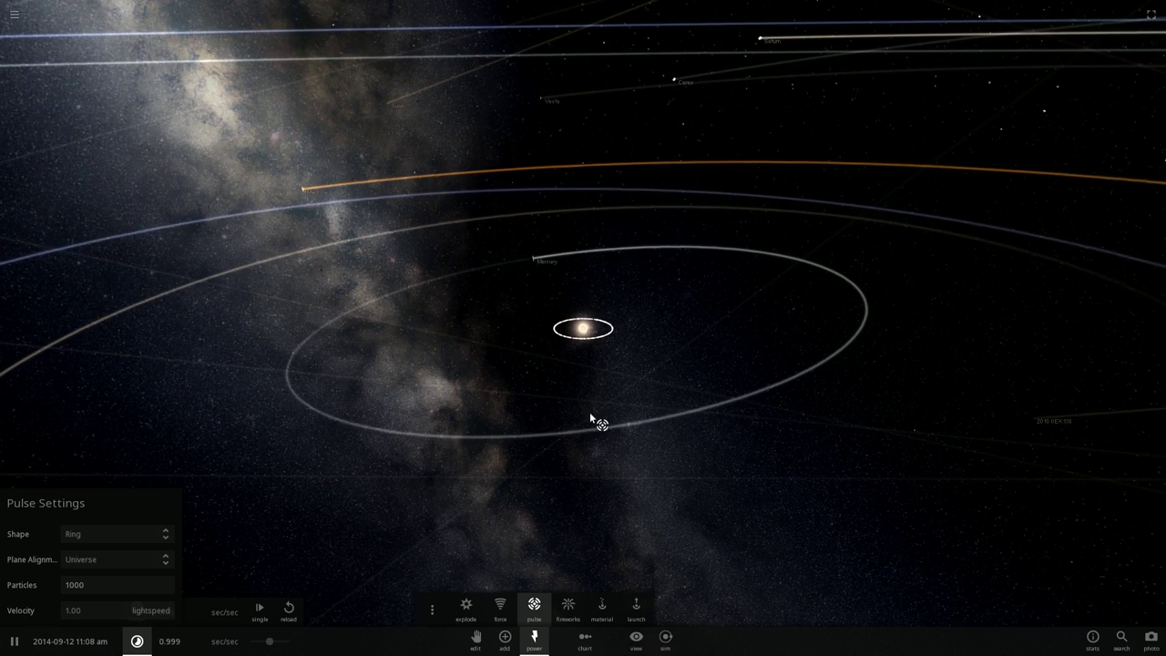
scroll(730, 369, "down", 3)
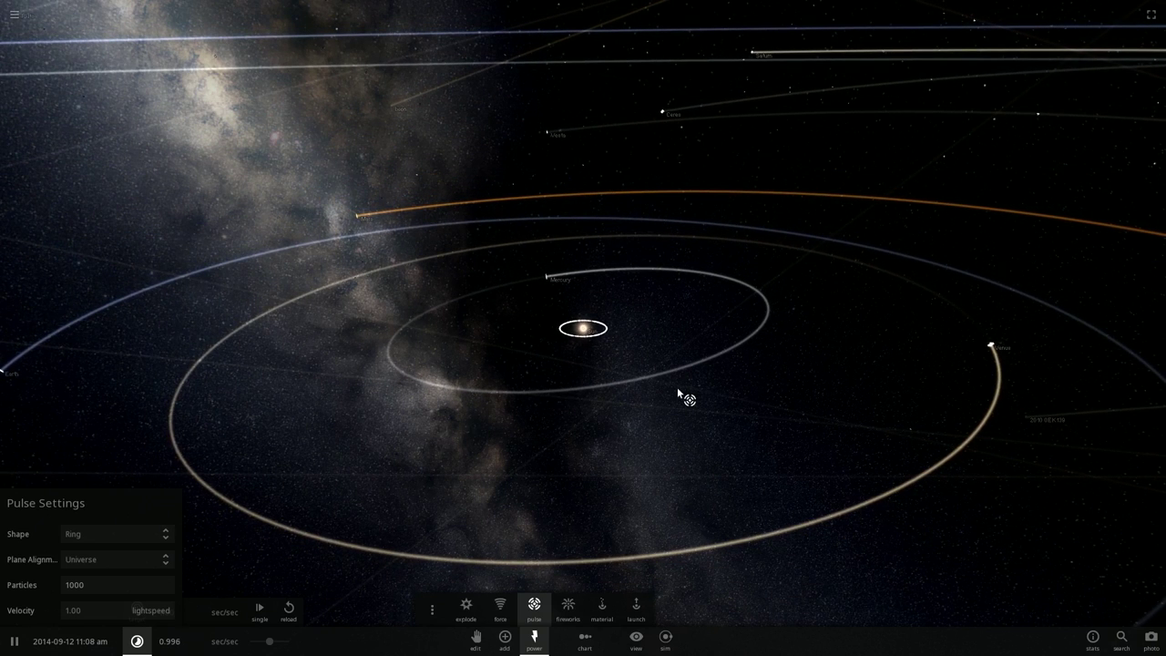
scroll(678, 391, "up", 5)
scroll(677, 391, "up", 3)
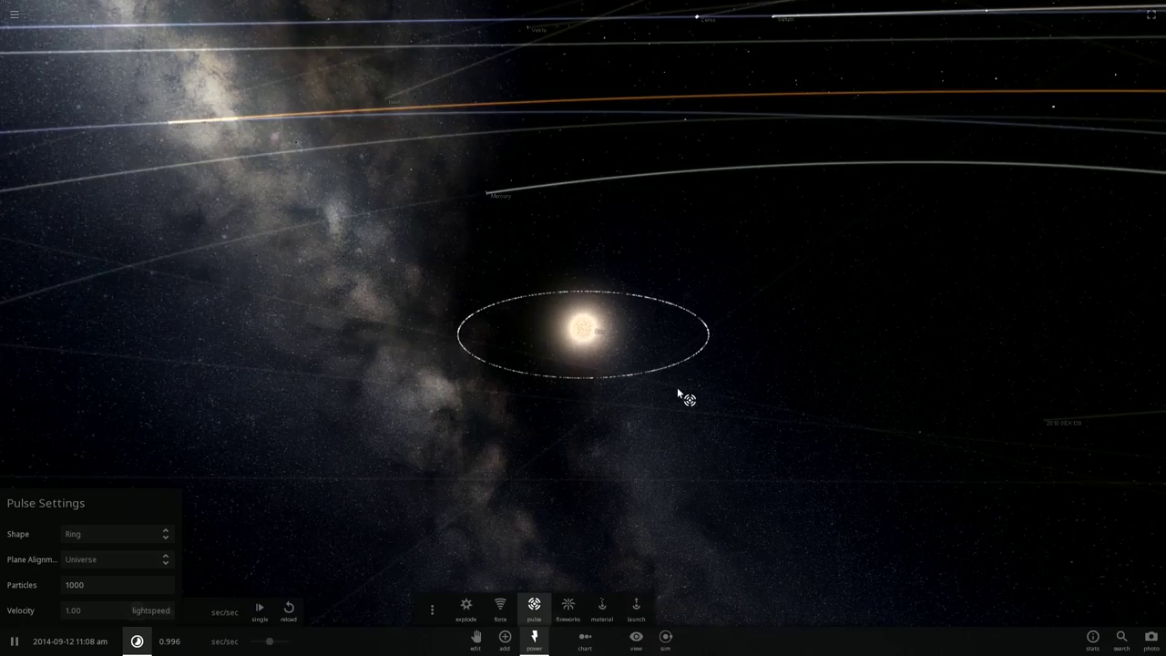
scroll(677, 392, "down", 5)
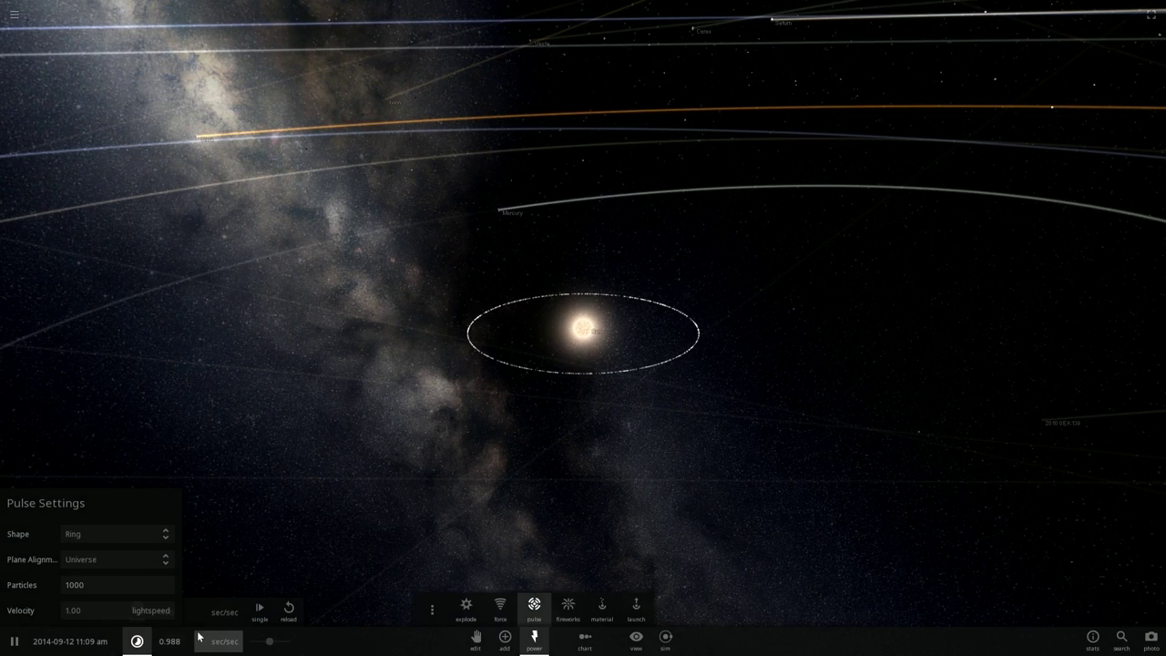
scroll(481, 401, "down", 5)
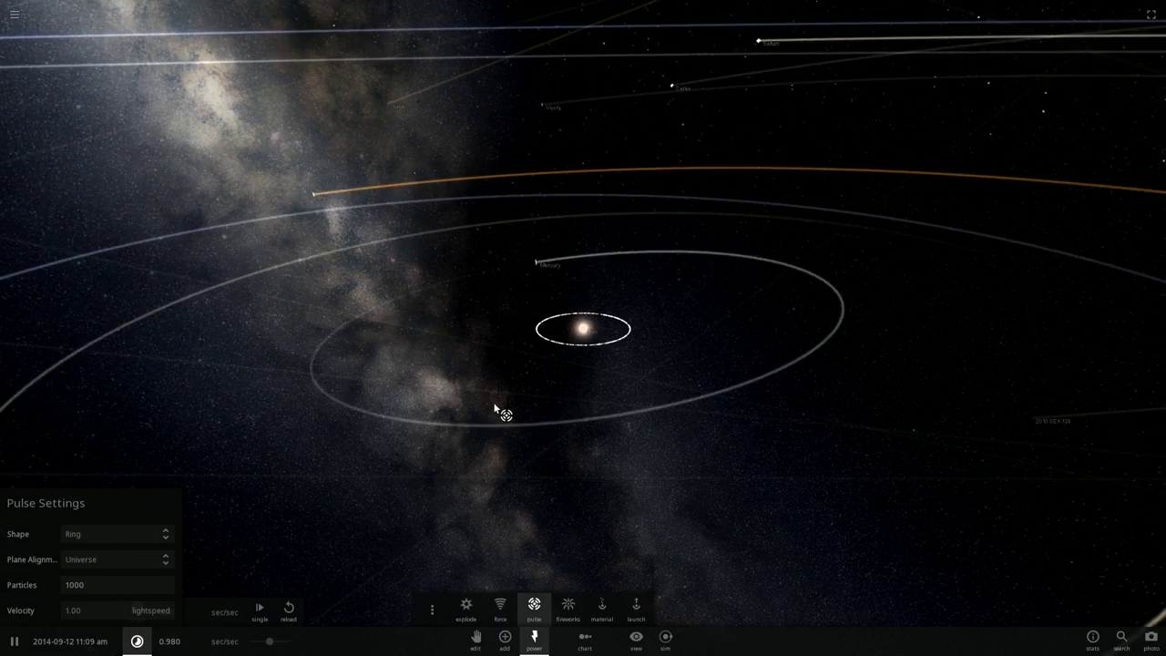
scroll(494, 409, "down", 5)
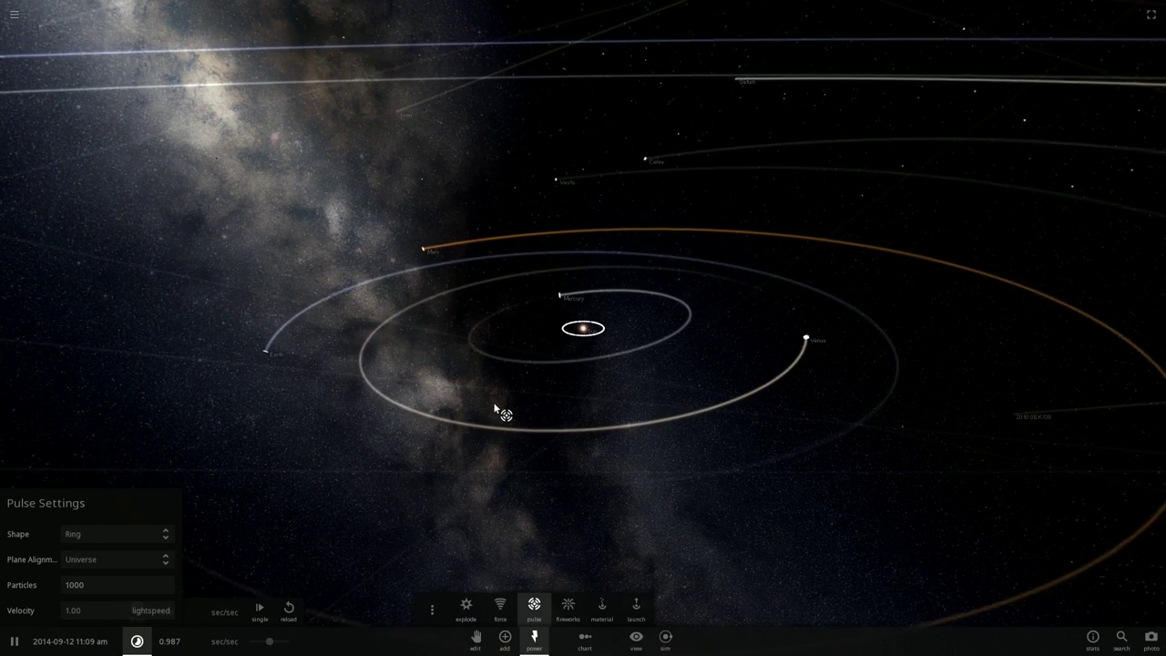
scroll(494, 301, "down", 2)
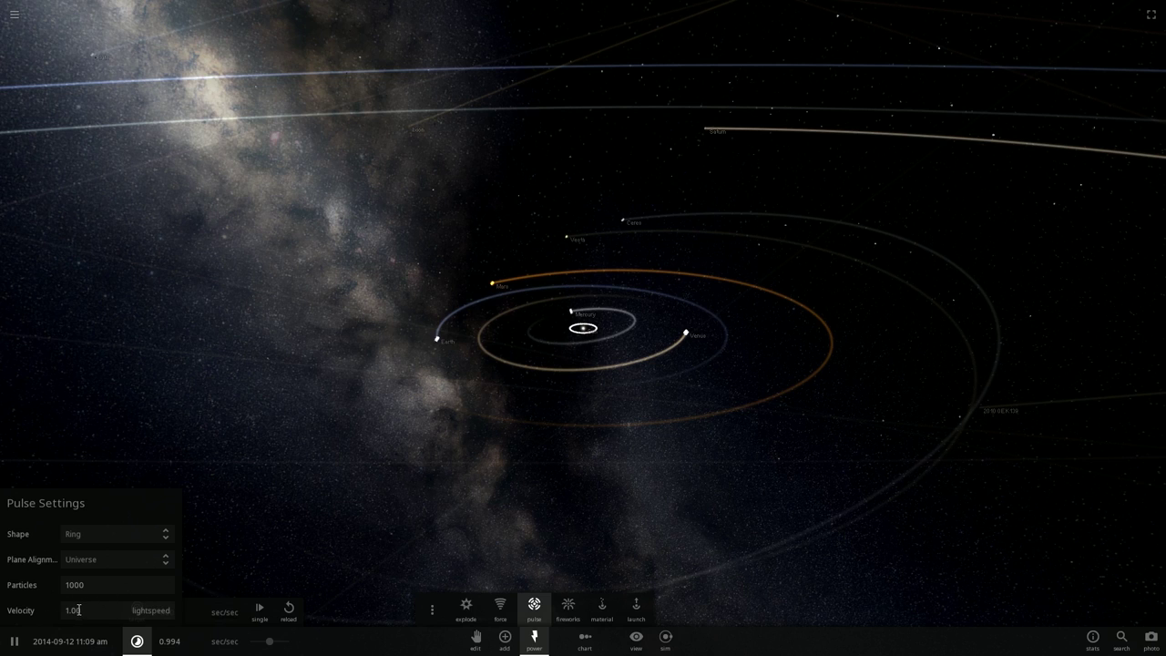
Step: Open the Earth & Moon simulation from the planets category and slow its speed to 1 sec/sec
left_click(15, 15)
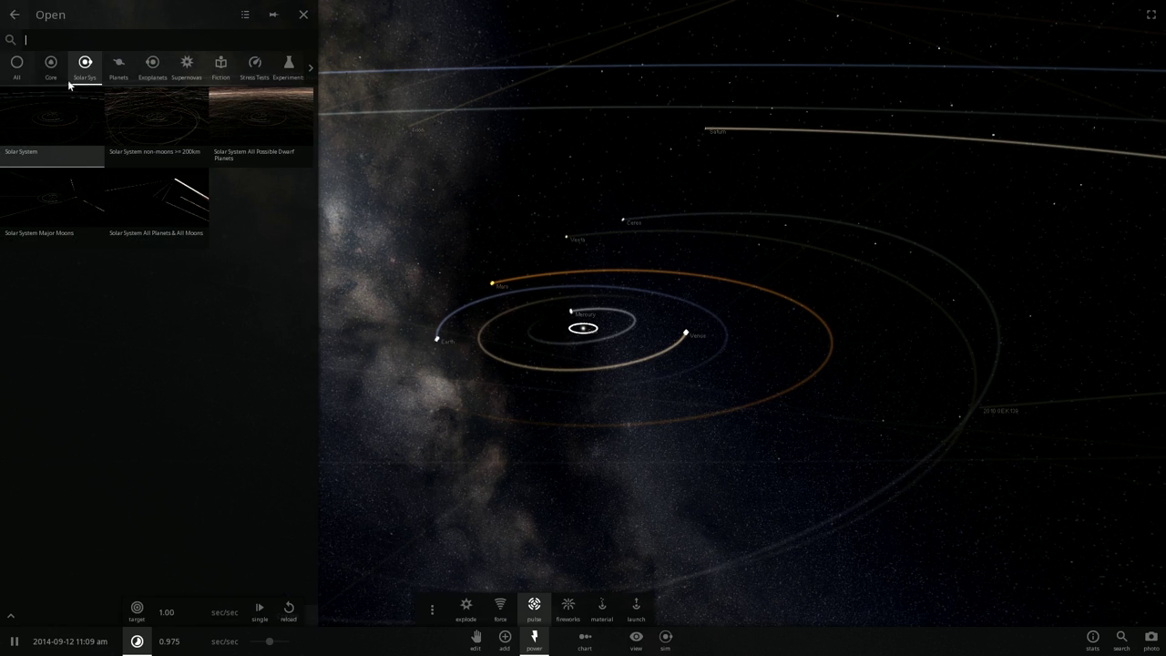
left_click(119, 66)
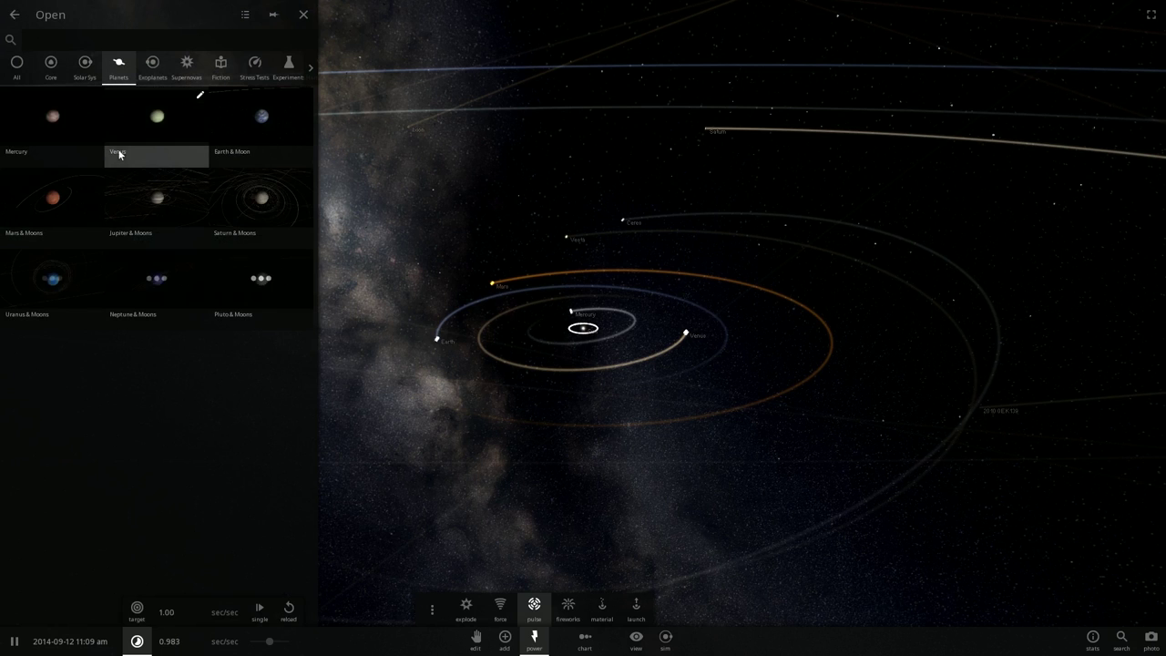
left_click(243, 135)
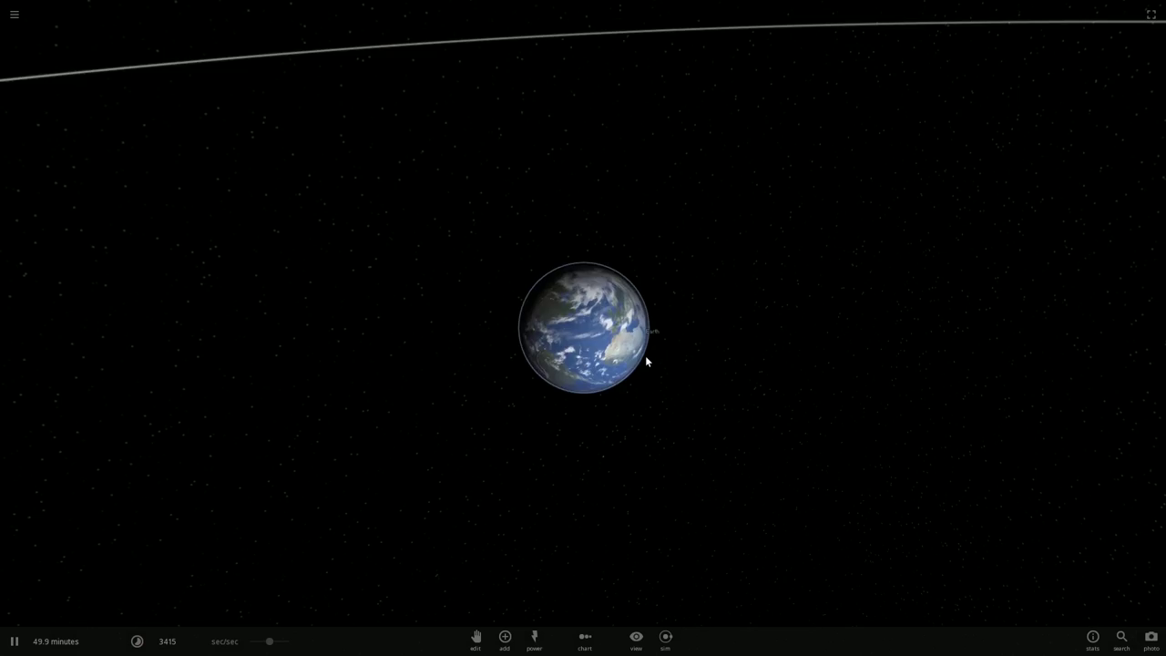
left_click(137, 641)
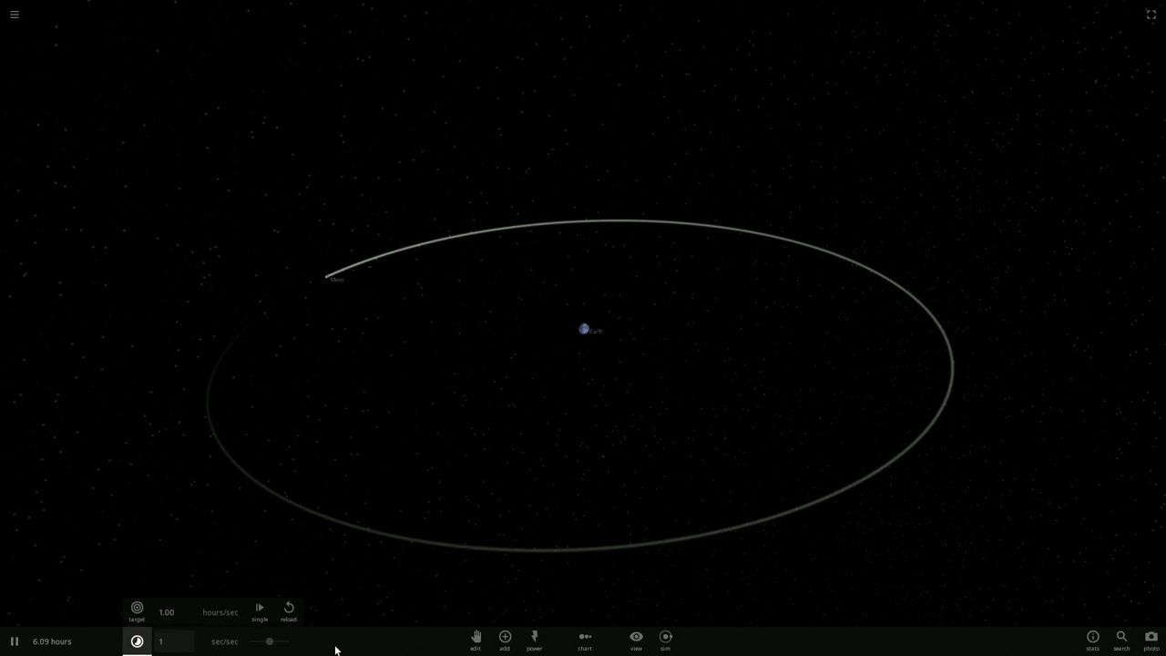
left_click(138, 642)
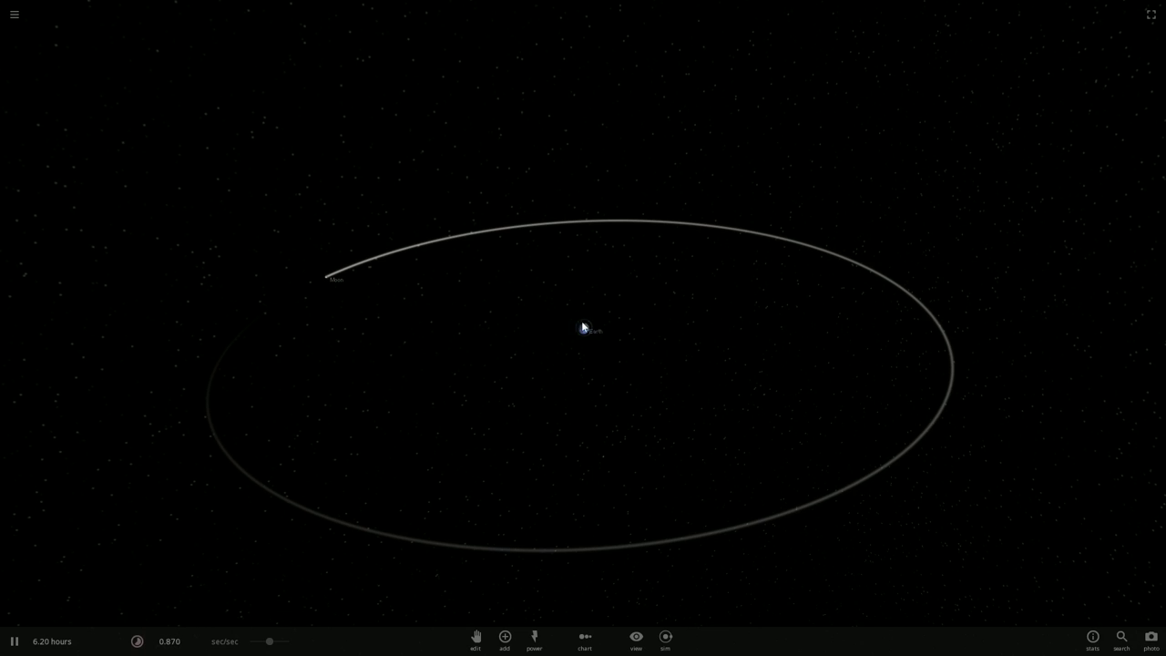
Step: Activate the Pulse power with the Ring shape and emit repeated 1000-particle lightspeed pulses from Earth toward the Moon's orbit
left_click(539, 641)
left_click(534, 606)
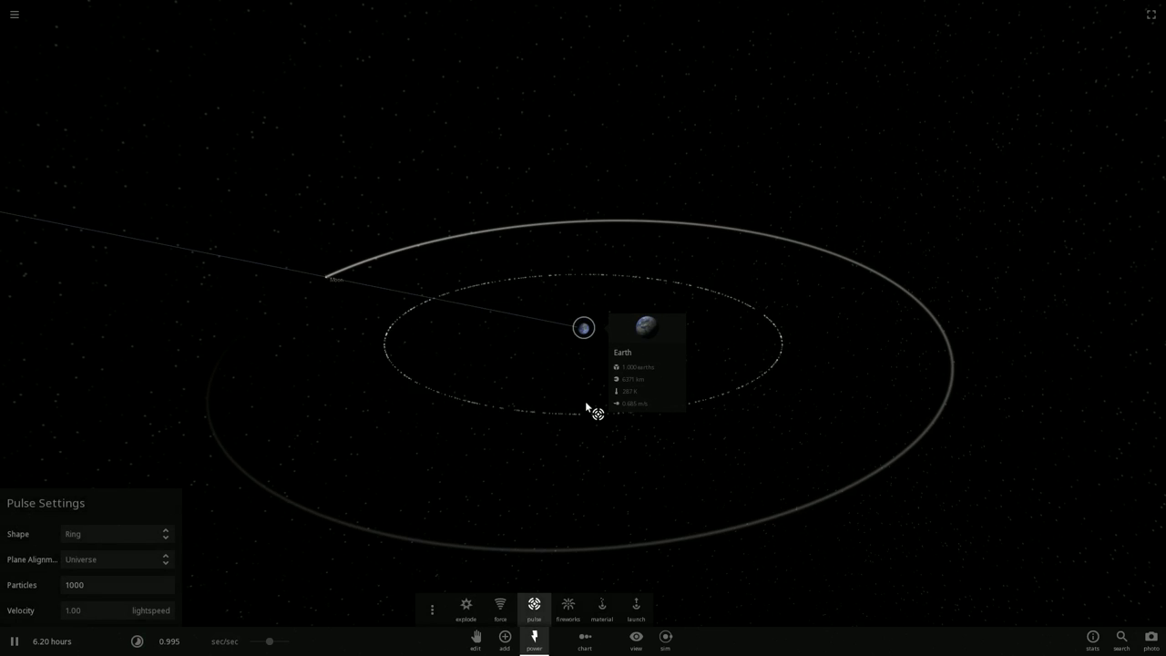
left_click(581, 323)
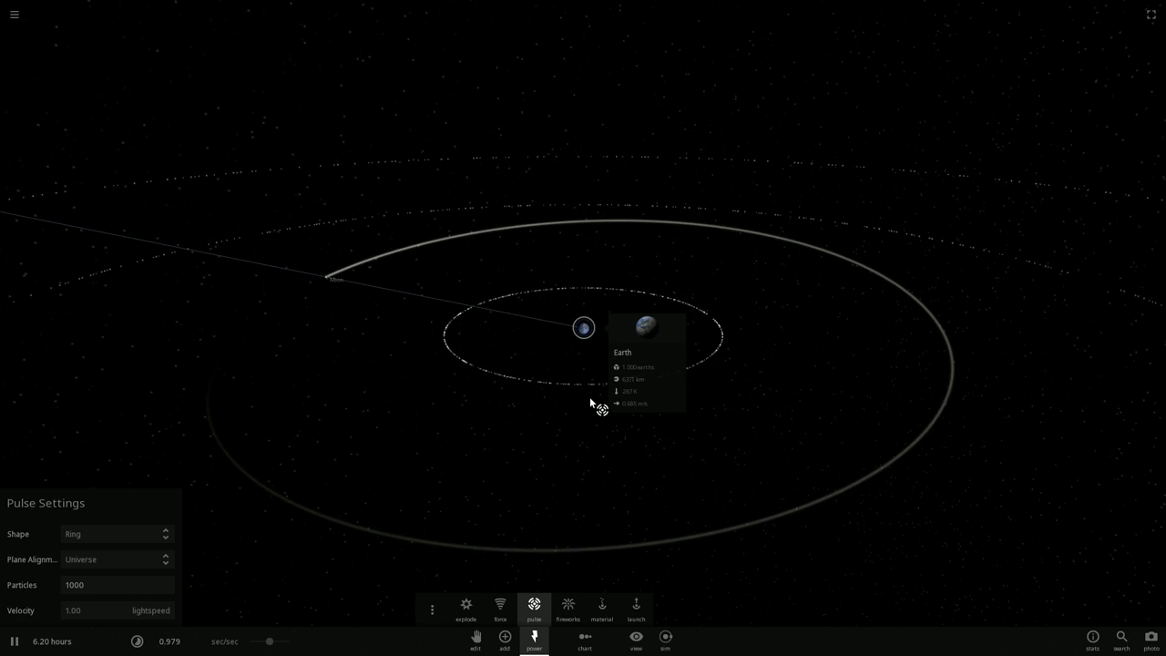
left_click(581, 327)
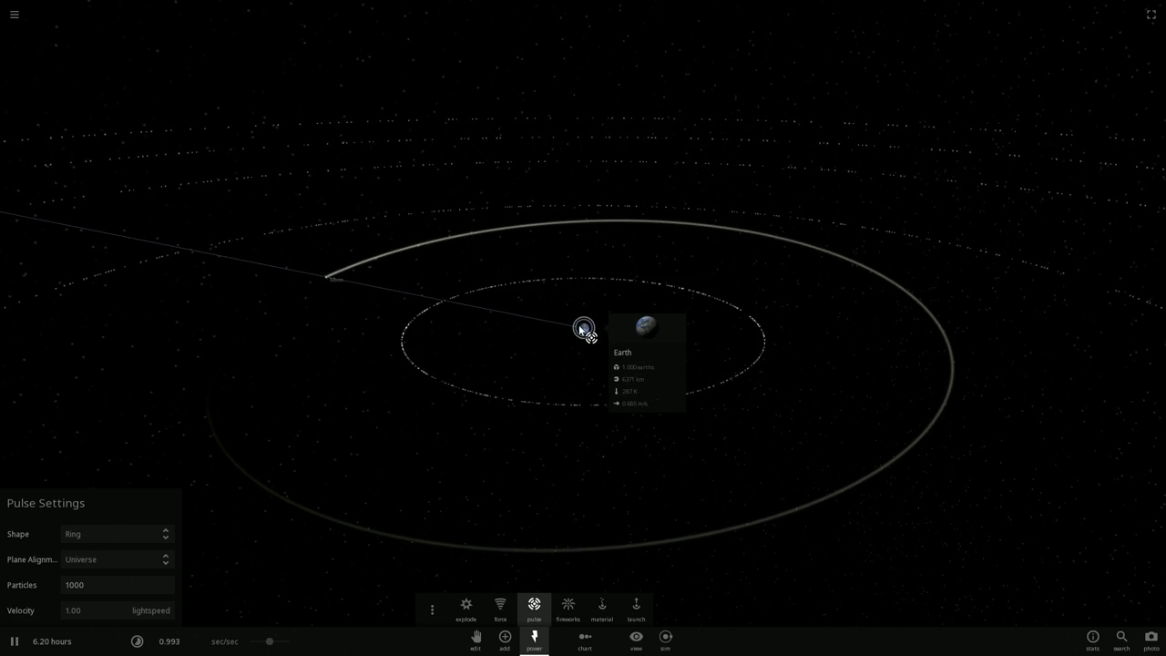
left_click(583, 330)
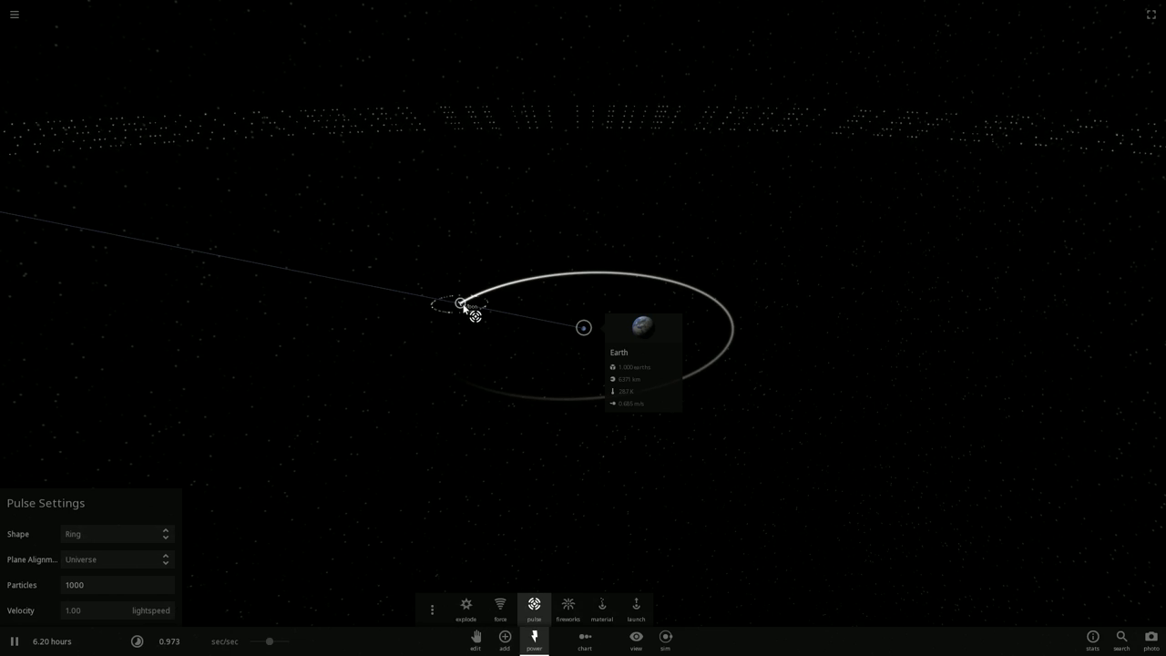
Step: Open the Saturn & Moons simulation from the planets category and slow its speed to 1 sec/sec
left_click(14, 14)
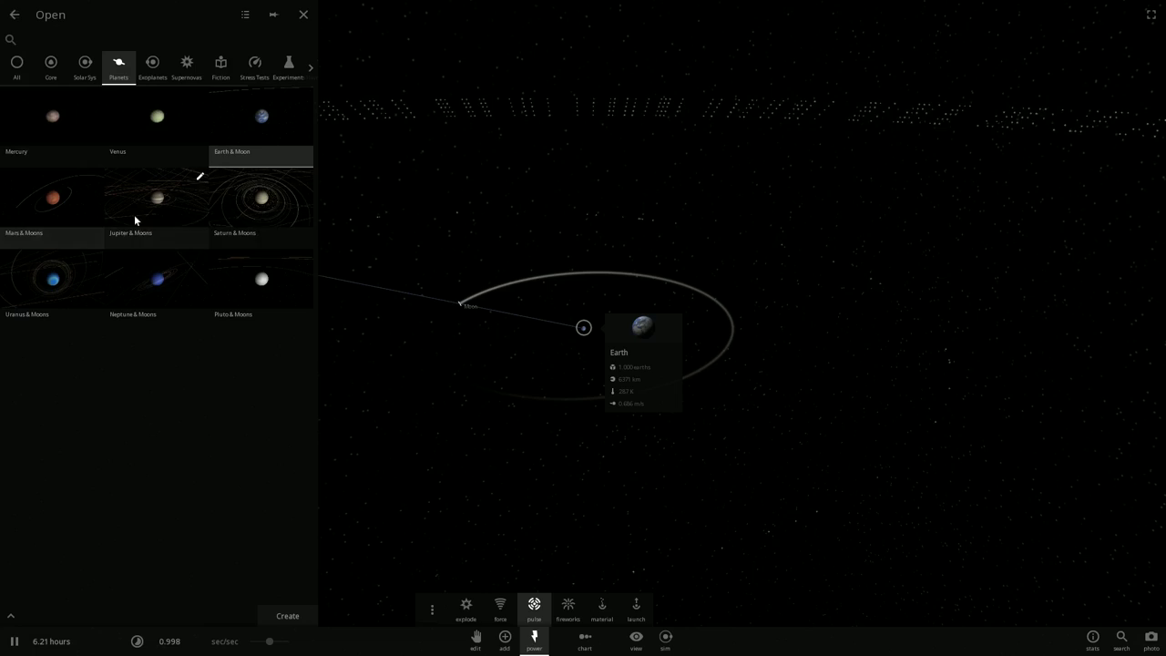
left_click(260, 203)
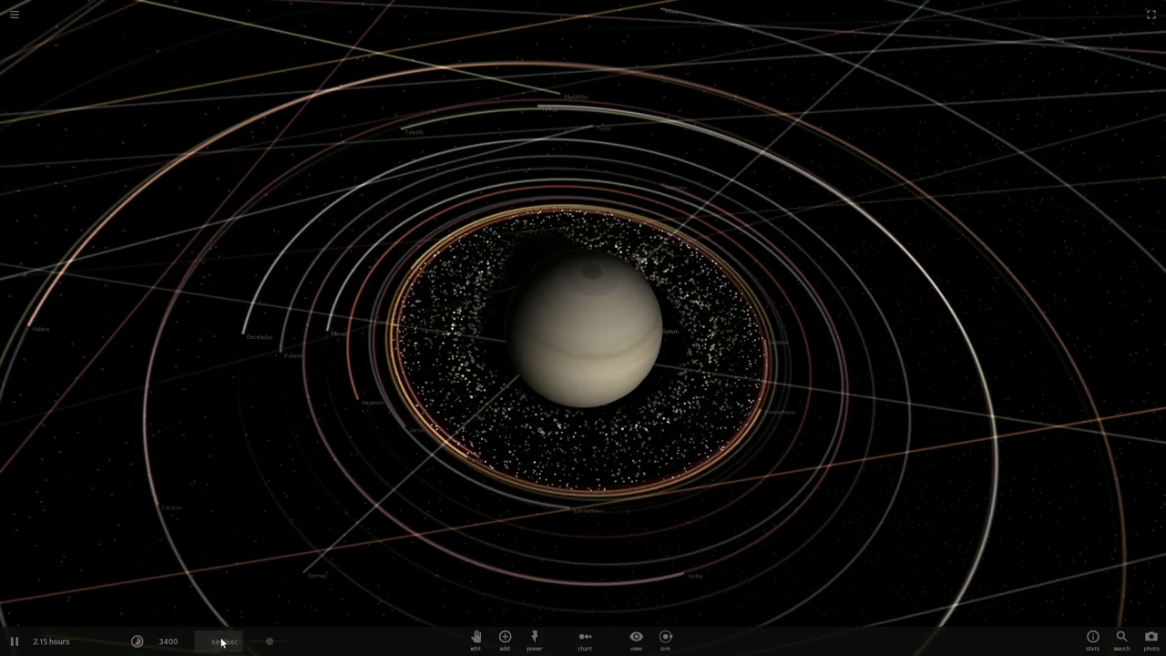
left_click(137, 641)
left_click(170, 640)
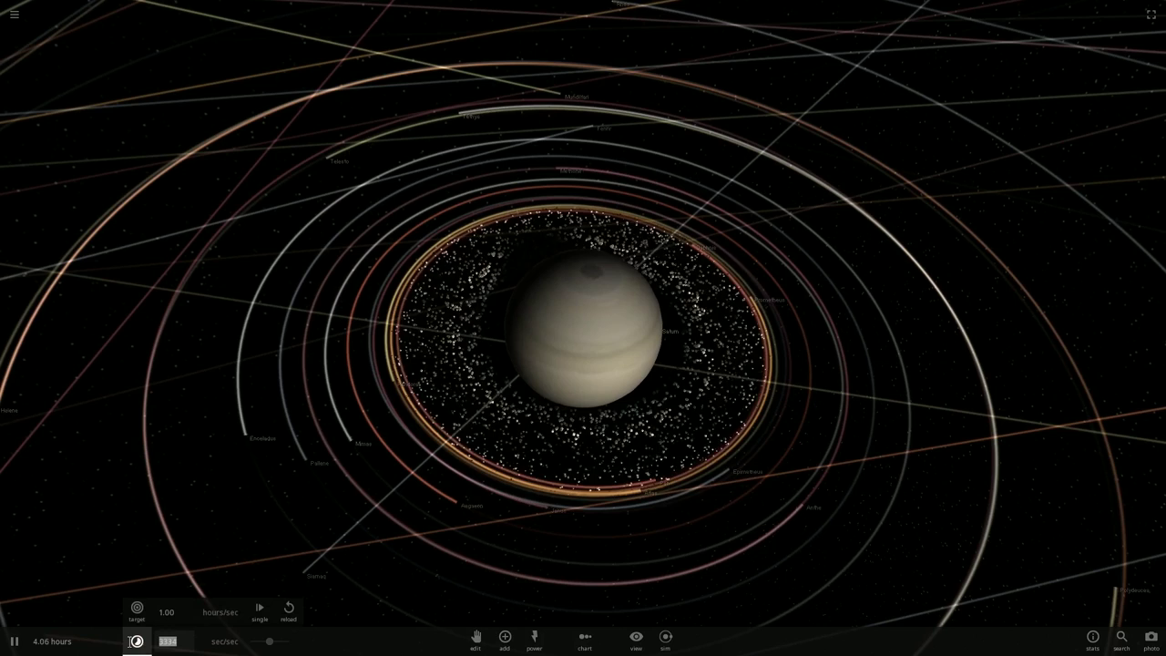
type("11")
key("Return")
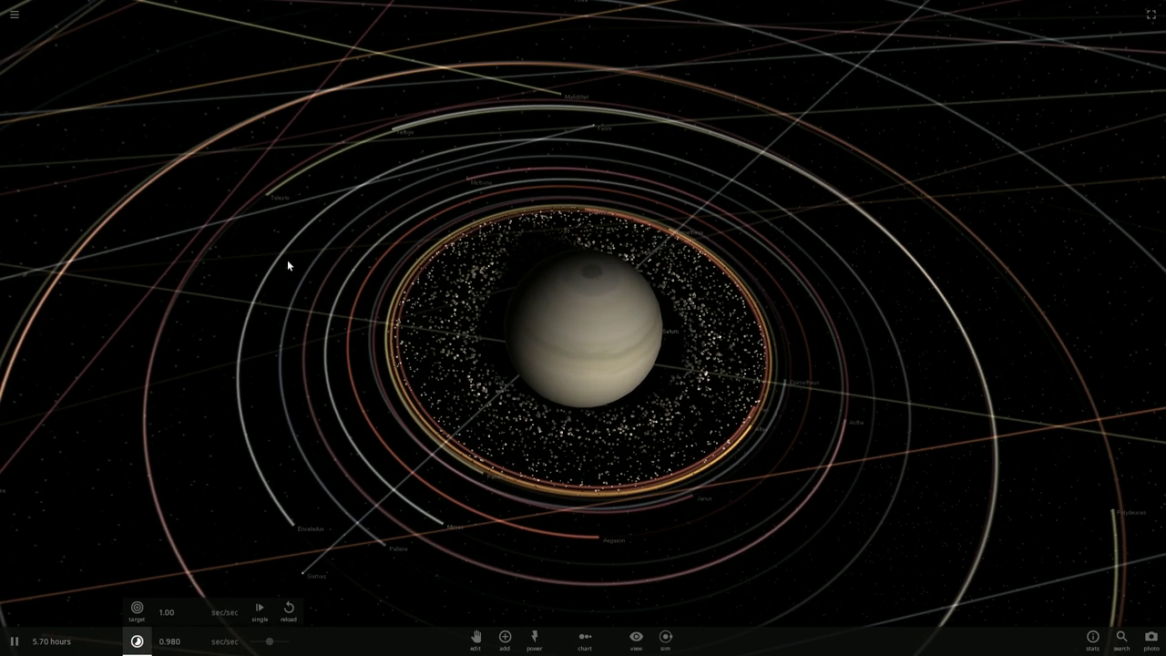
Step: Emit a 1000-particle lightspeed Ring pulse at Saturn and follow its spread past the moons' orbits
scroll(373, 465, "down", 5)
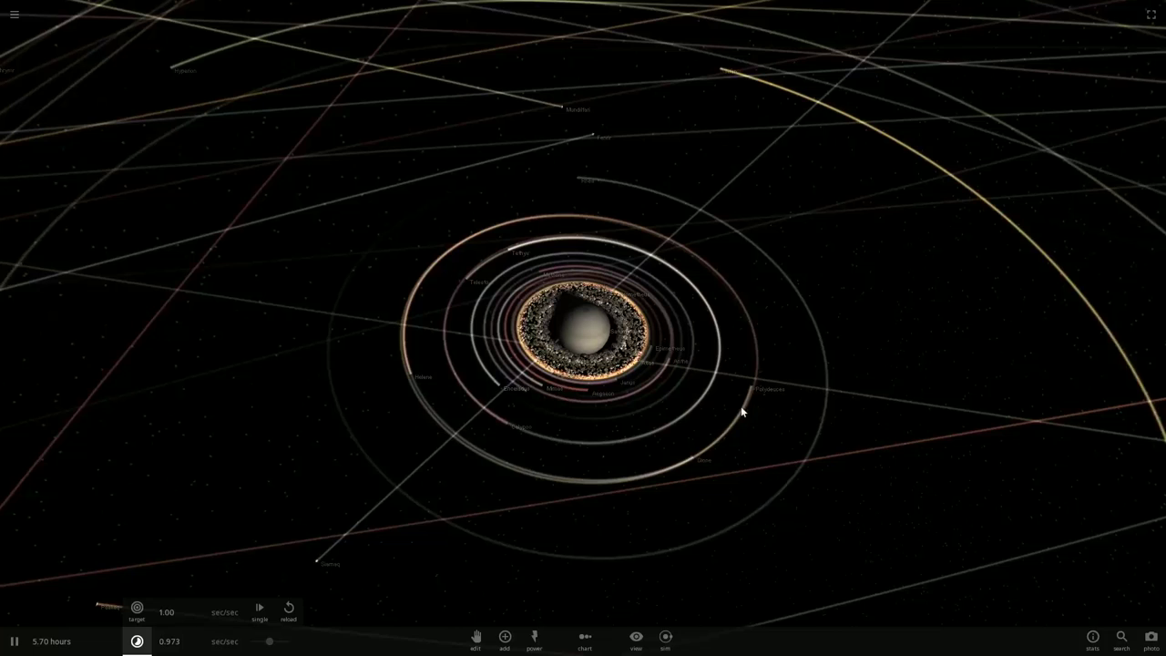
left_click(534, 637)
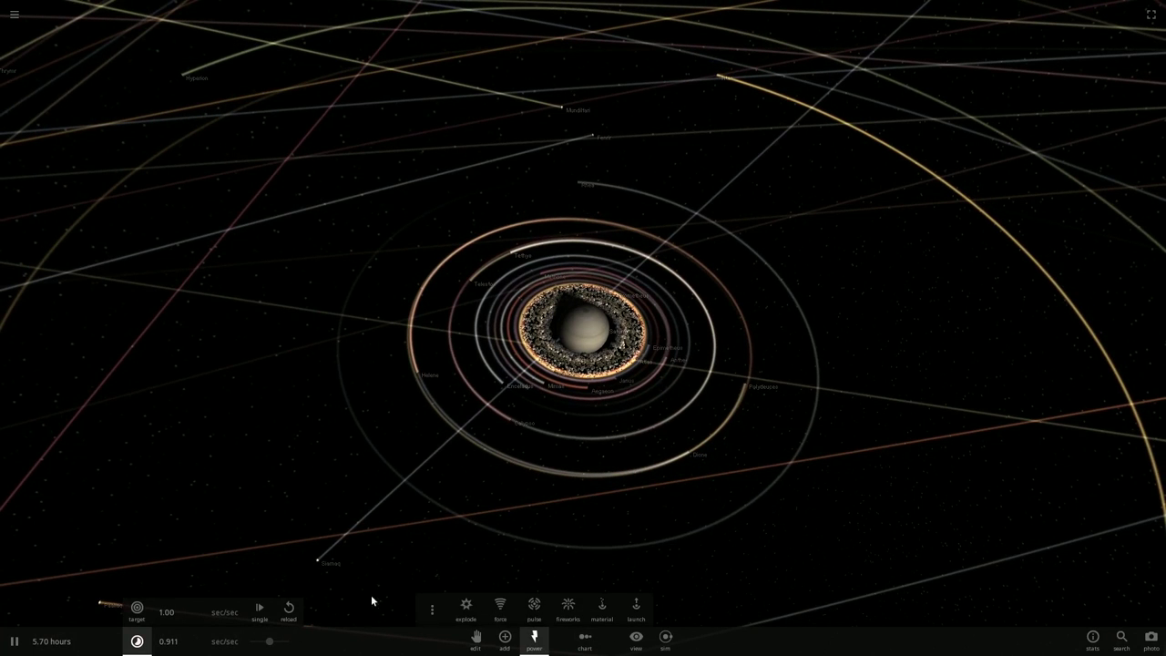
left_click(533, 604)
left_click(579, 331)
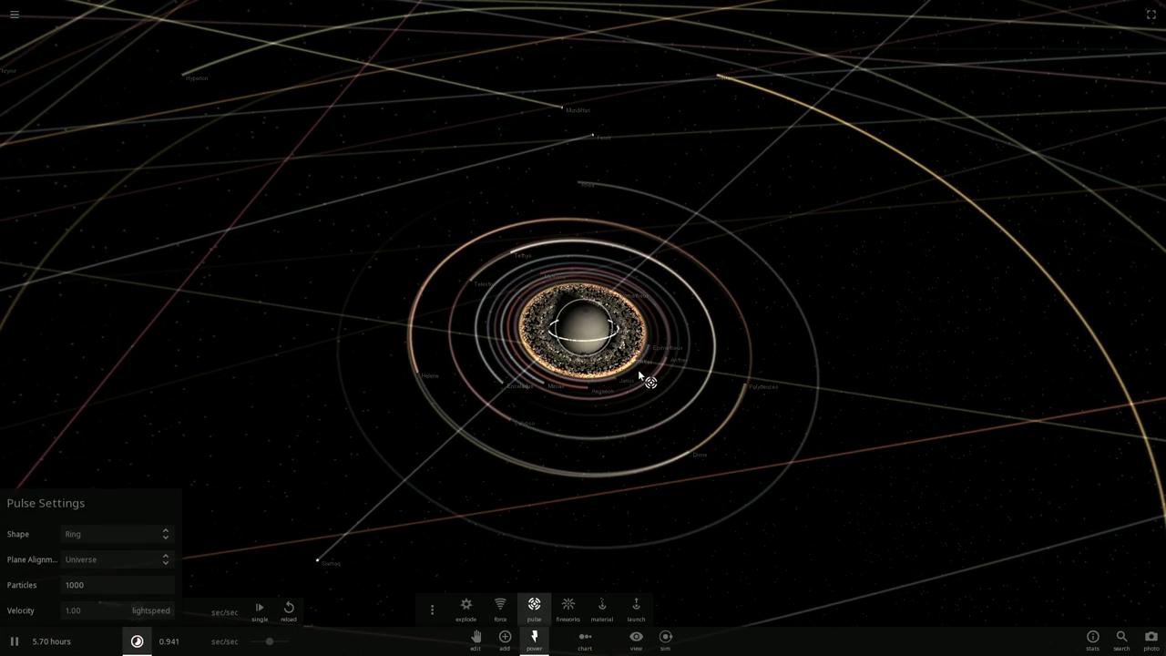
scroll(568, 421, "down", 3)
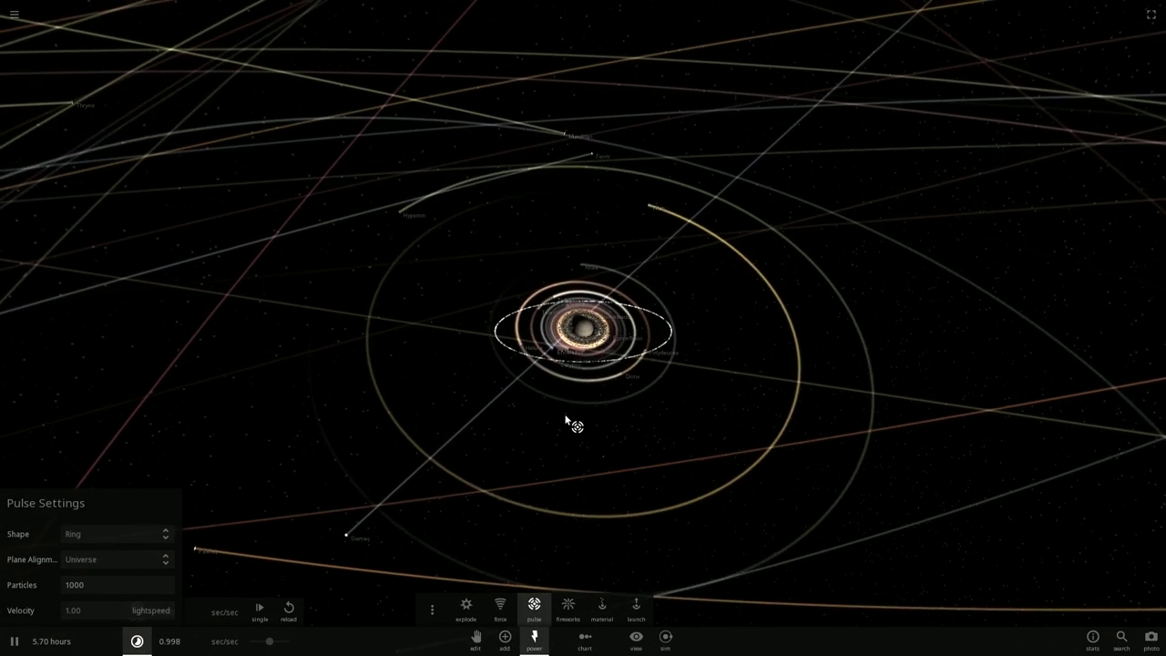
scroll(567, 422, "down", 3)
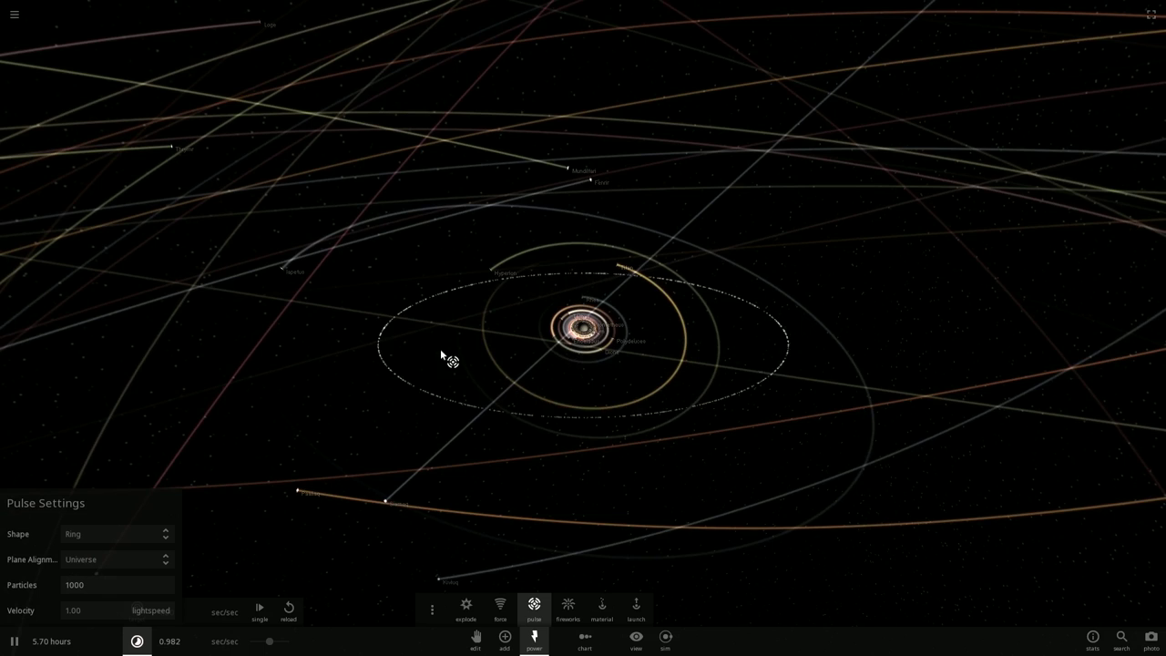
scroll(348, 342, "up", 2)
scroll(352, 341, "down", 2)
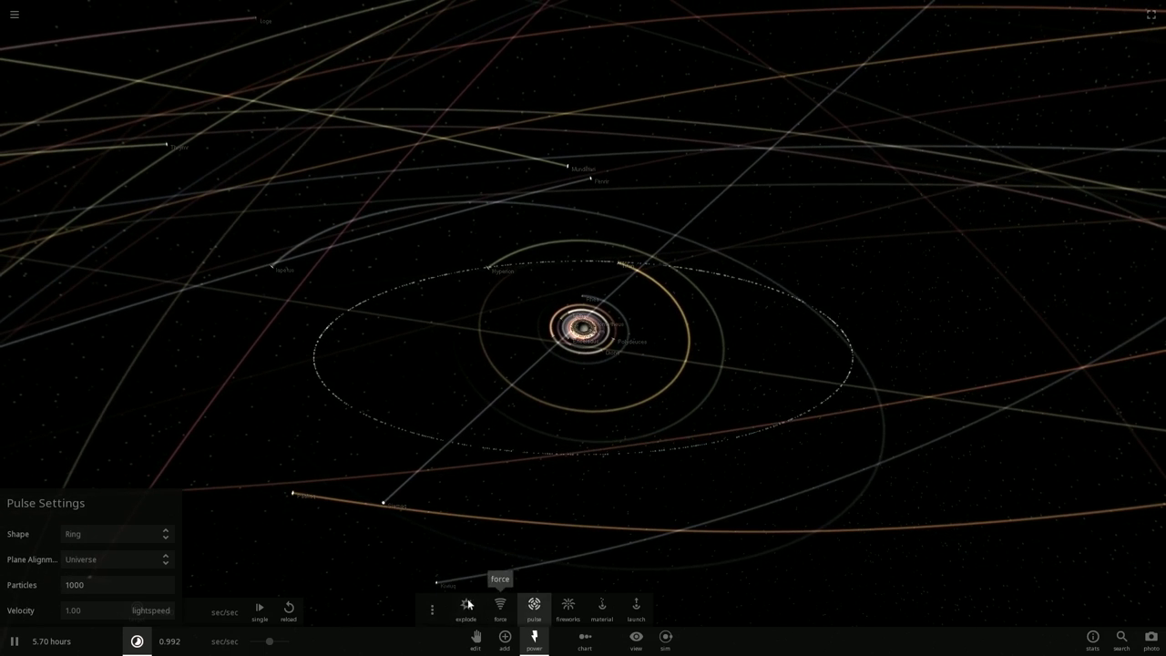
Step: Change the pulse shape to Sphere and emit a 1000-particle pulse at Saturn, following its spread through the moon system
left_click(161, 533)
left_click(128, 557)
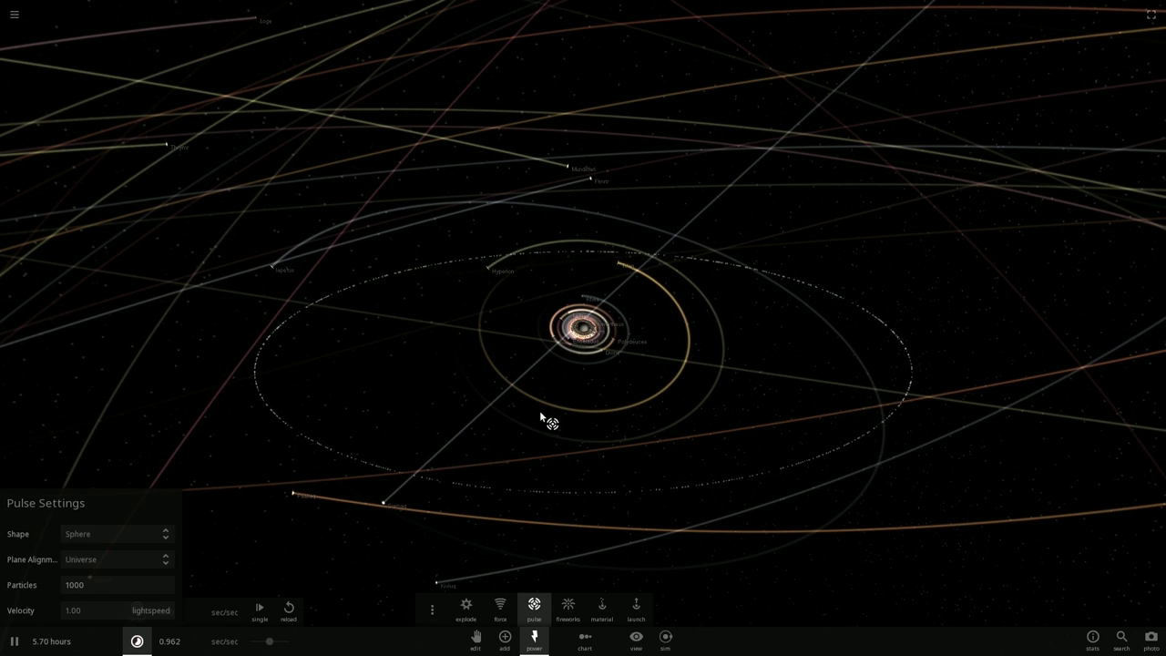
left_click(588, 332)
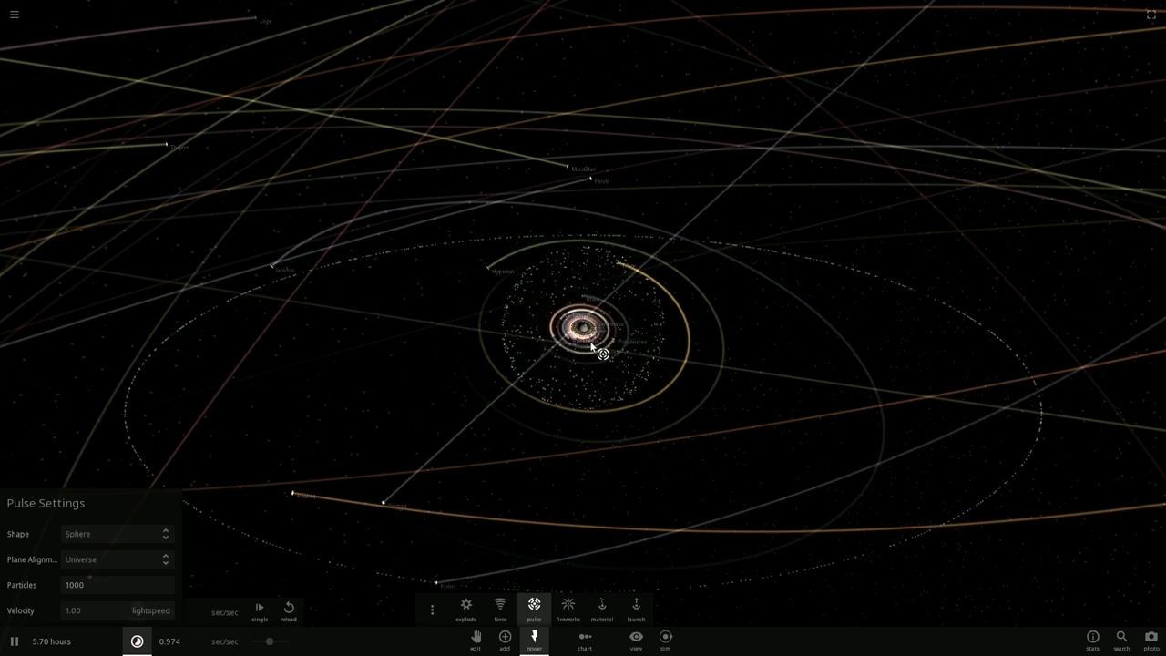
scroll(587, 353, "down", 6)
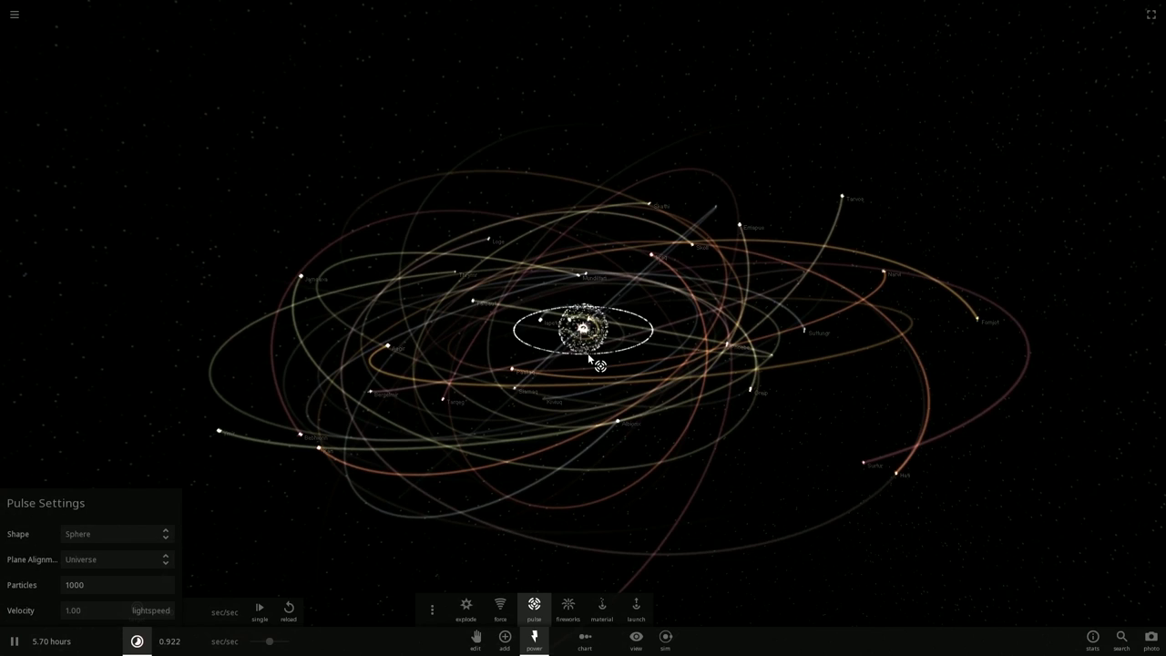
Step: Open the Solar System simulation from the solar system category and slow its speed to 10 sec/sec
left_click(14, 14)
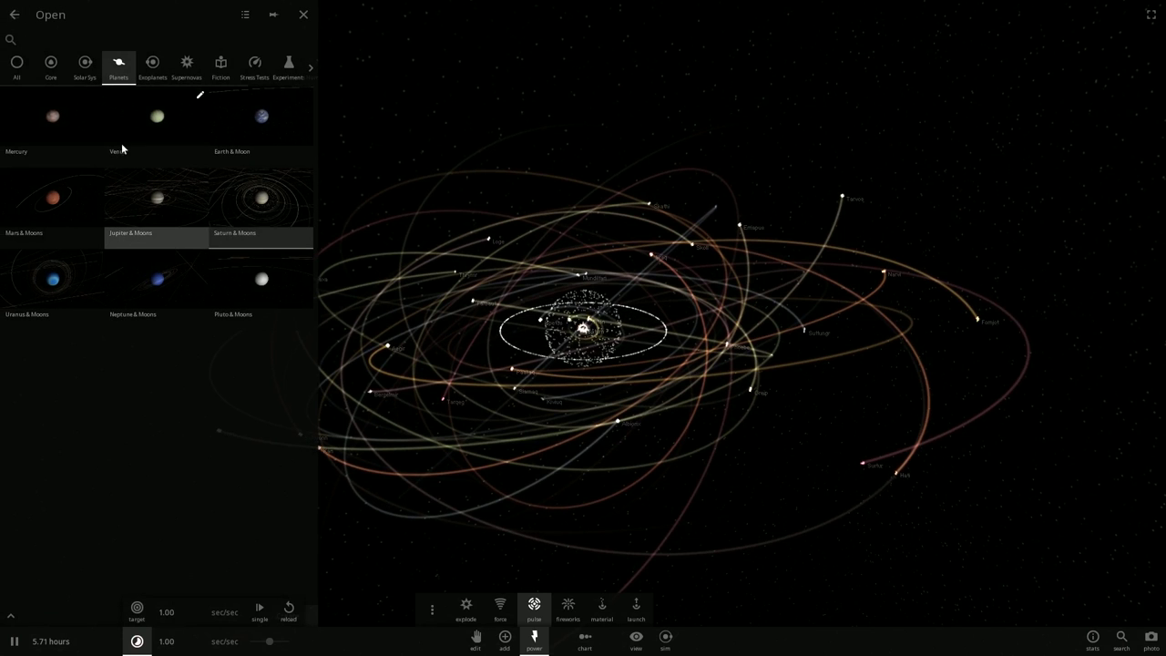
left_click(84, 64)
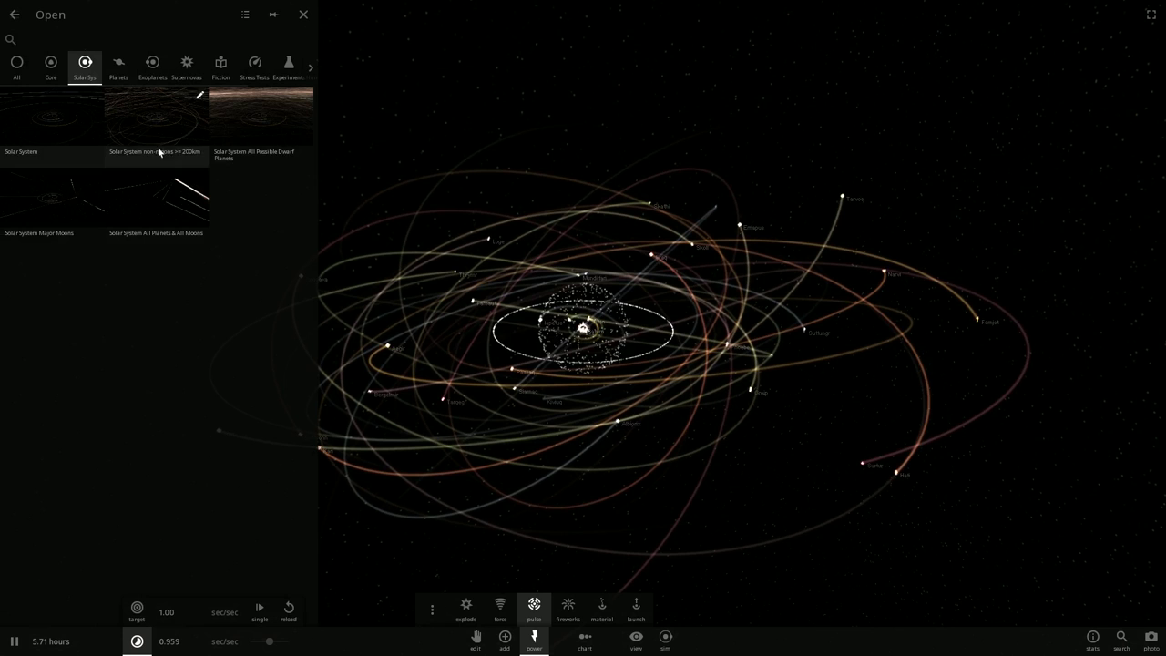
left_click(57, 132)
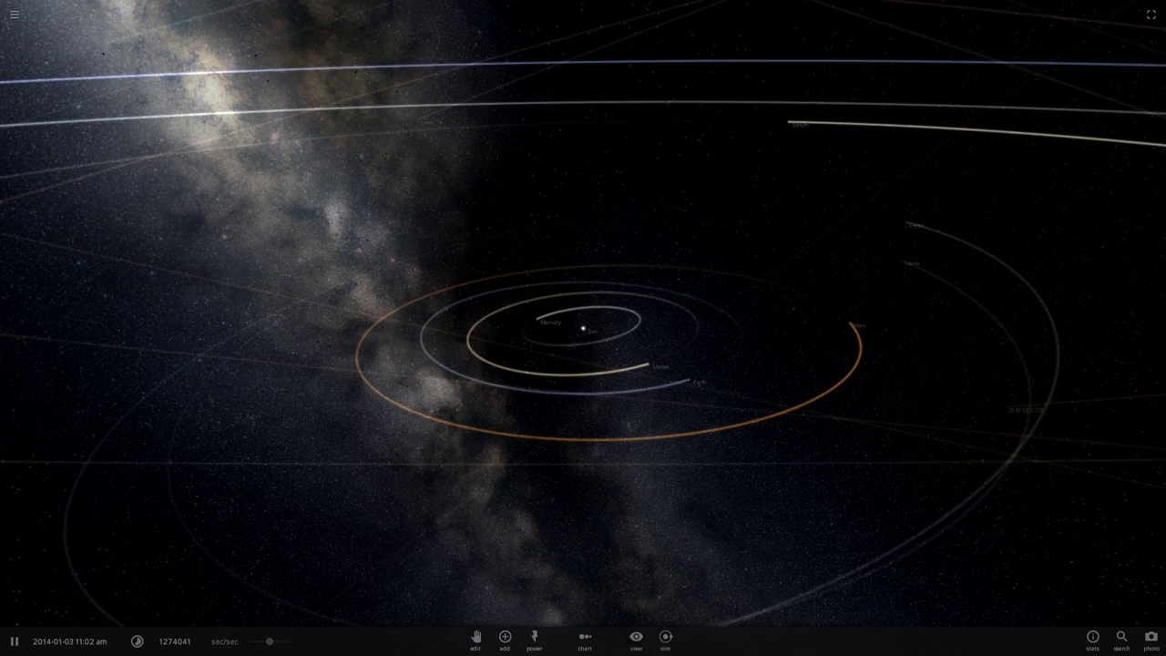
left_click(226, 642)
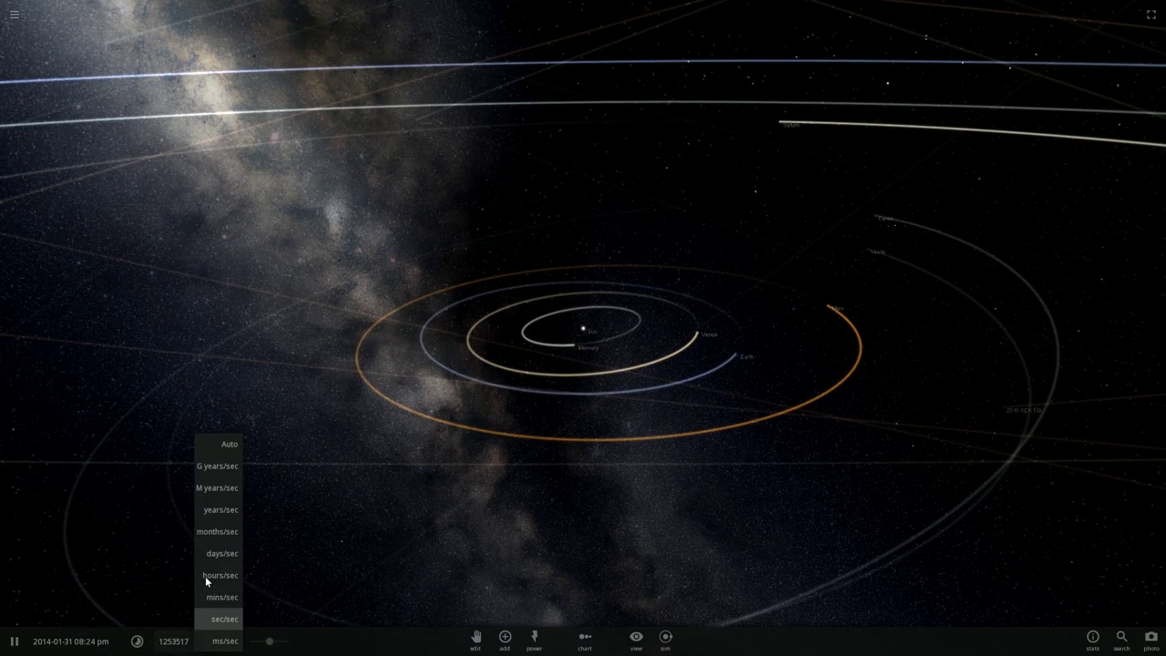
left_click(173, 641)
left_click(137, 641)
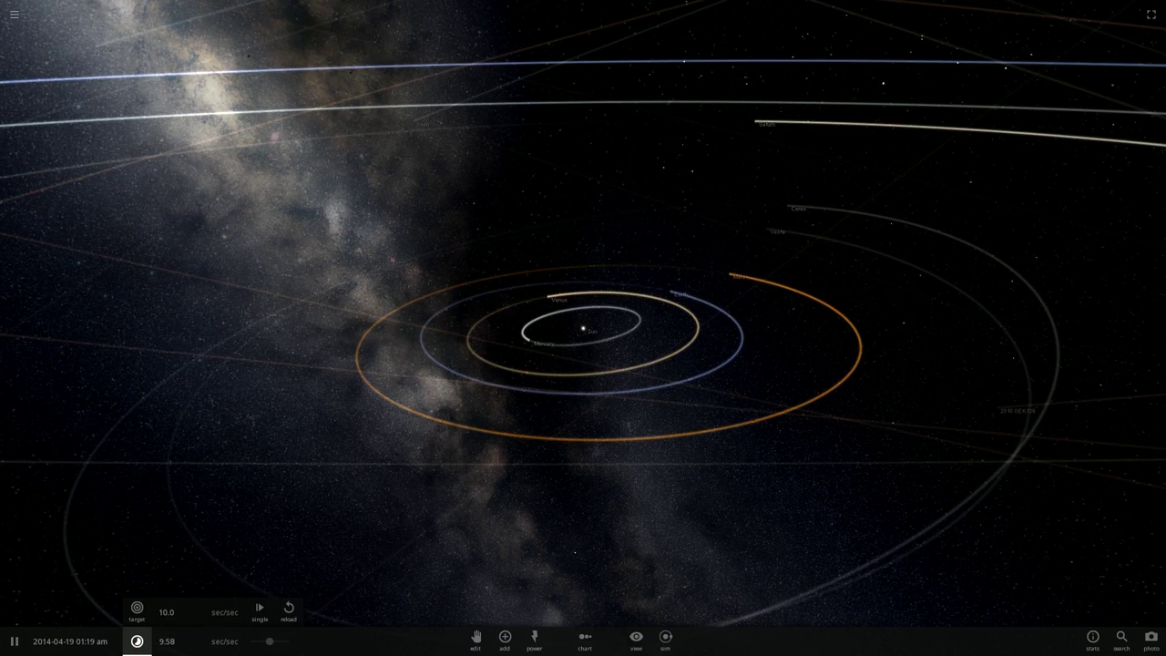
Step: Select Earth in the inner solar system and centre the view on it
scroll(652, 296, "up", 3)
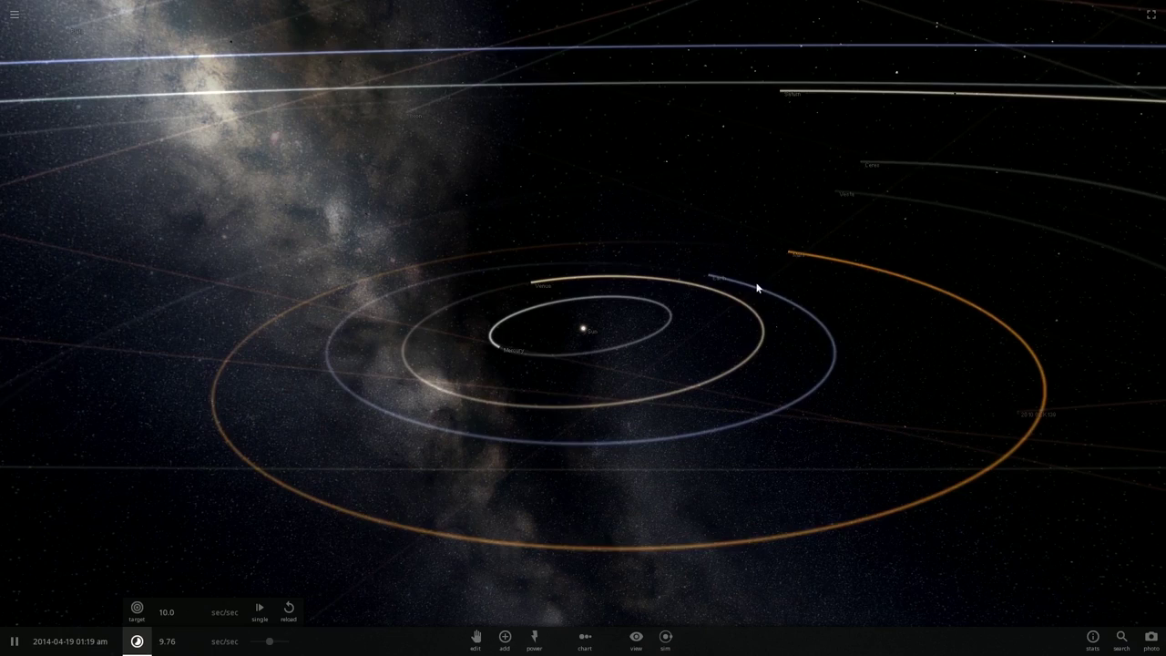
left_click(711, 276)
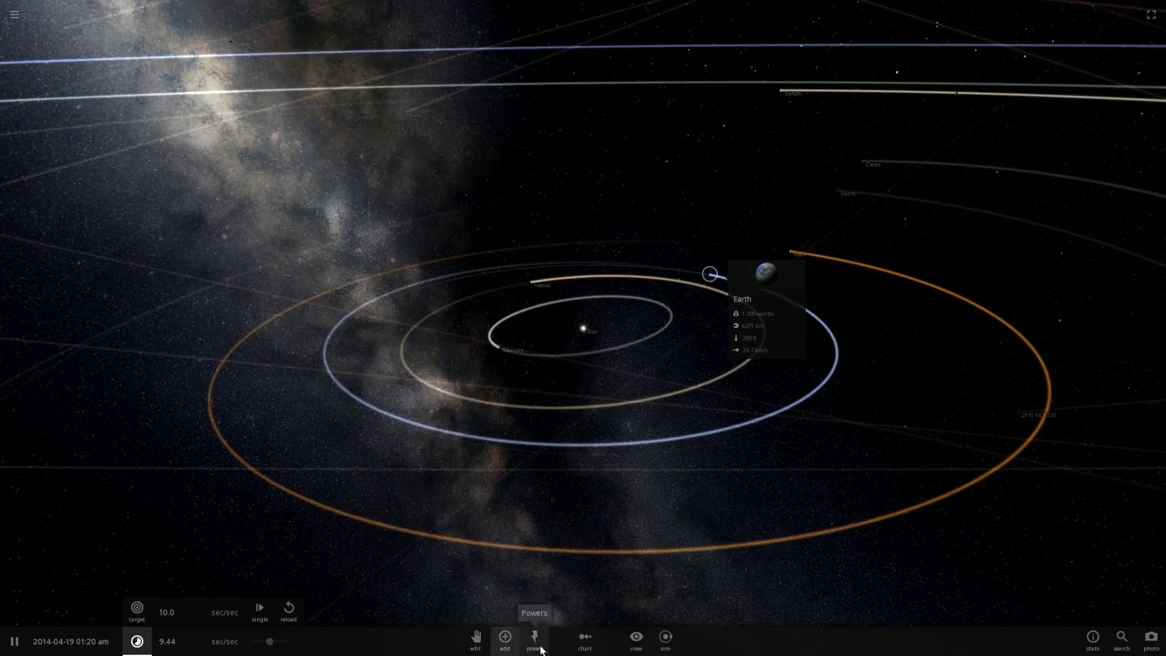
left_click_drag(630, 371, 712, 365)
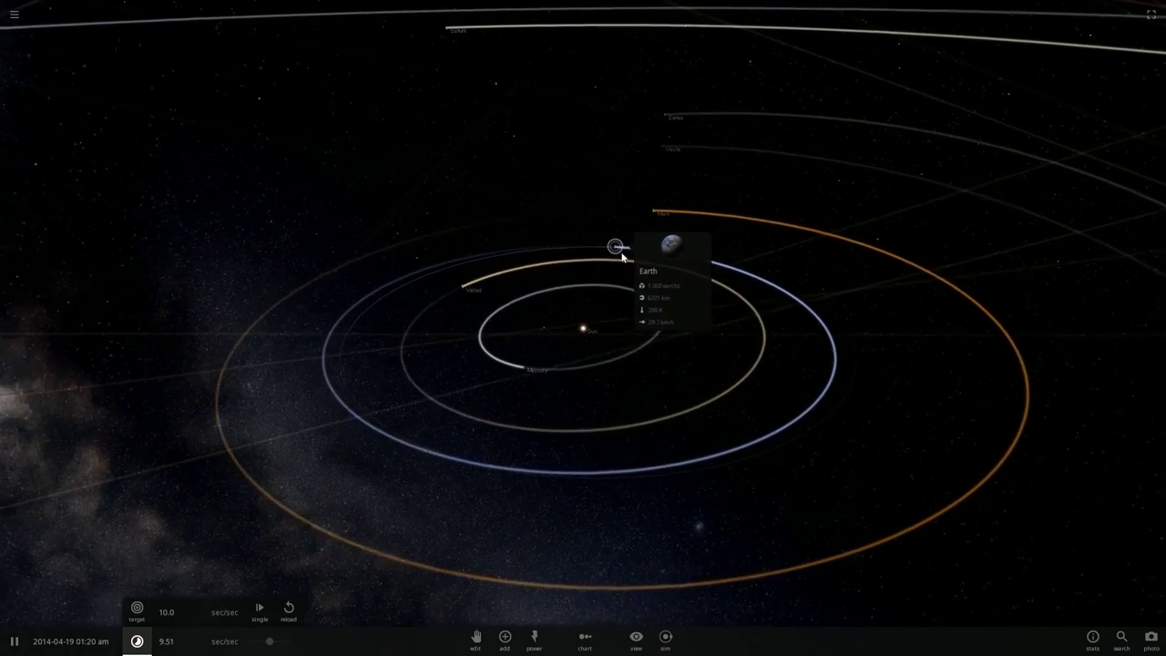
double_click(613, 246)
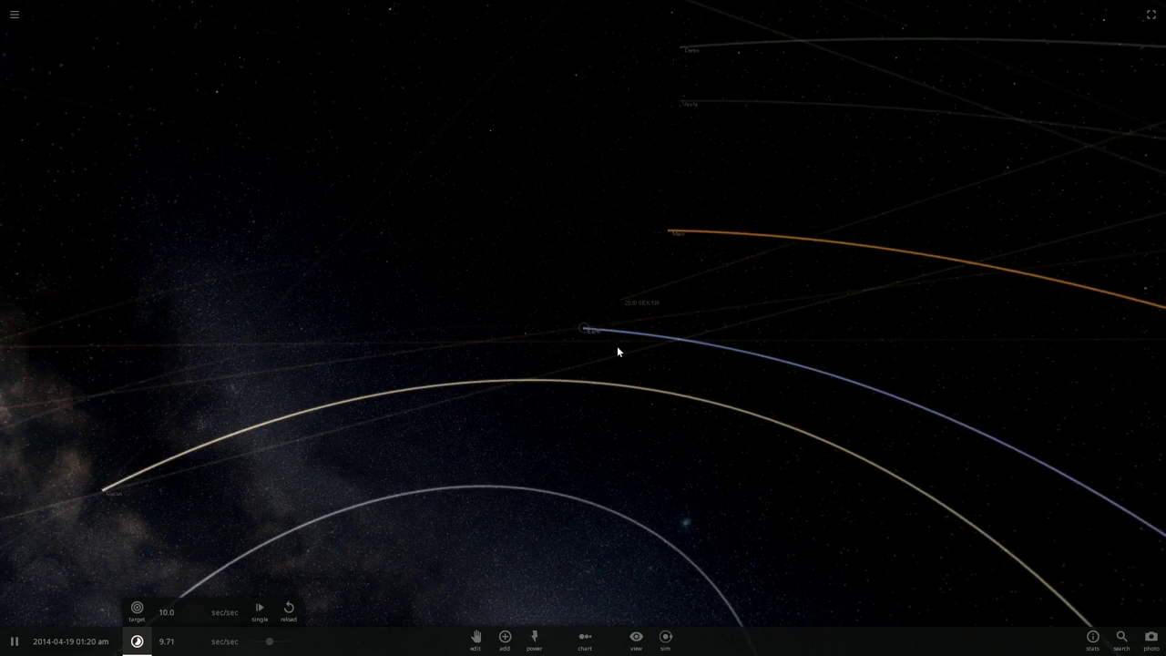
Step: Emit a 1000-particle lightspeed Ring pulse at Earth with the Pulse power and follow its spread toward the orbits of Venus and Mars
left_click(544, 649)
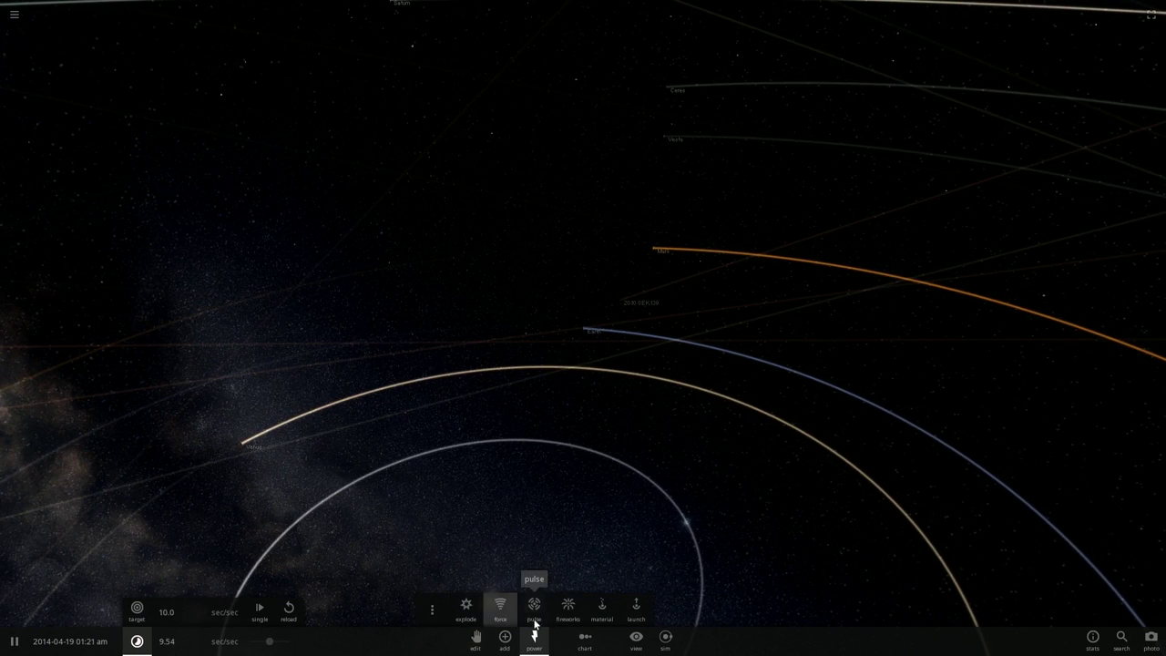
left_click(536, 607)
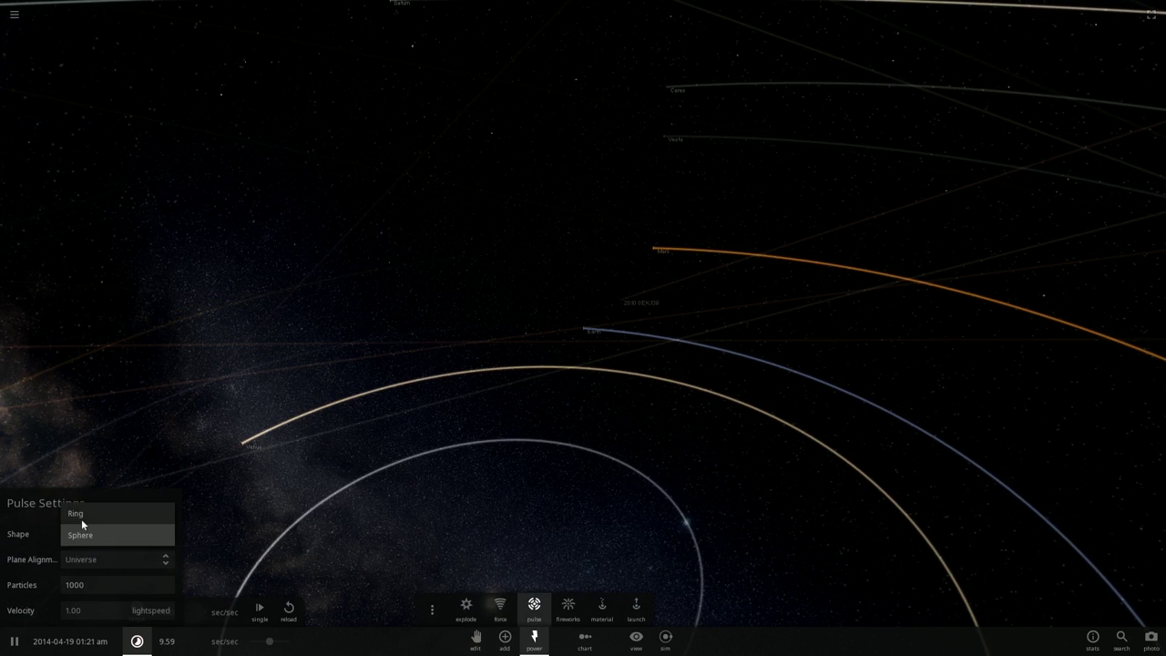
left_click(78, 515)
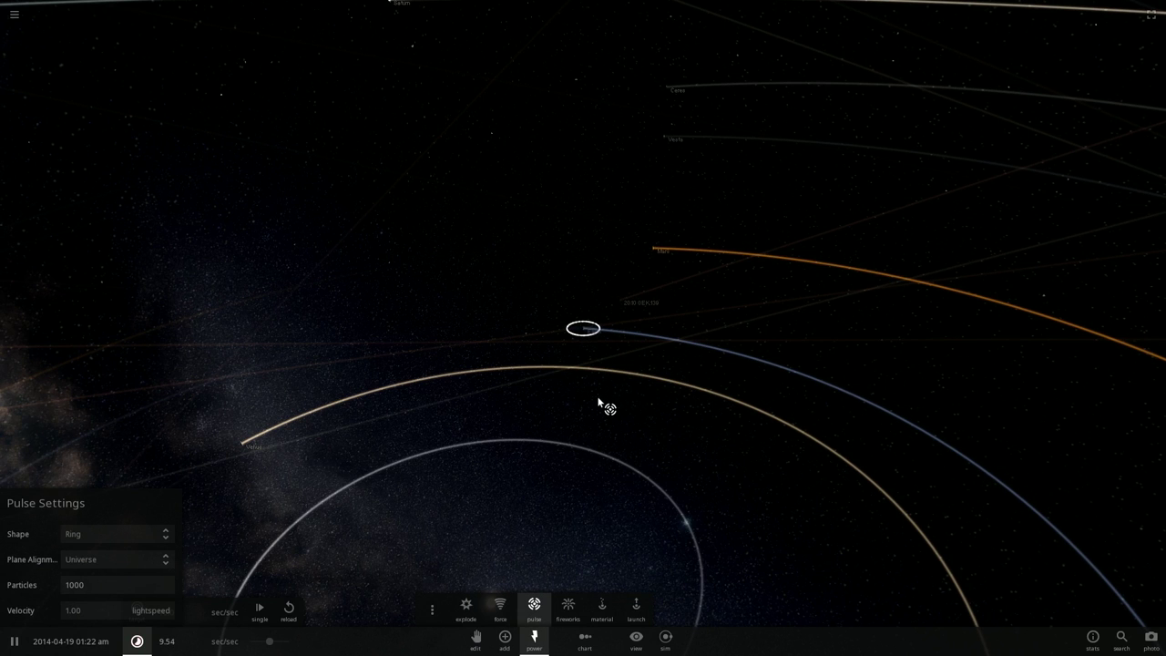
scroll(771, 310, "up", 3)
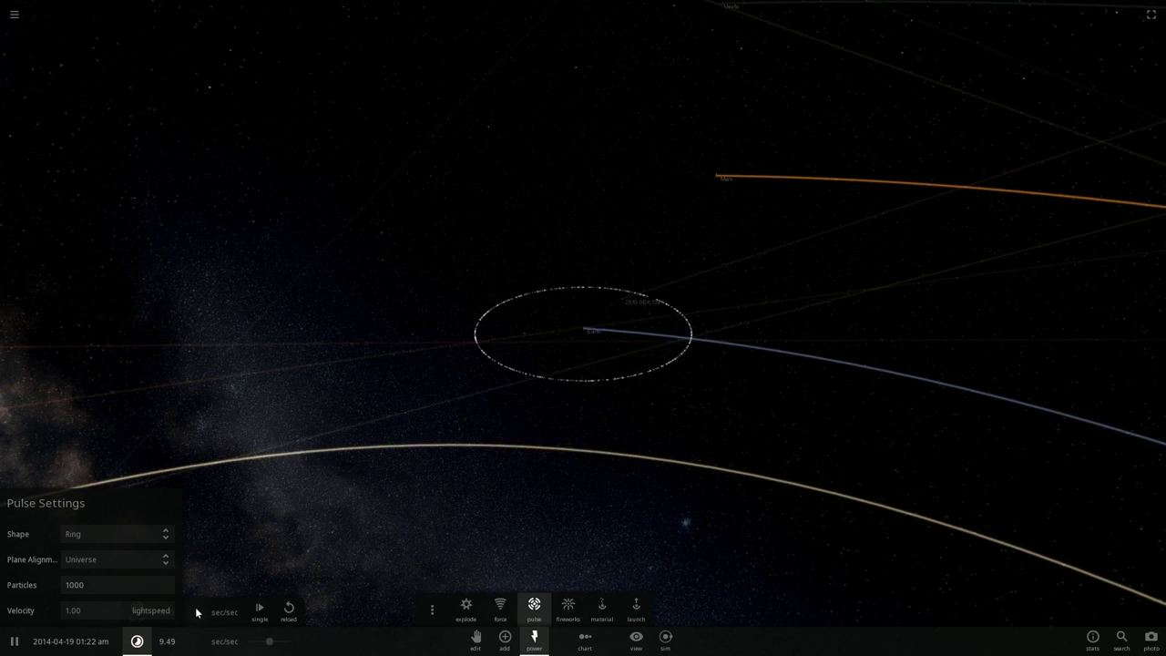
key("Escape")
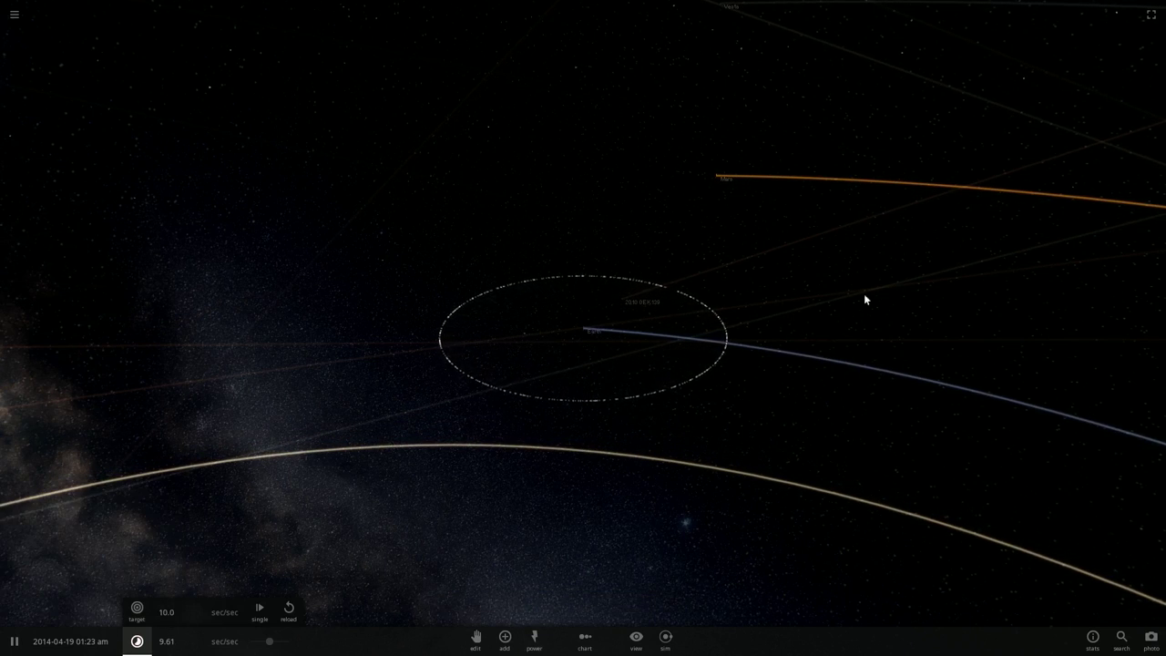
left_click_drag(863, 294, 580, 245)
scroll(892, 468, "down", 4)
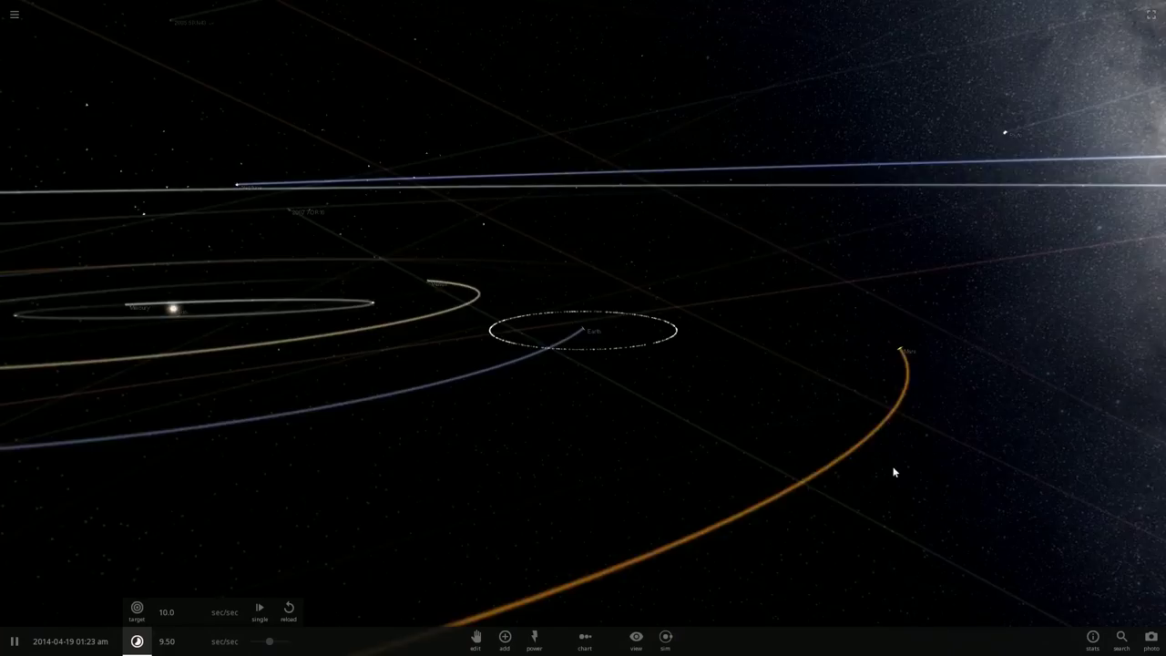
scroll(836, 377, "up", 2)
left_click_drag(837, 383, 627, 441)
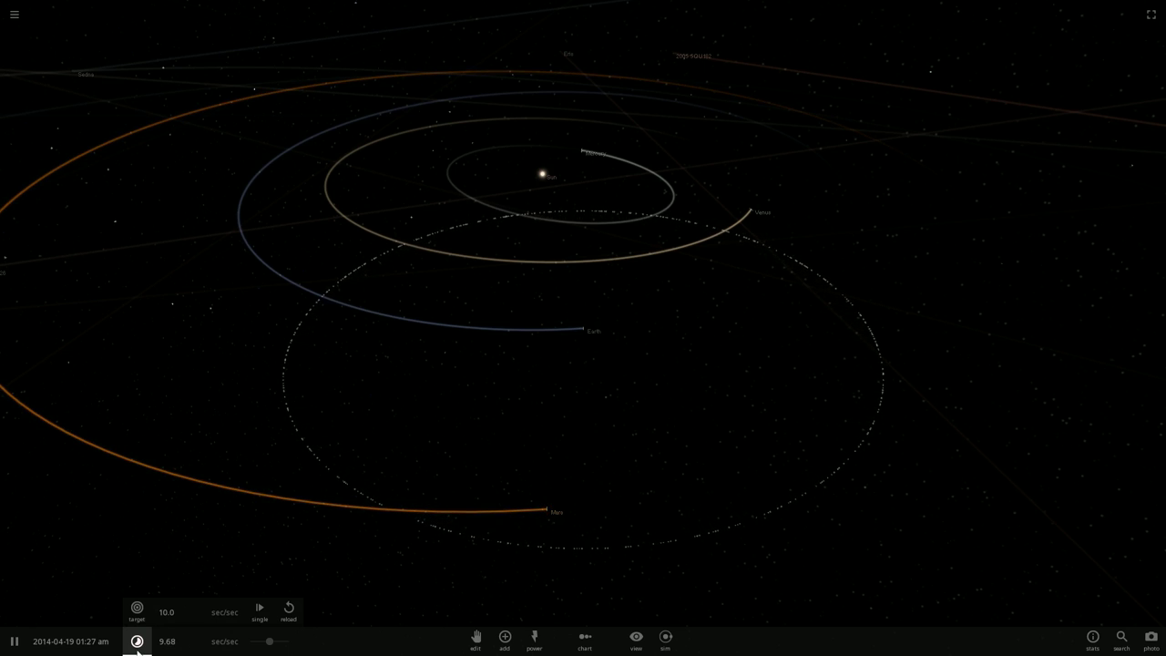
Step: Pause the simulation, set its speed to 1 hours/sec and resume it to follow the pulse outward
left_click(23, 645)
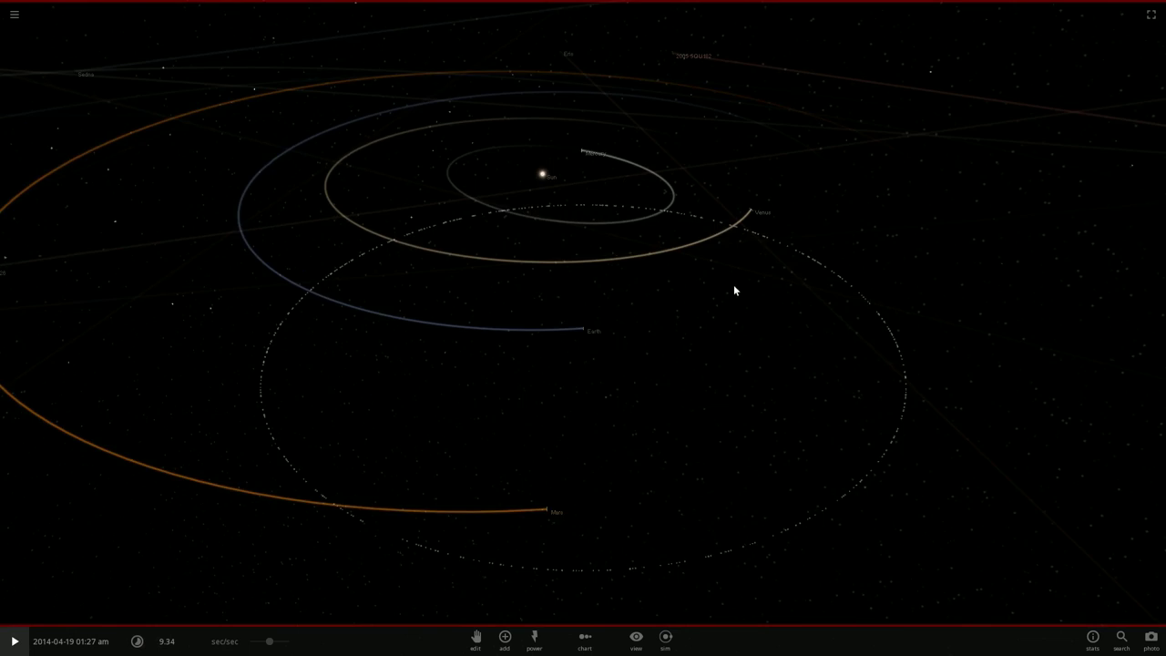
left_click_drag(734, 289, 582, 271)
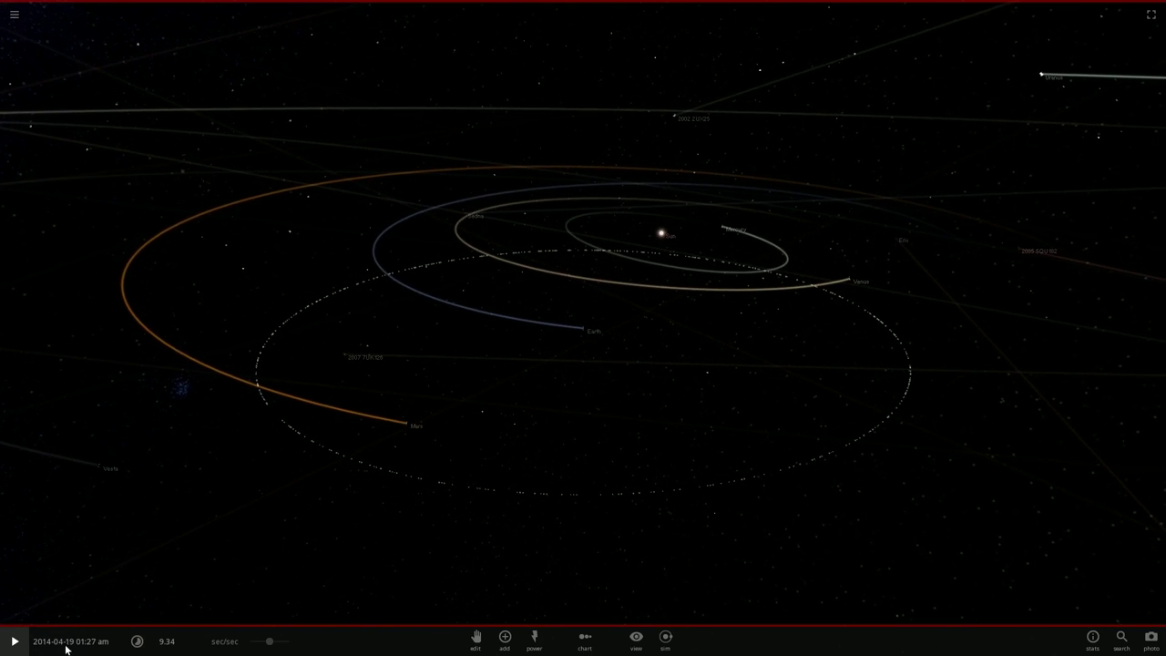
left_click(149, 645)
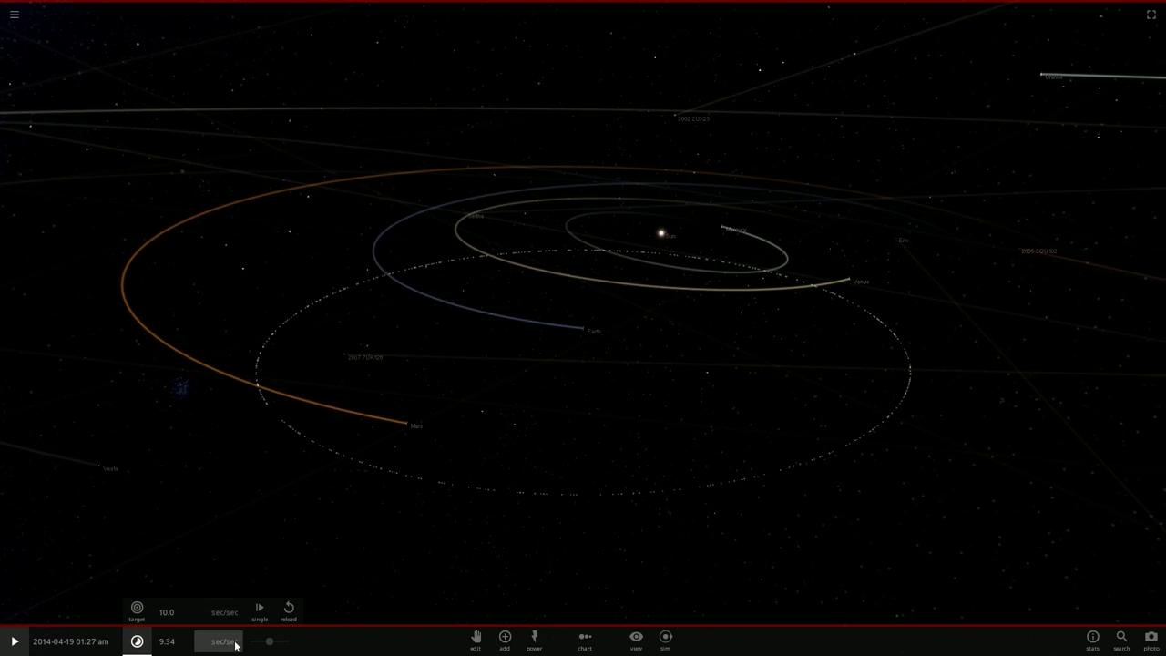
left_click(235, 645)
left_click(228, 578)
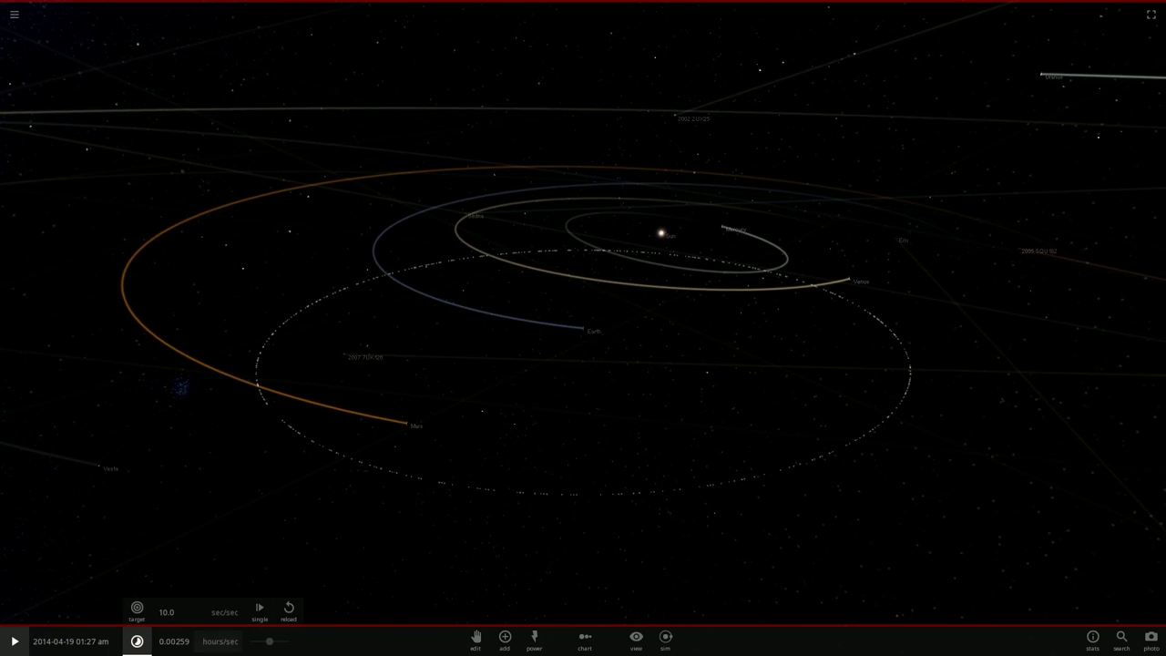
left_click(219, 642)
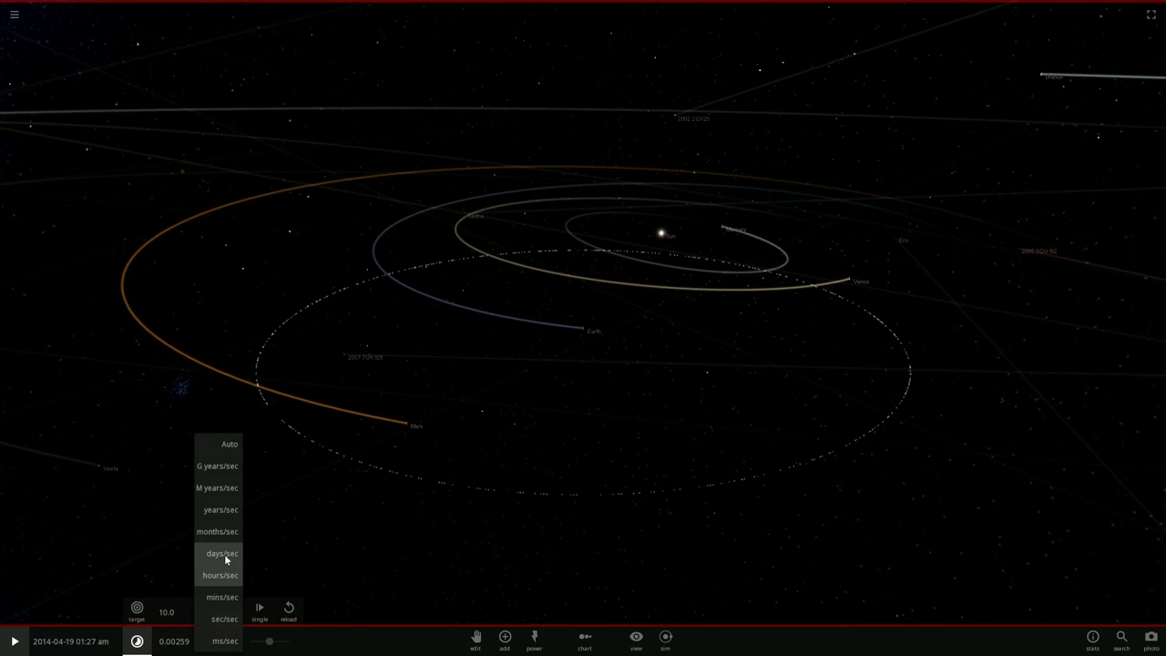
left_click(227, 558)
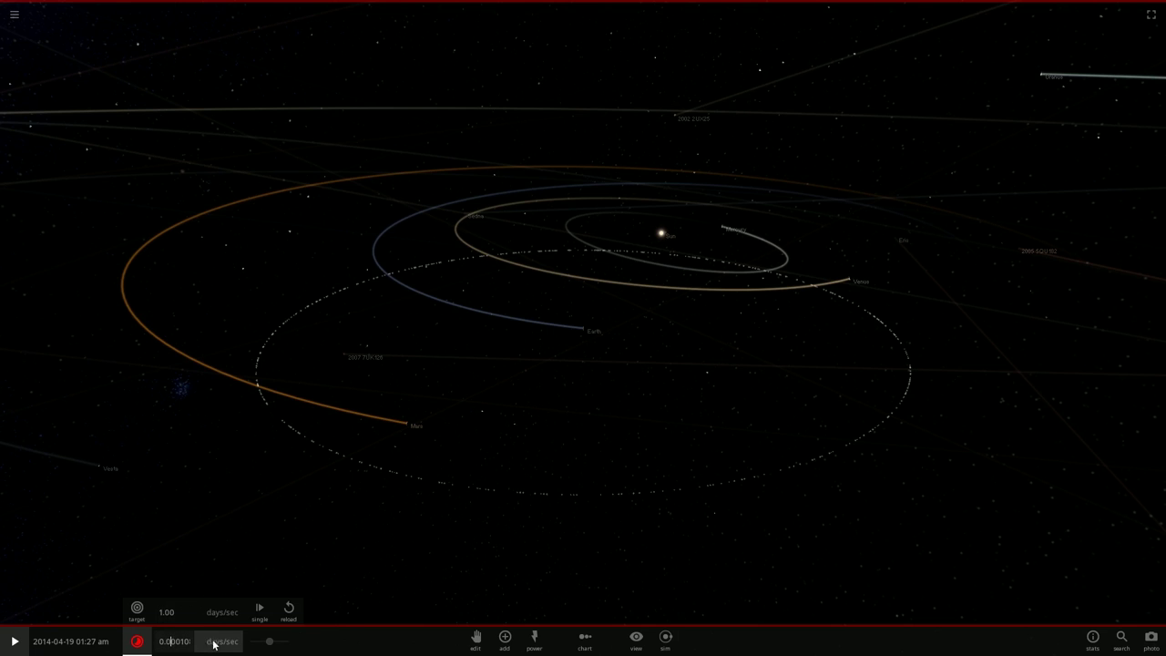
left_click(221, 575)
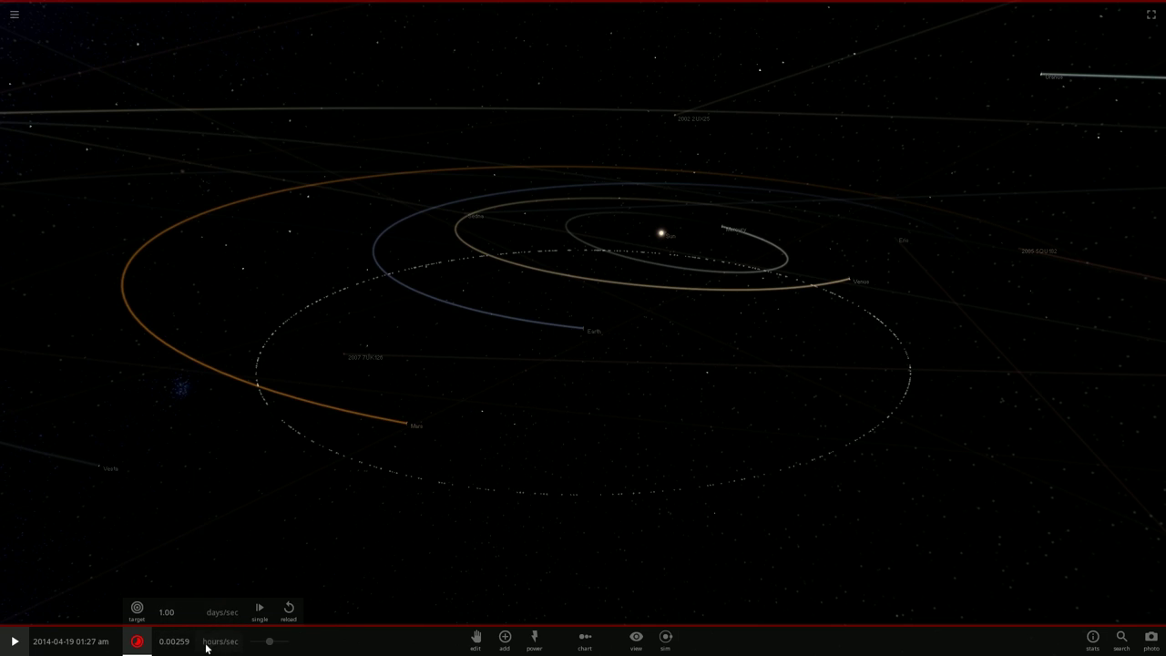
type("1")
left_click(15, 642)
scroll(440, 447, "down", 3)
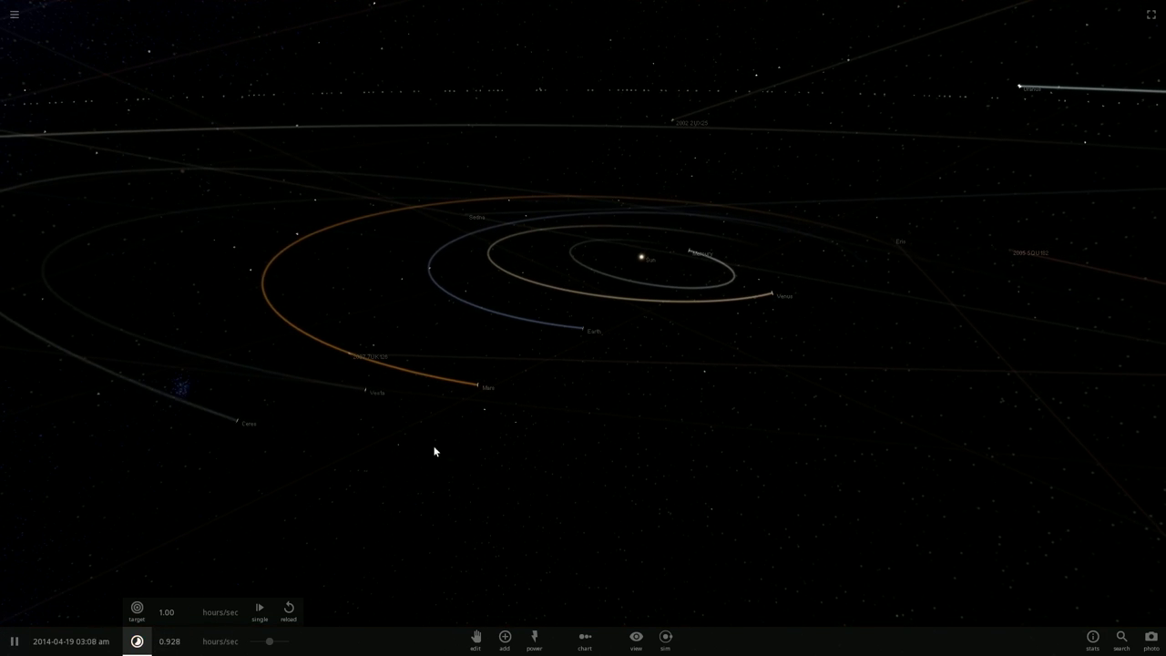
Step: Switch the speed unit to days/sec, accelerate the simulation to about 41 days/sec and pause it
left_click(235, 643)
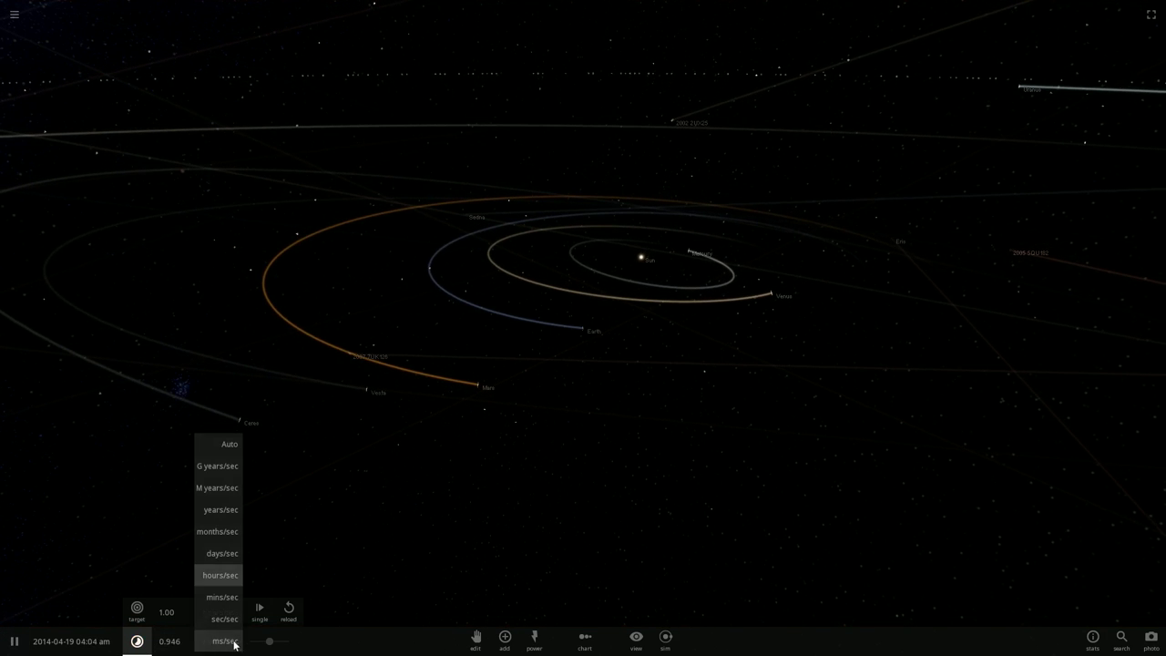
left_click(216, 556)
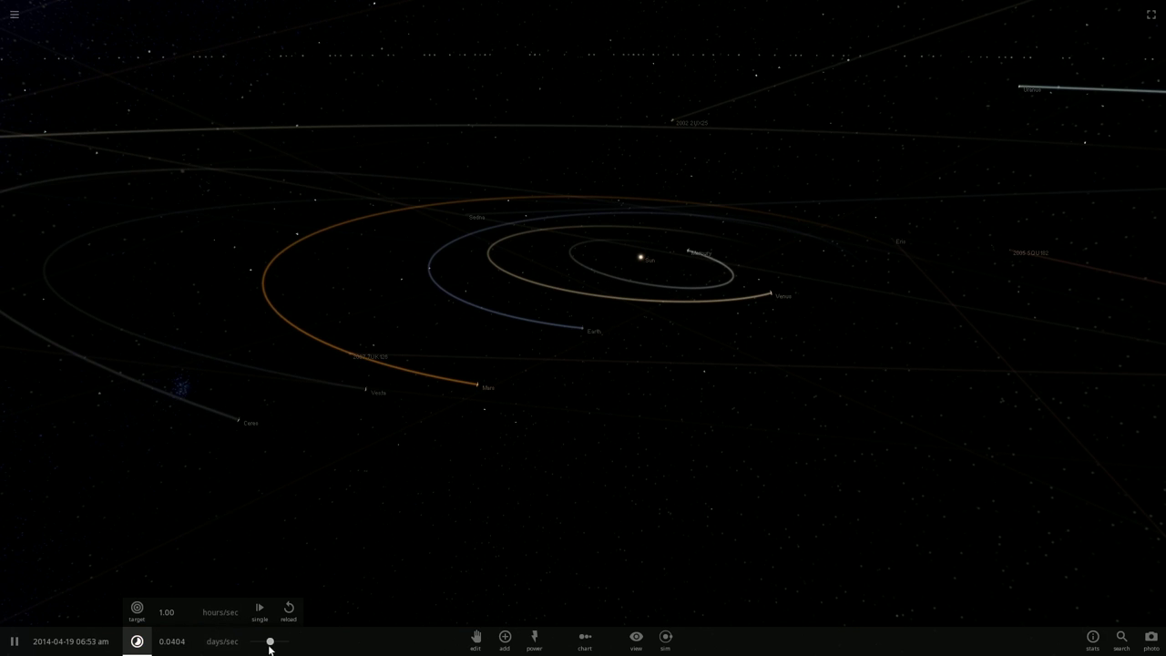
left_click_drag(290, 643, 282, 643)
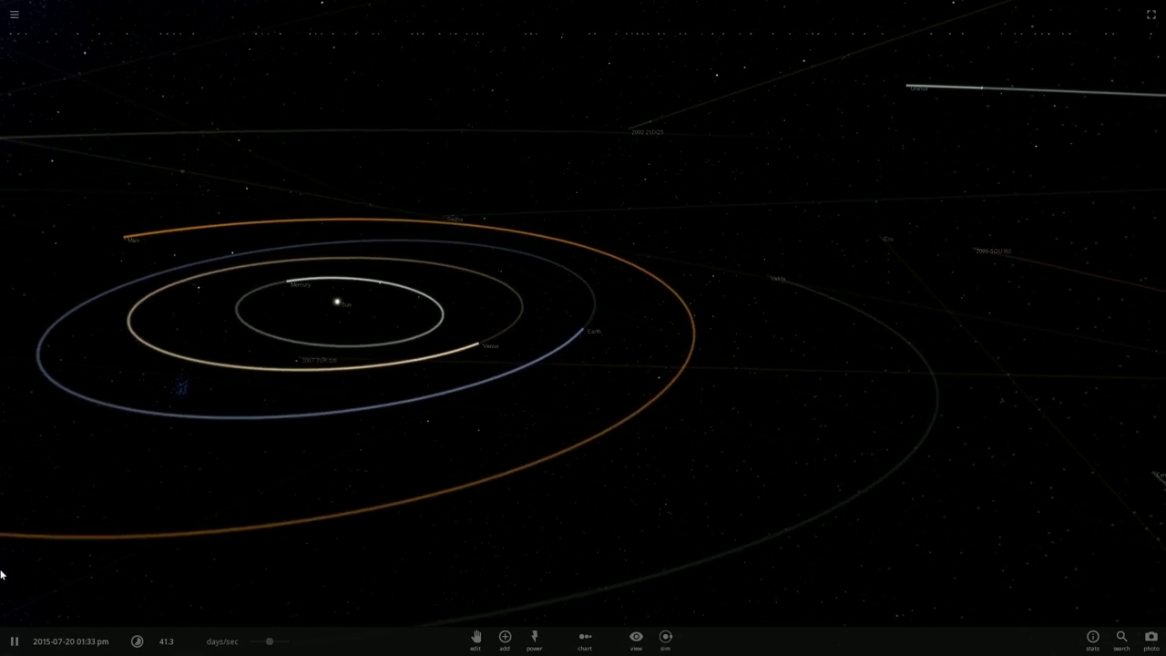
left_click(14, 647)
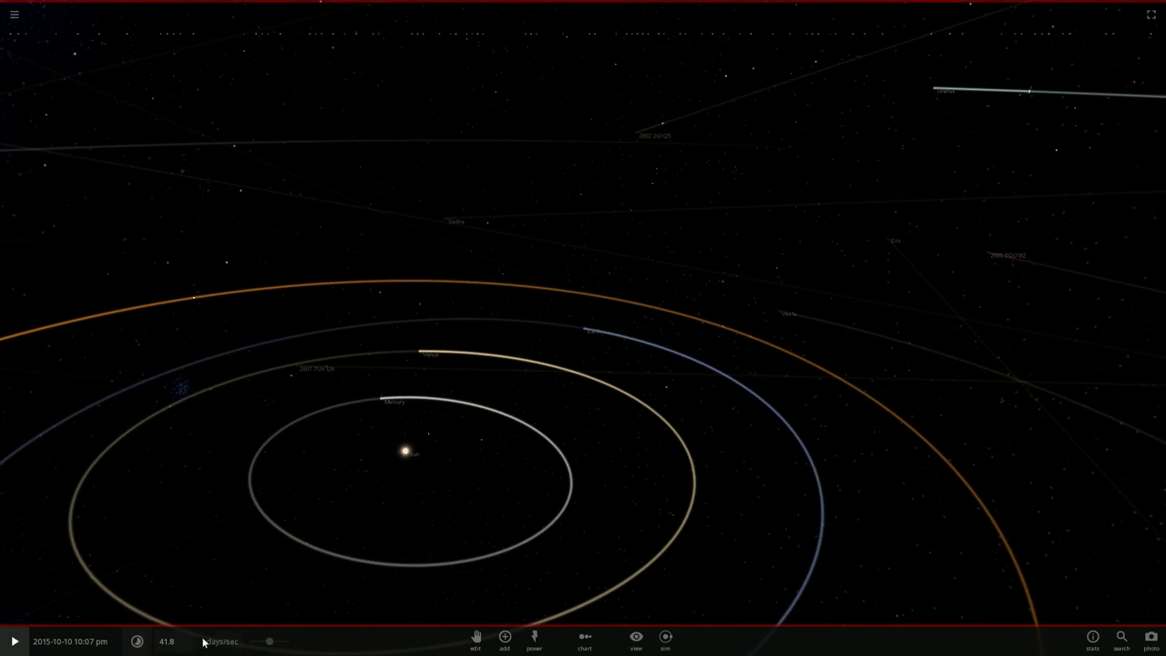
Step: Reopen the Solar System simulation, speed it up to about 39 days/sec and pause it to view the planets' orbits edge-on around the Sun
left_click(13, 19)
left_click(42, 152)
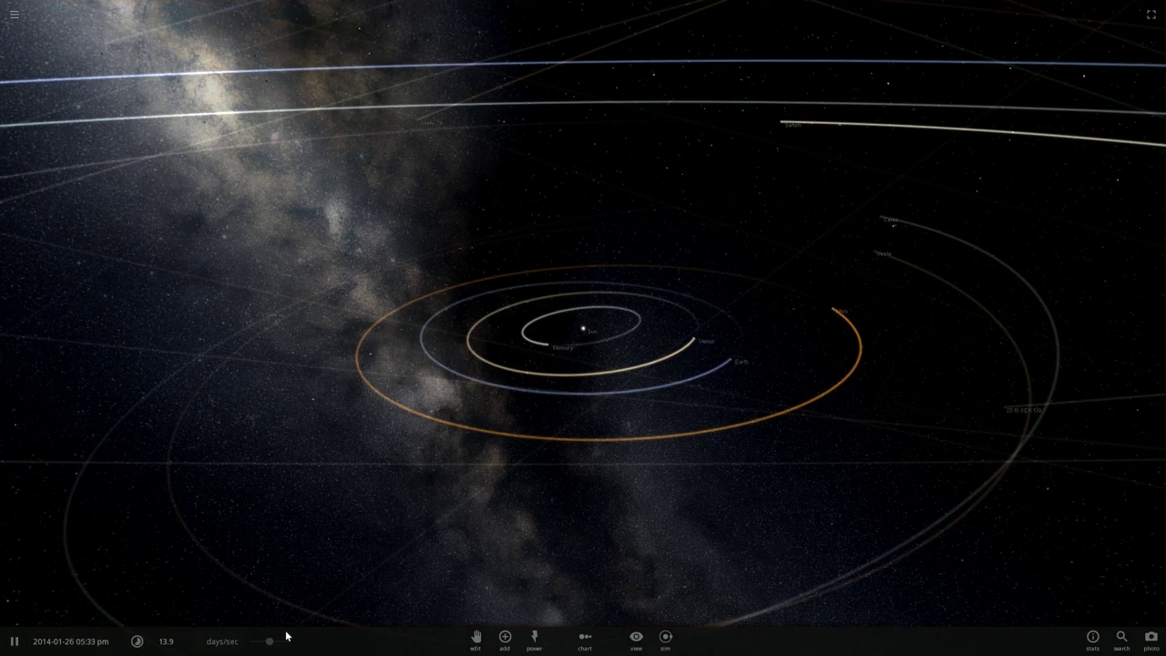
mouse_move(271, 642)
left_mouse_down()
mouse_move(310, 636)
mouse_move(278, 644)
left_mouse_up()
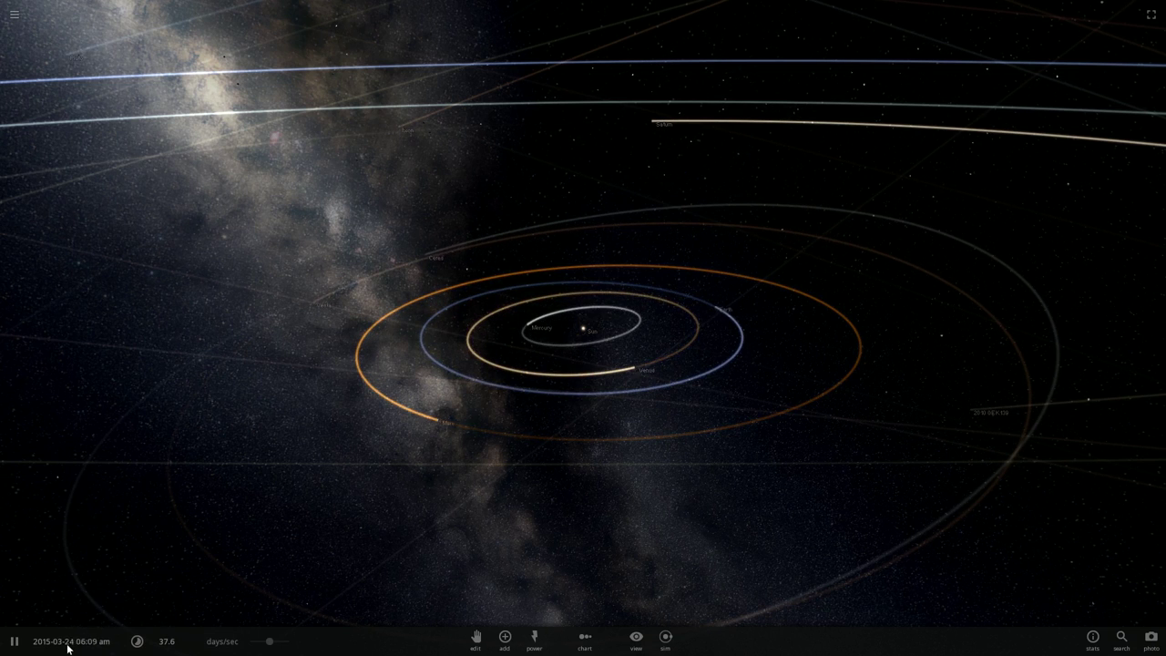
left_click(12, 644)
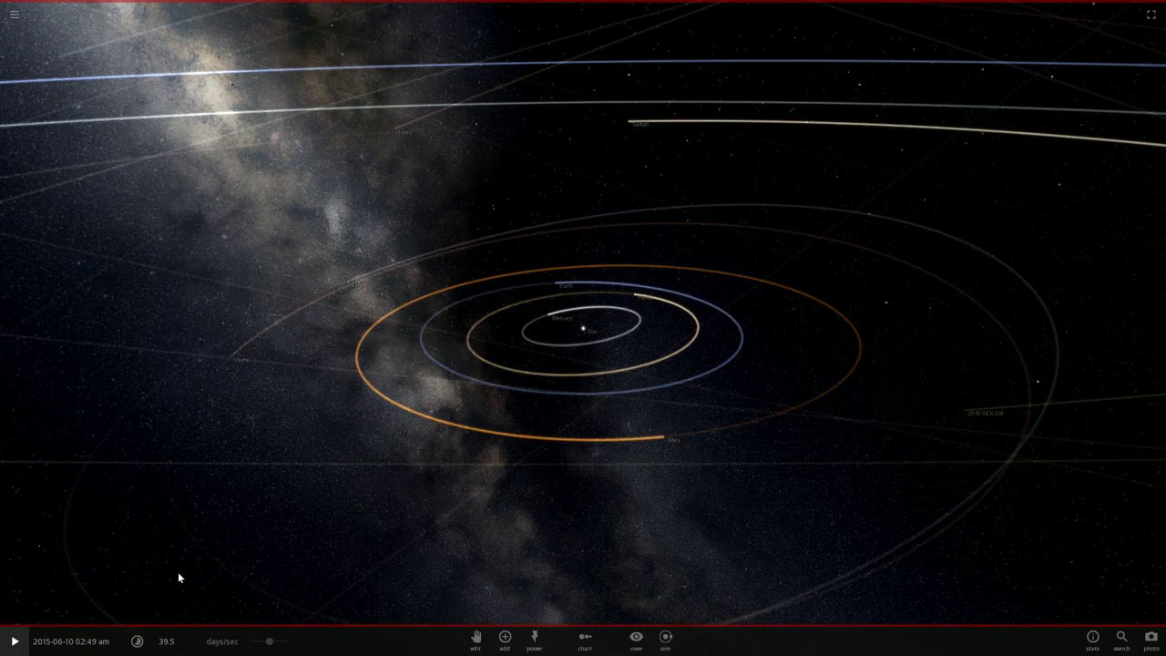
left_click_drag(771, 439, 71, 320)
scroll(70, 316, "up", 5)
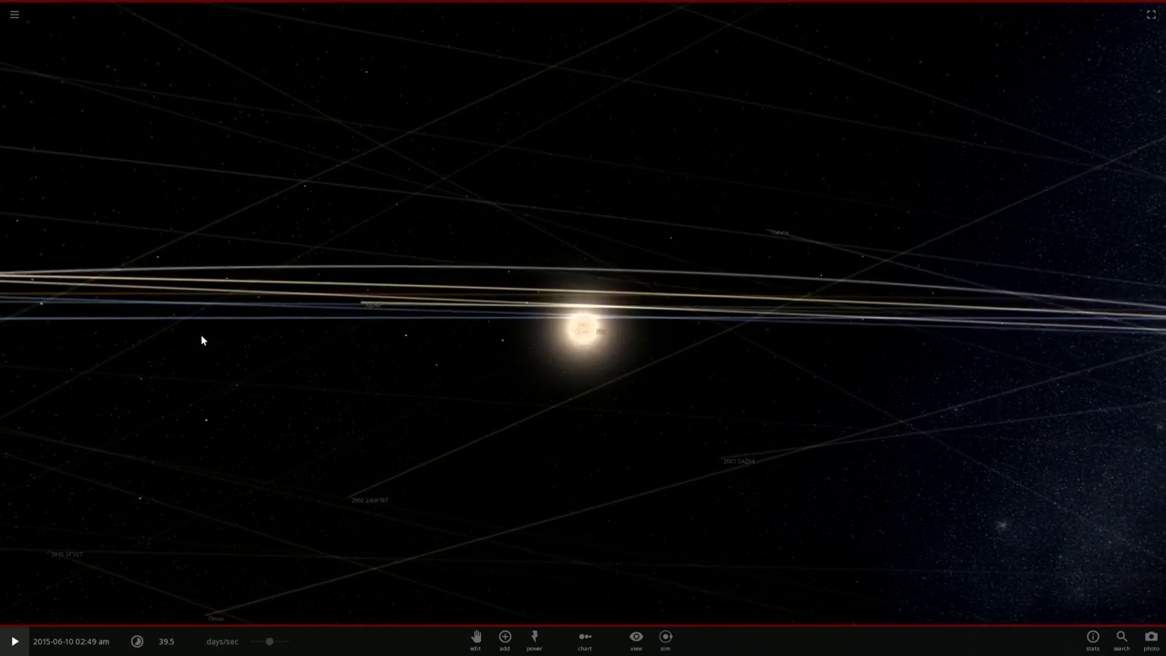
scroll(47, 229, "down", 6)
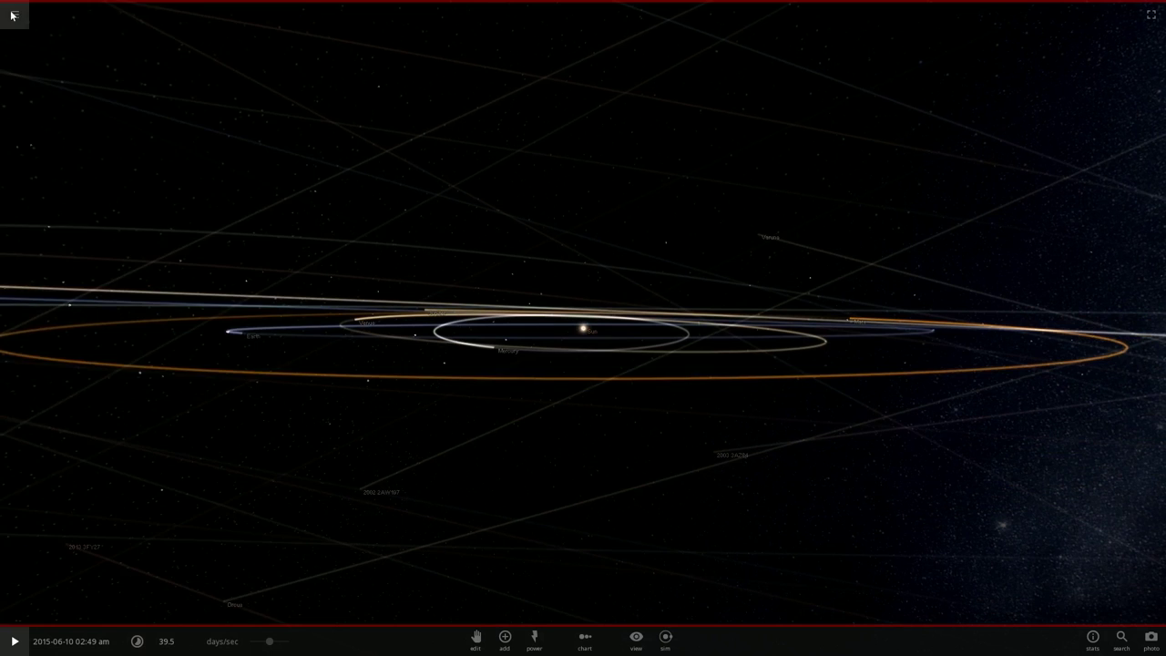
Step: Reload the Solar System simulation and raise its speed to about 62 days/sec
left_click(13, 15)
left_click(38, 135)
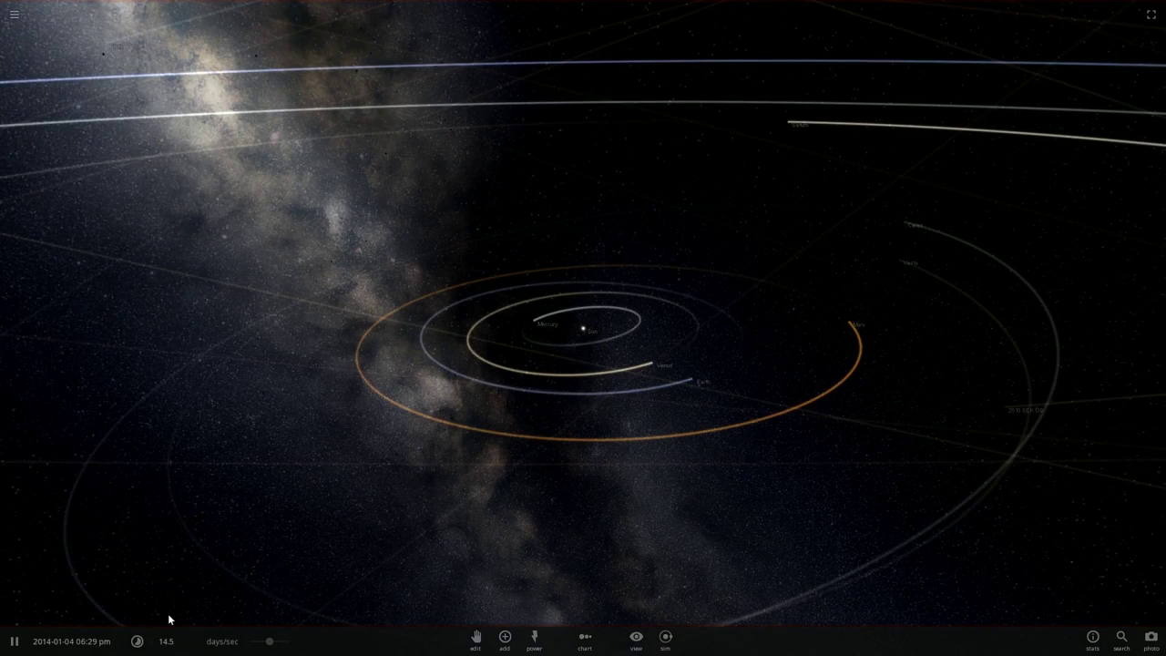
left_click_drag(269, 648, 279, 648)
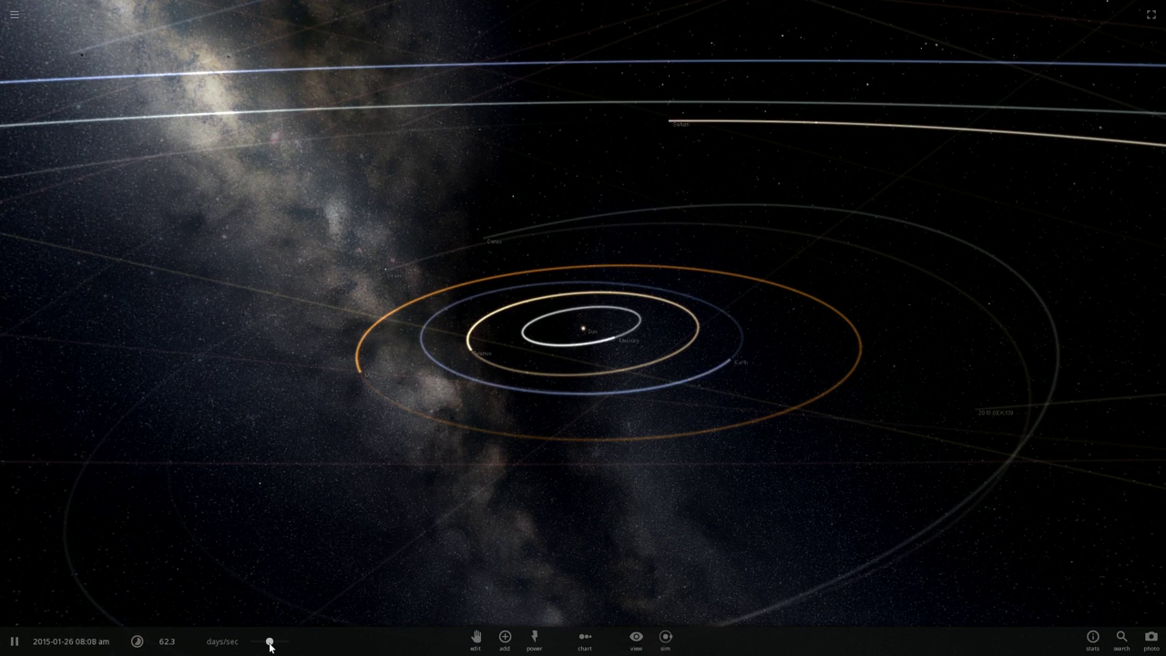
Step: Slow the simulation to about 2.5 days/sec and pause it on 2015-06-03
left_click_drag(269, 642, 250, 641)
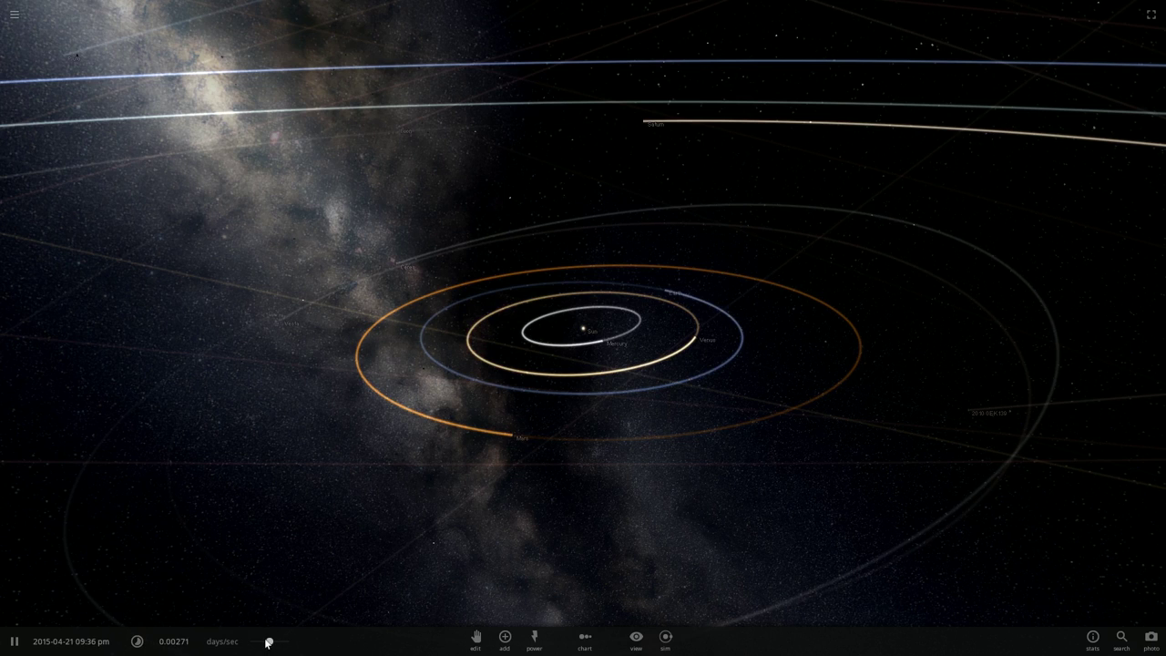
left_click_drag(268, 641, 276, 641)
left_click_drag(271, 642, 274, 643)
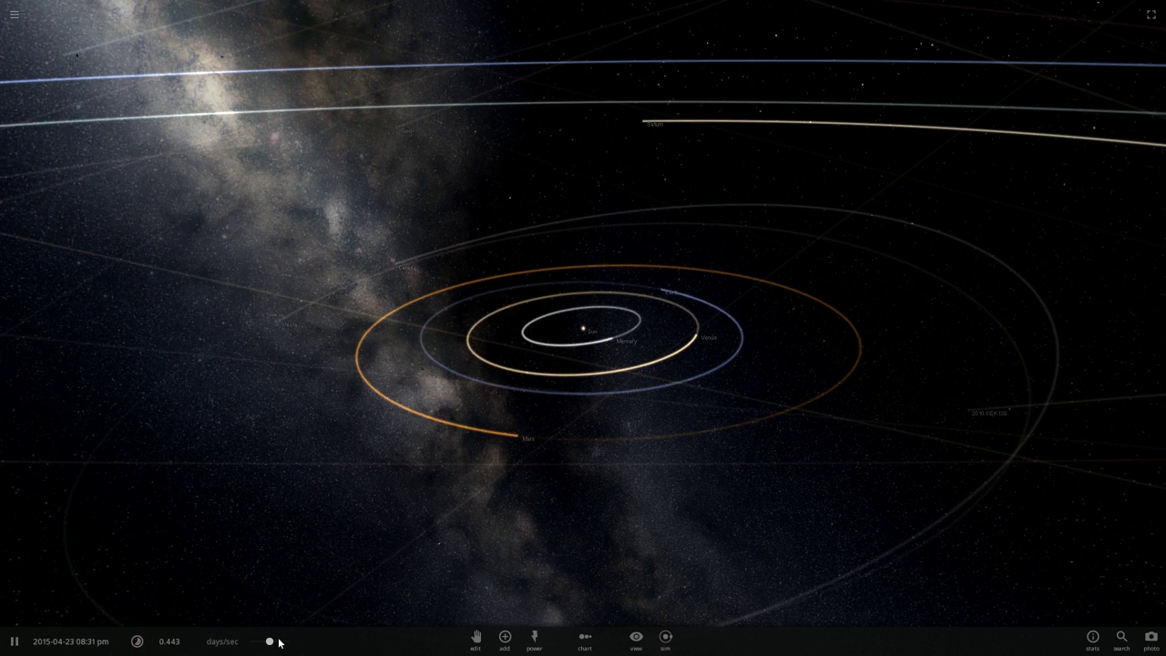
left_click_drag(268, 642, 272, 643)
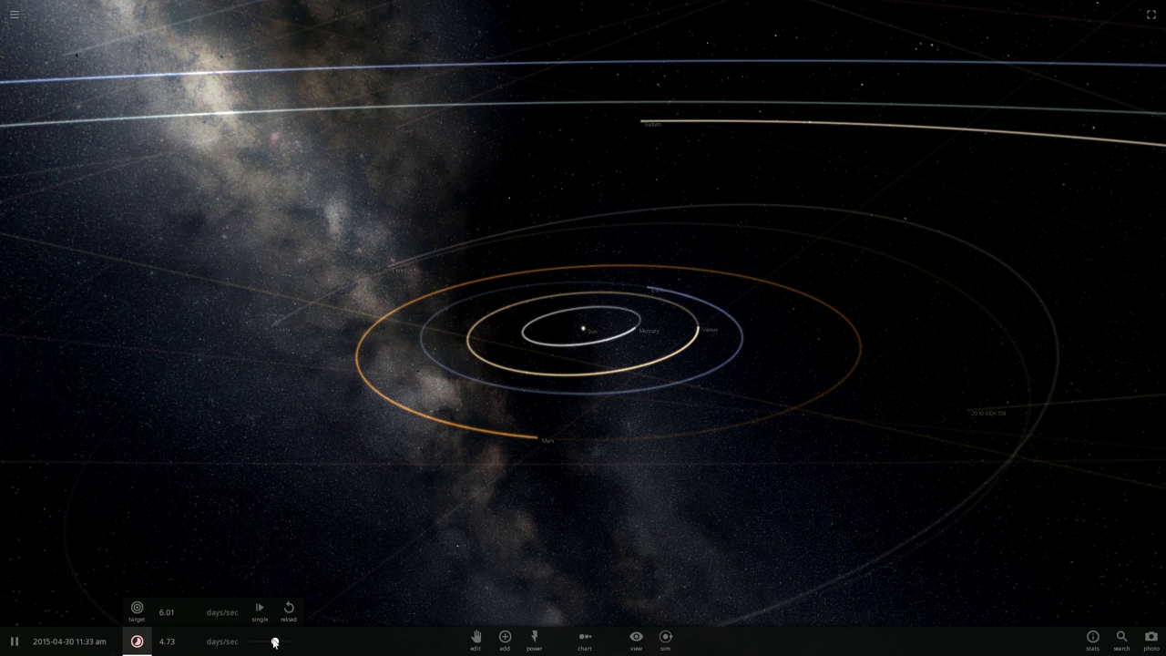
mouse_move(270, 642)
left_mouse_down()
mouse_move(258, 641)
mouse_move(268, 642)
left_mouse_up()
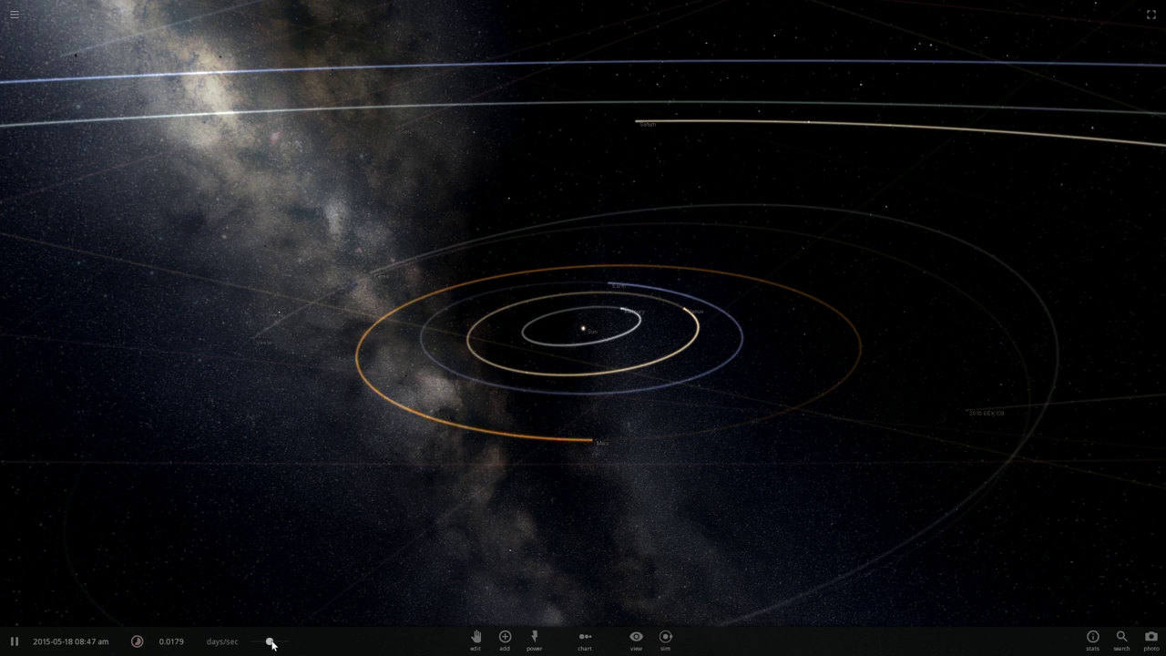
left_click_drag(270, 642, 278, 644)
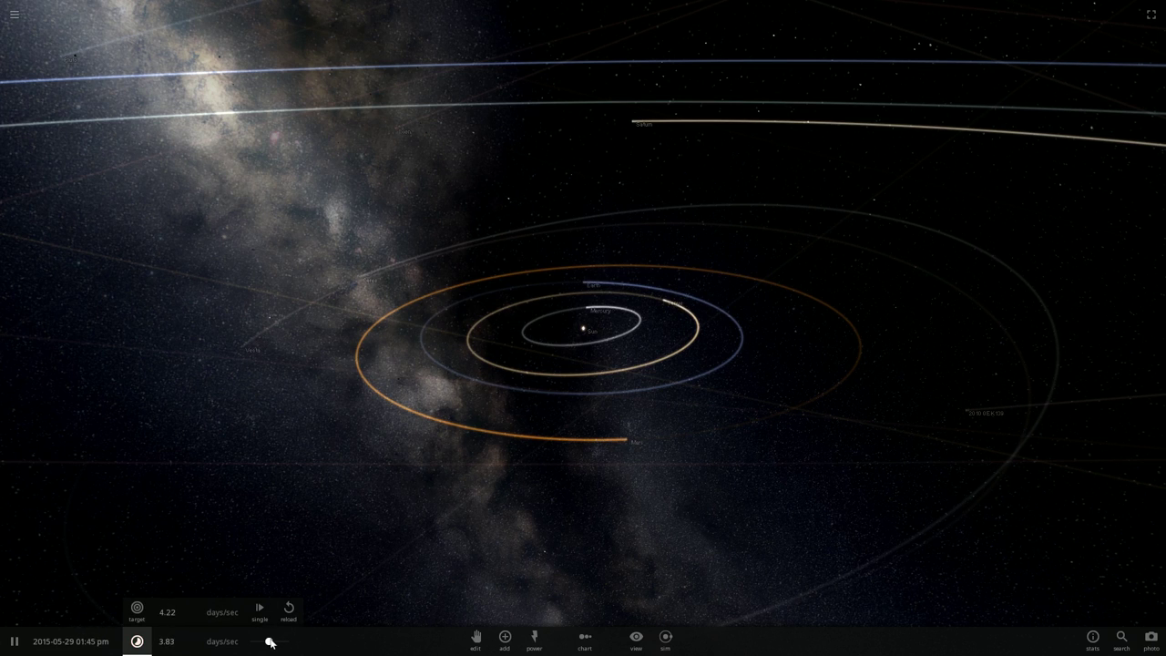
left_click(13, 642)
Step: Centre the view on Earth and orbit around its night side until Jupiter and Venus appear above the globe
left_click_drag(705, 335, 427, 312)
scroll(428, 312, "up", 6)
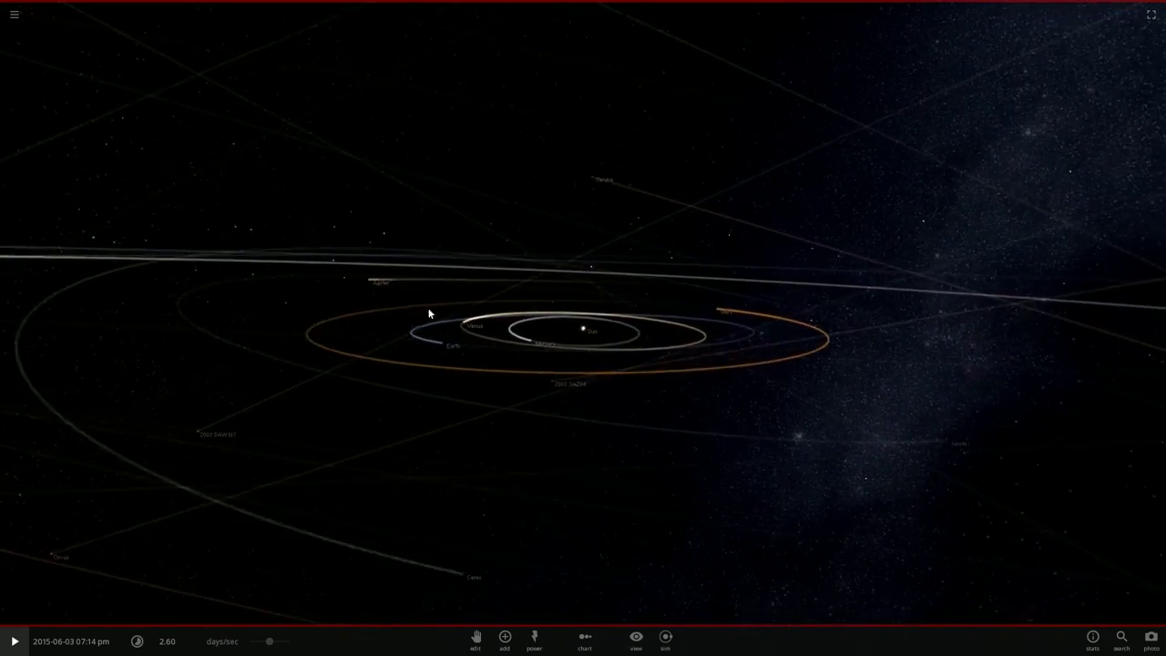
scroll(300, 357, "down", 3)
scroll(249, 348, "down", 3)
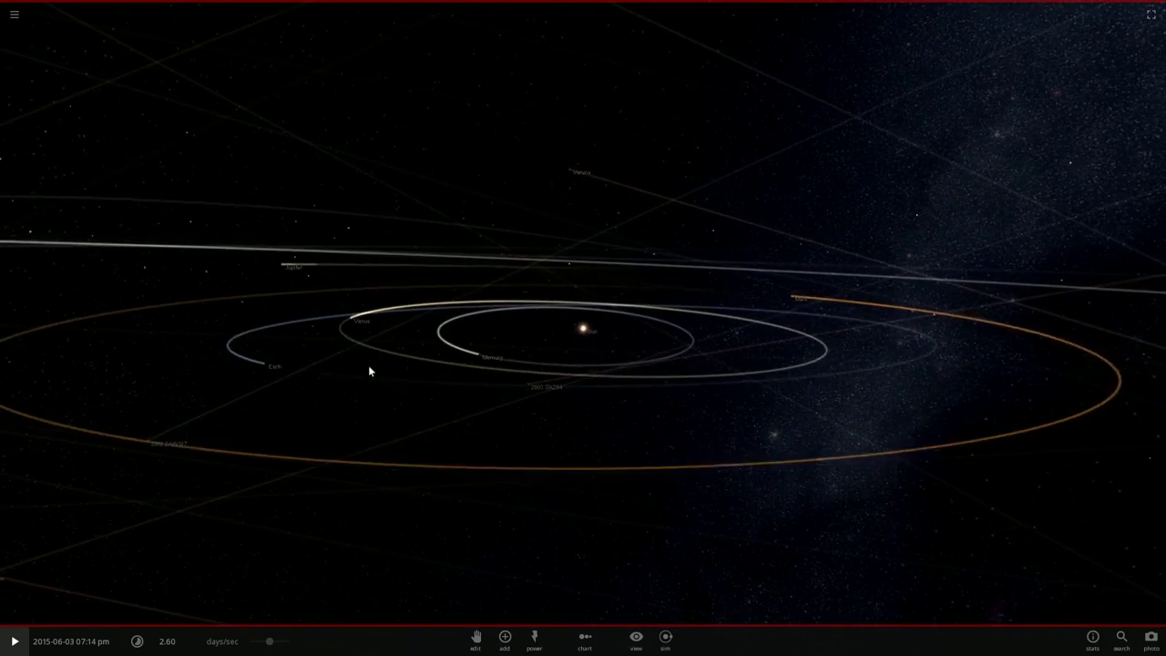
left_click(280, 363)
left_click_drag(541, 311, 704, 246)
scroll(704, 244, "up", 8)
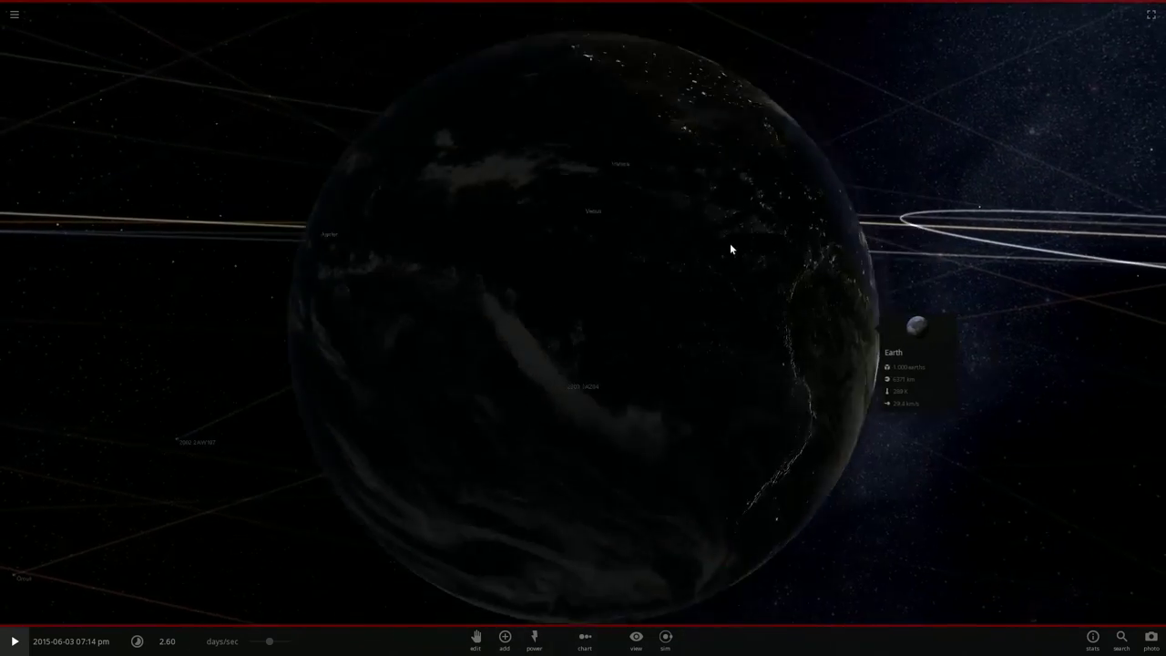
scroll(732, 243, "down", 3)
left_click_drag(757, 205, 706, 221)
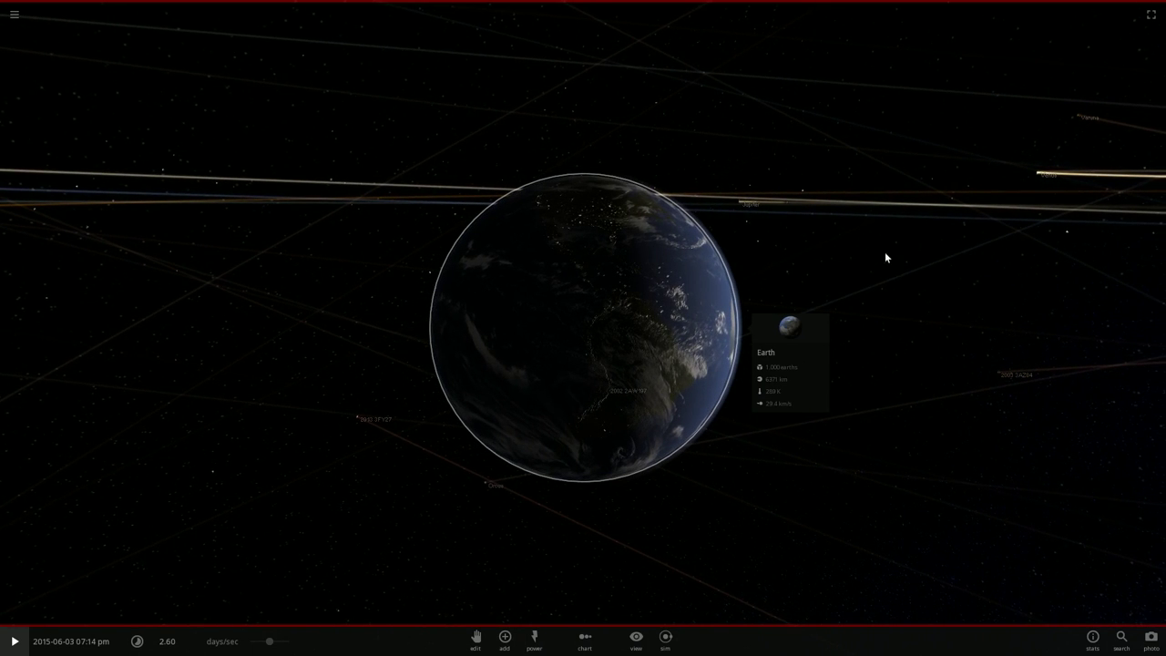
left_click_drag(884, 251, 957, 236)
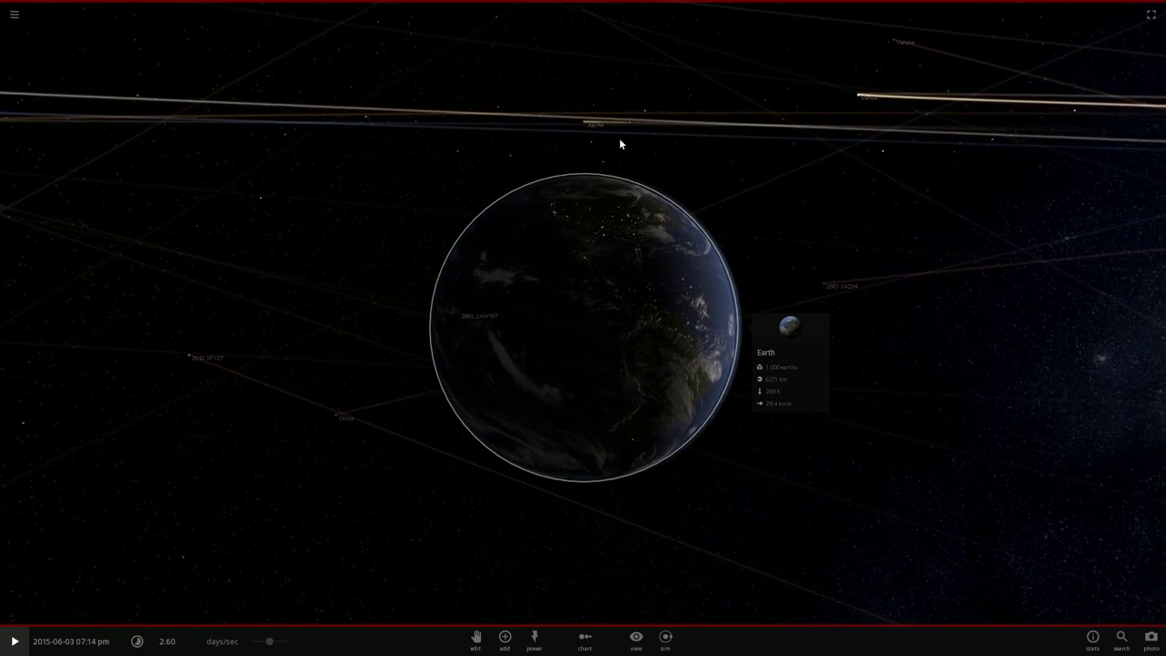
Step: Select Jupiter and Venus in turn and compare their positions as seen from behind Earth
left_click(580, 120)
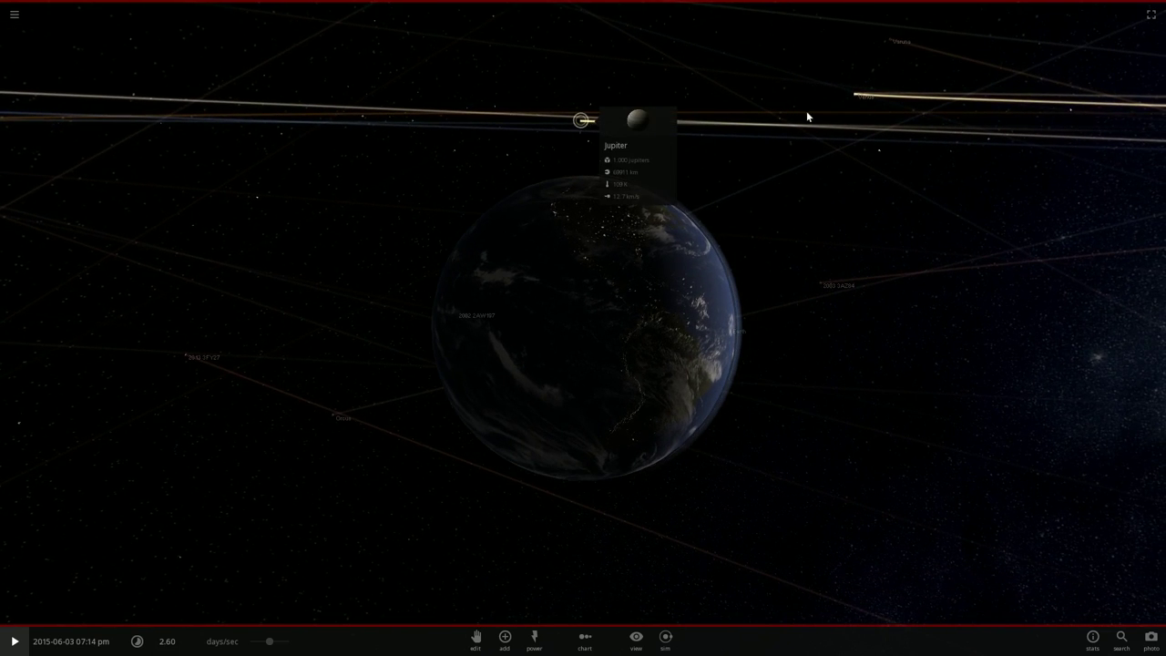
left_click(856, 94)
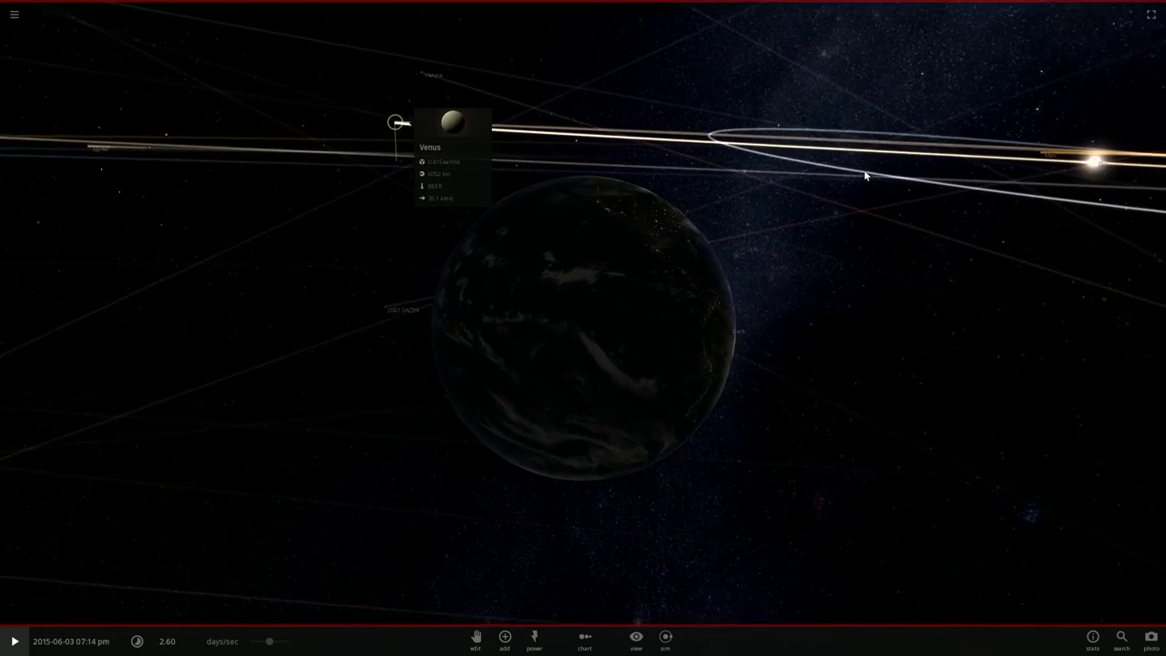
left_click_drag(864, 171, 651, 122)
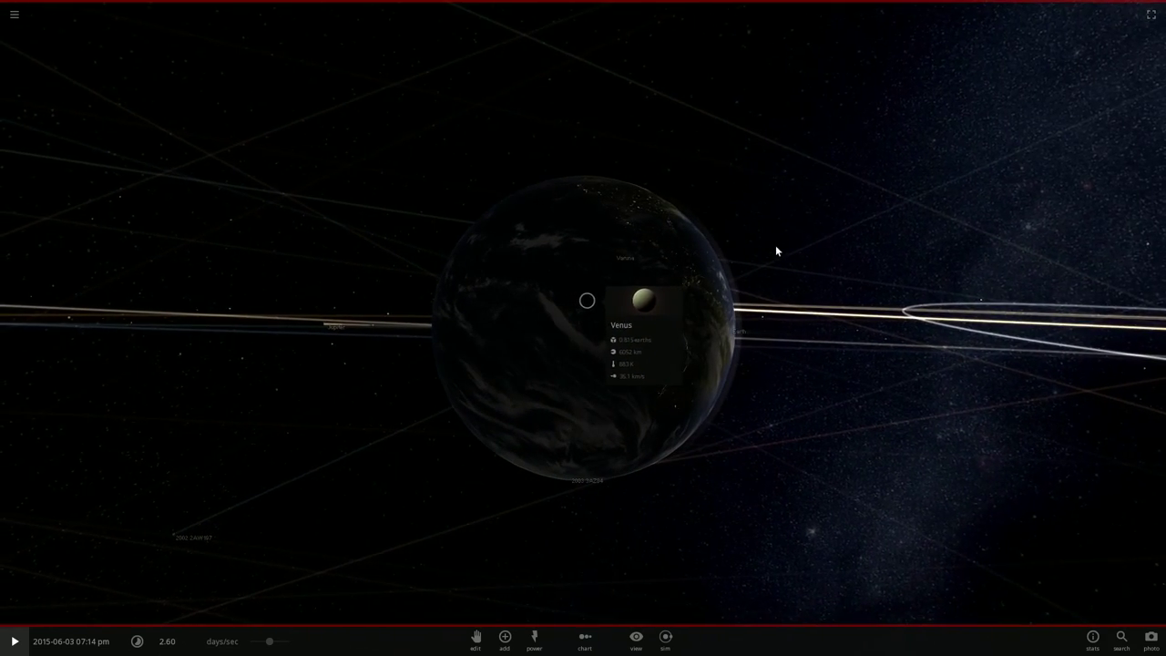
left_click_drag(788, 252, 702, 271)
scroll(575, 312, "up", 3)
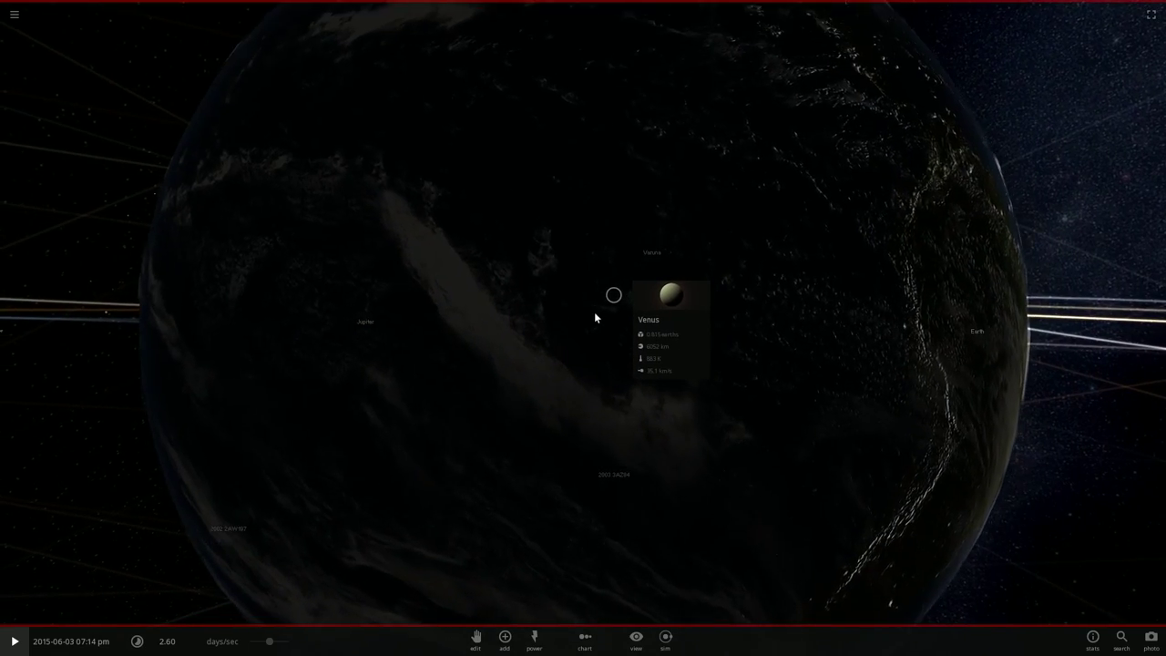
left_click_drag(629, 300, 592, 316)
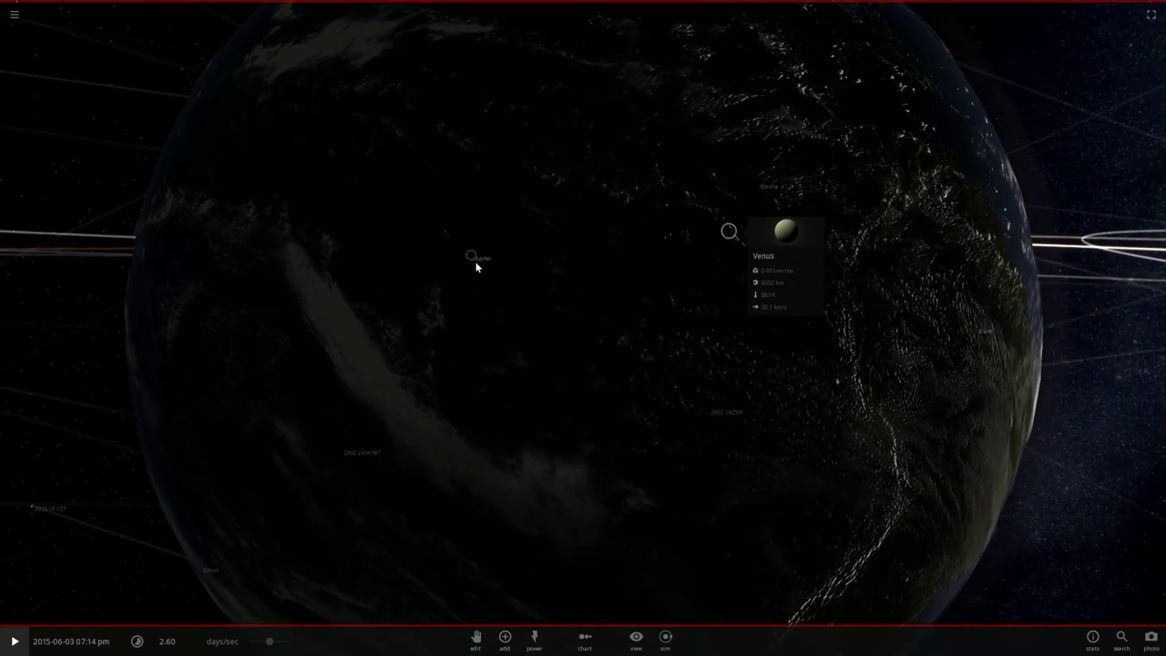
left_click(475, 260)
left_click(733, 232)
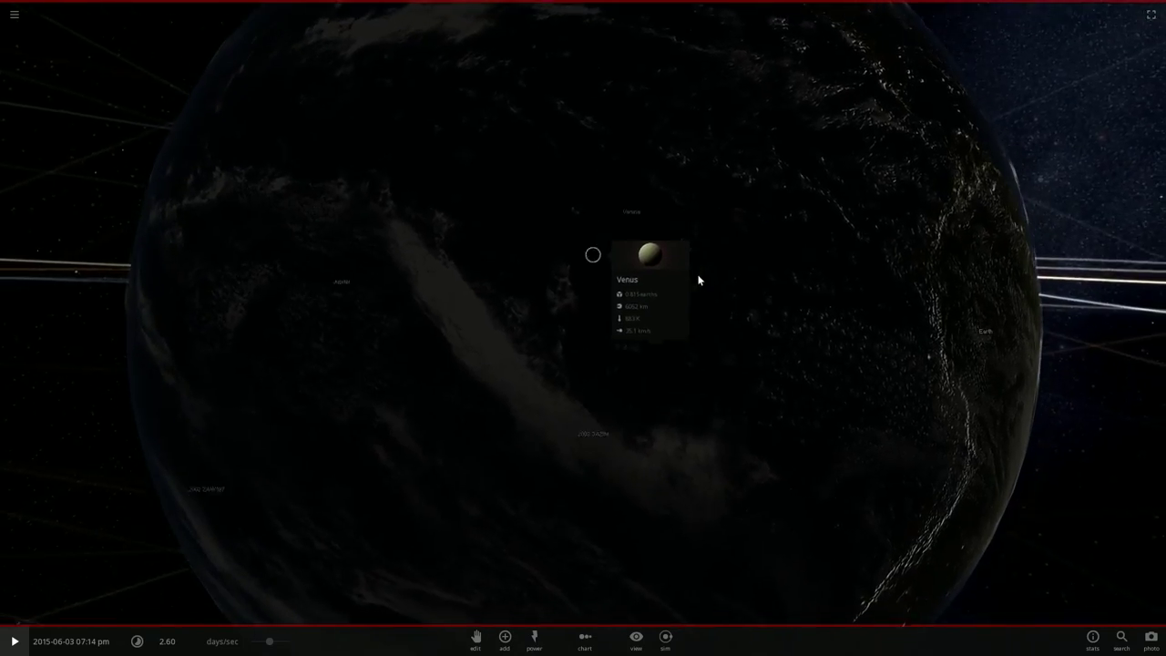
Step: View the inner planets' orbits from above, run the simulation to 2015-06-30 and pause it
left_click_drag(674, 290, 427, 481)
scroll(570, 279, "down", 5)
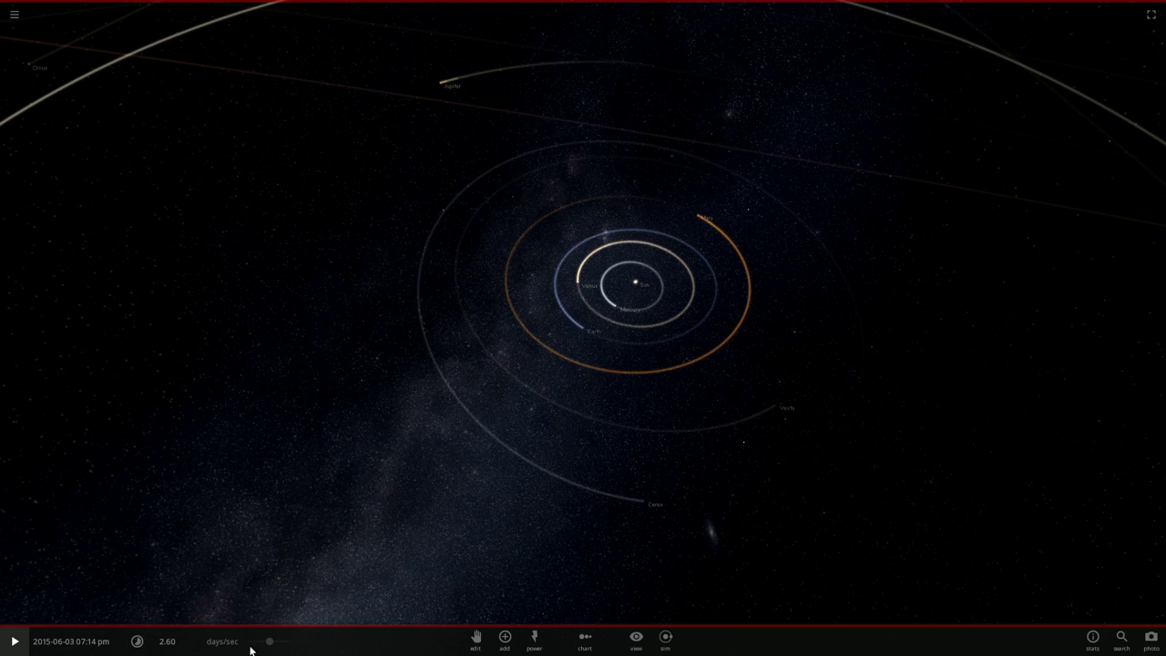
left_click(15, 642)
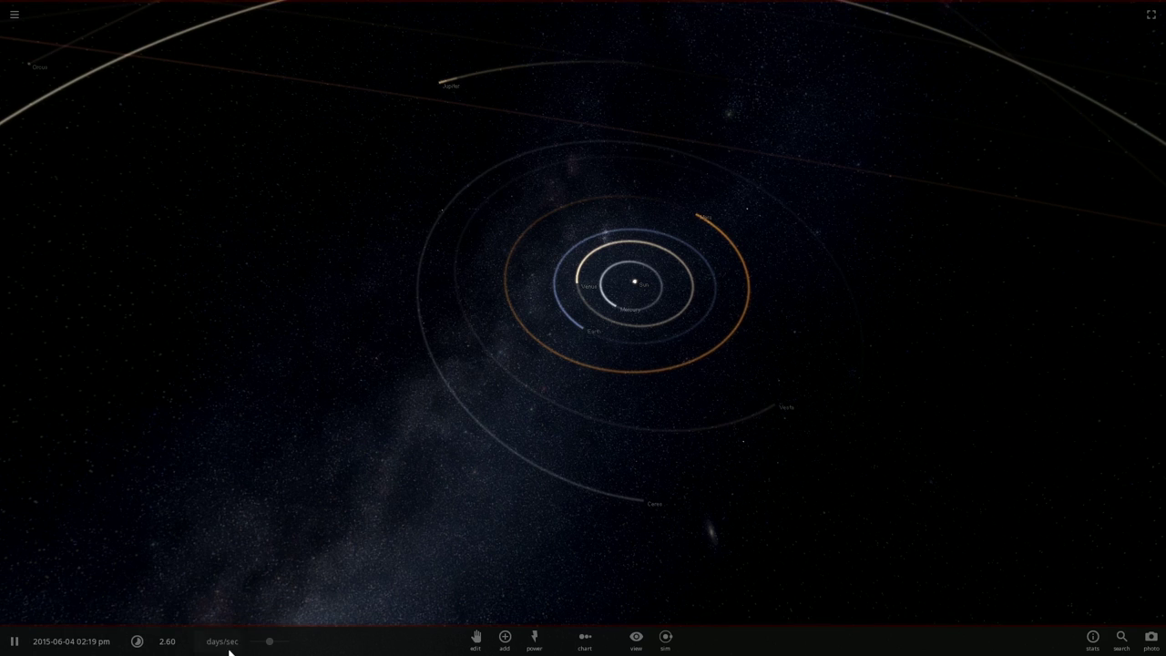
left_click(14, 641)
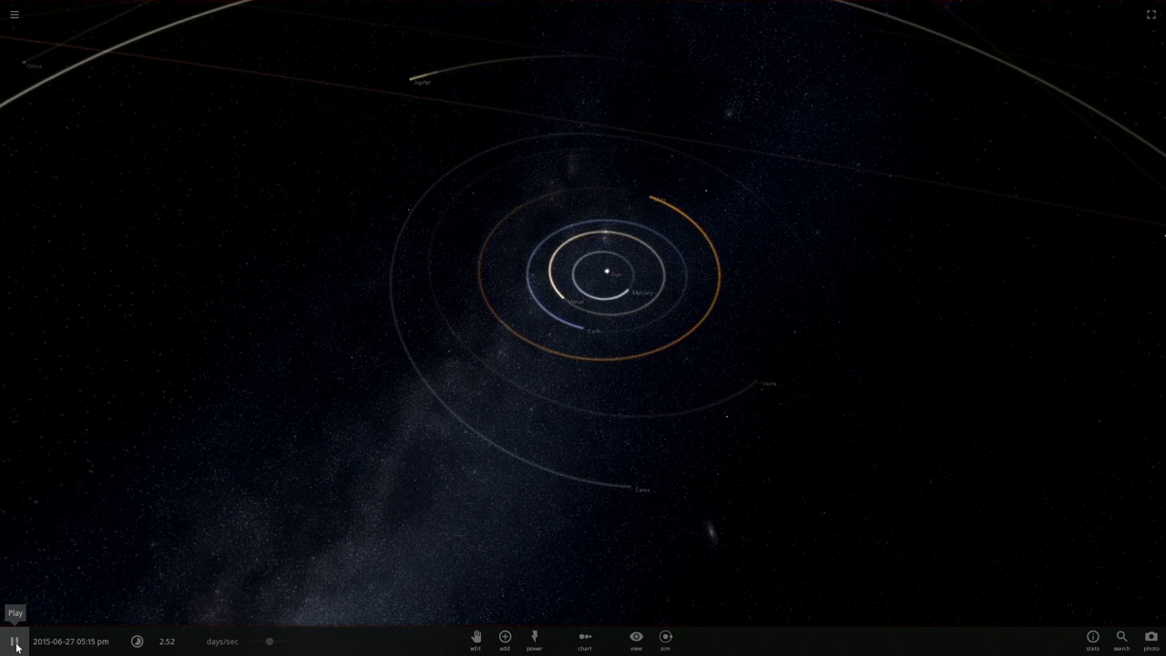
left_click(16, 643)
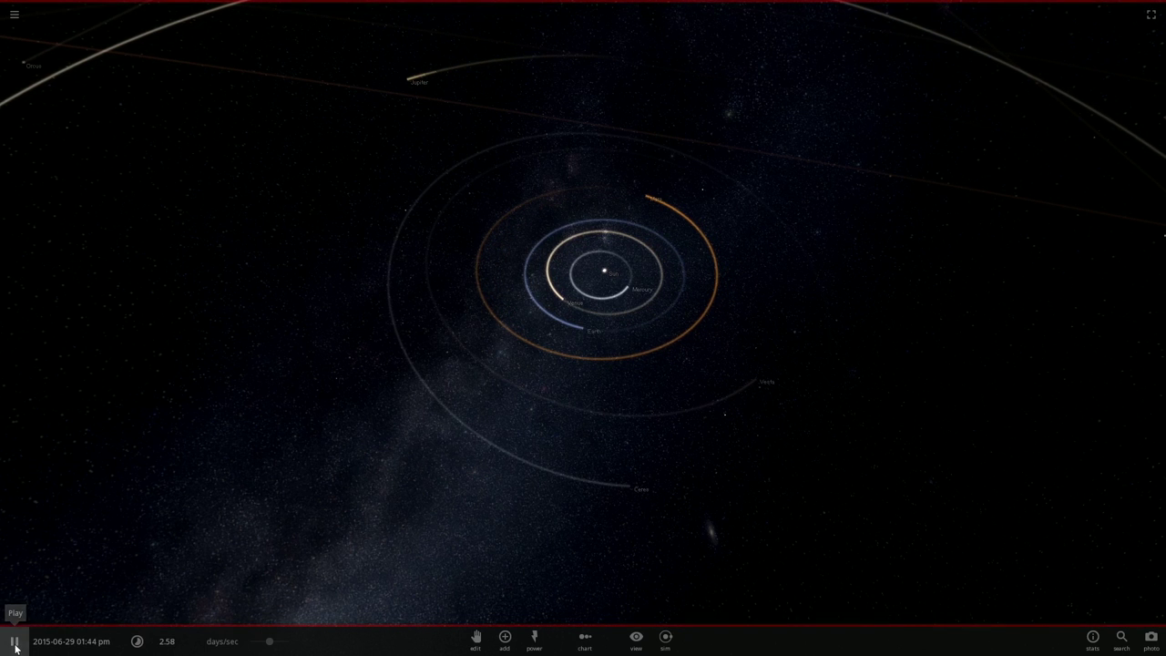
left_click(14, 643)
Step: Focus on Earth again and look past it along its orbit towards Venus and Jupiter
left_click_drag(720, 393, 545, 270)
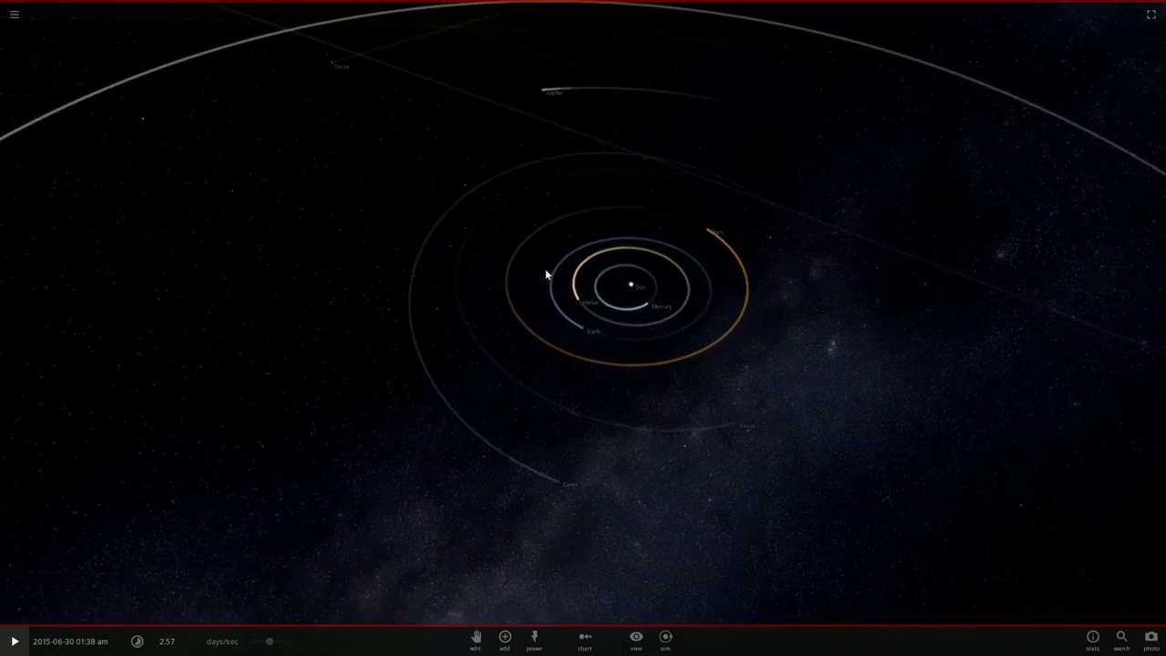
double_click(585, 322)
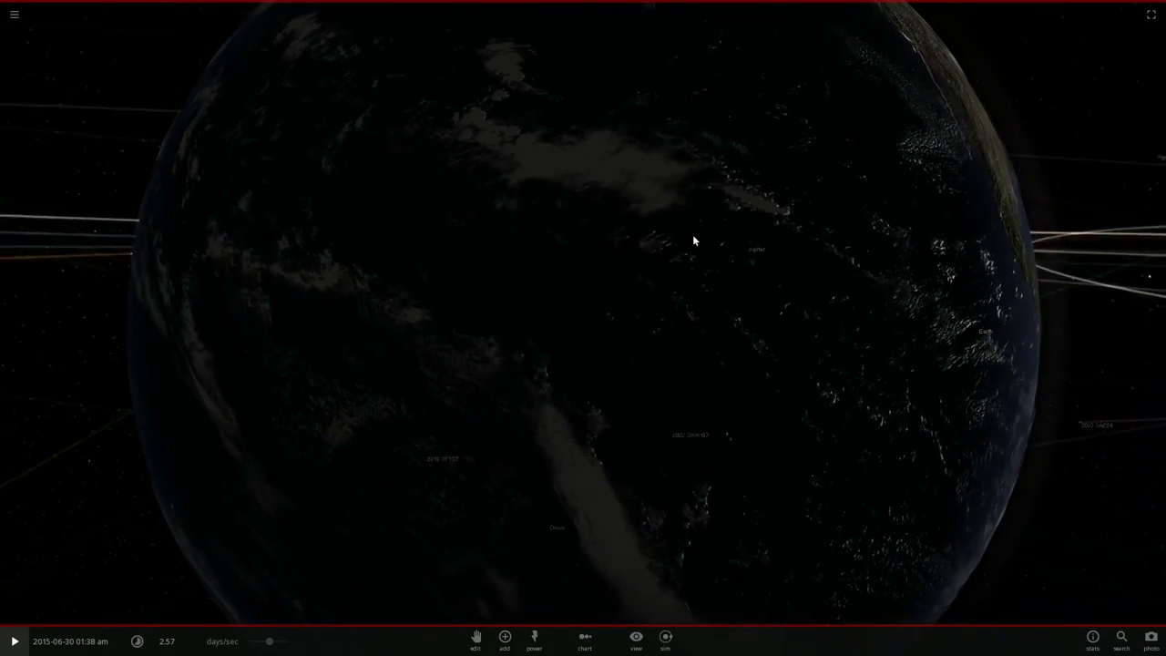
left_click_drag(693, 236, 712, 247)
scroll(725, 247, "down", 8)
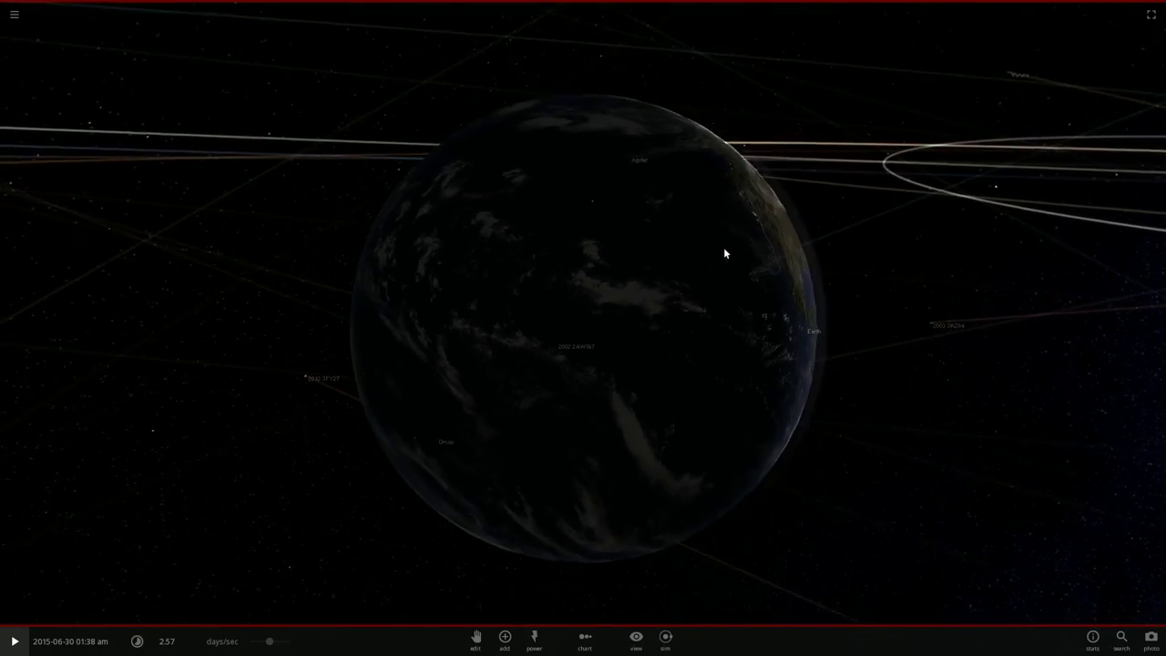
left_click_drag(703, 183, 624, 183)
scroll(656, 189, "down", 6)
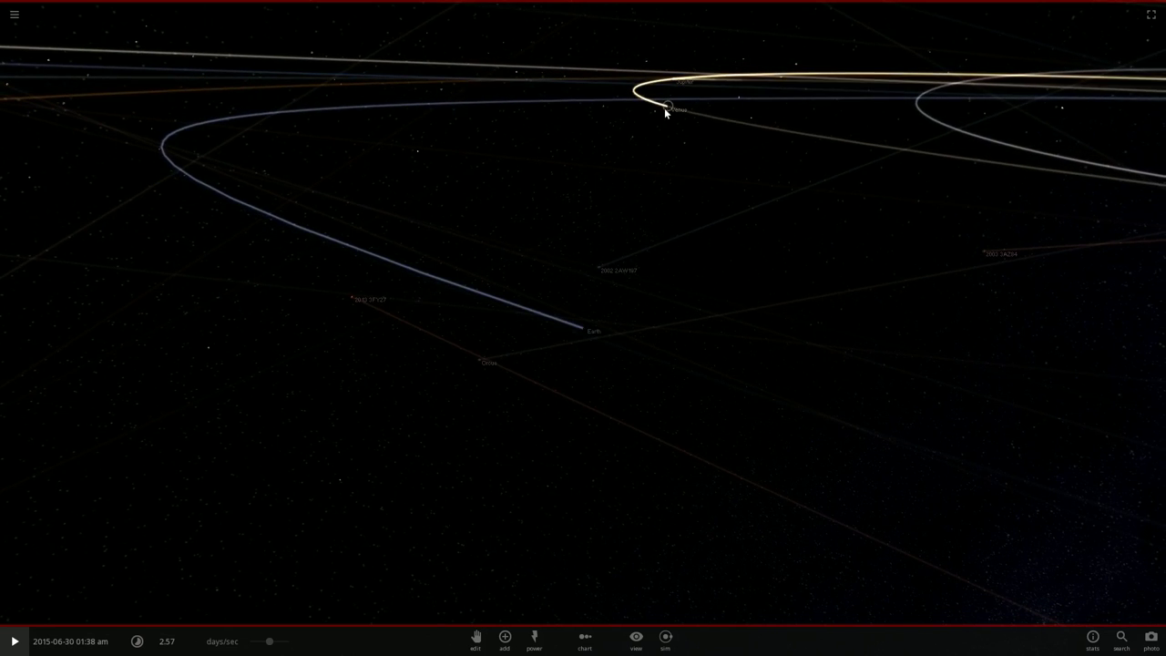
Step: Select Venus, check its alignment with Jupiter from Earth, and centre the view on Venus among the inner orbits
scroll(670, 99, "up", 4)
mouse_move(676, 84)
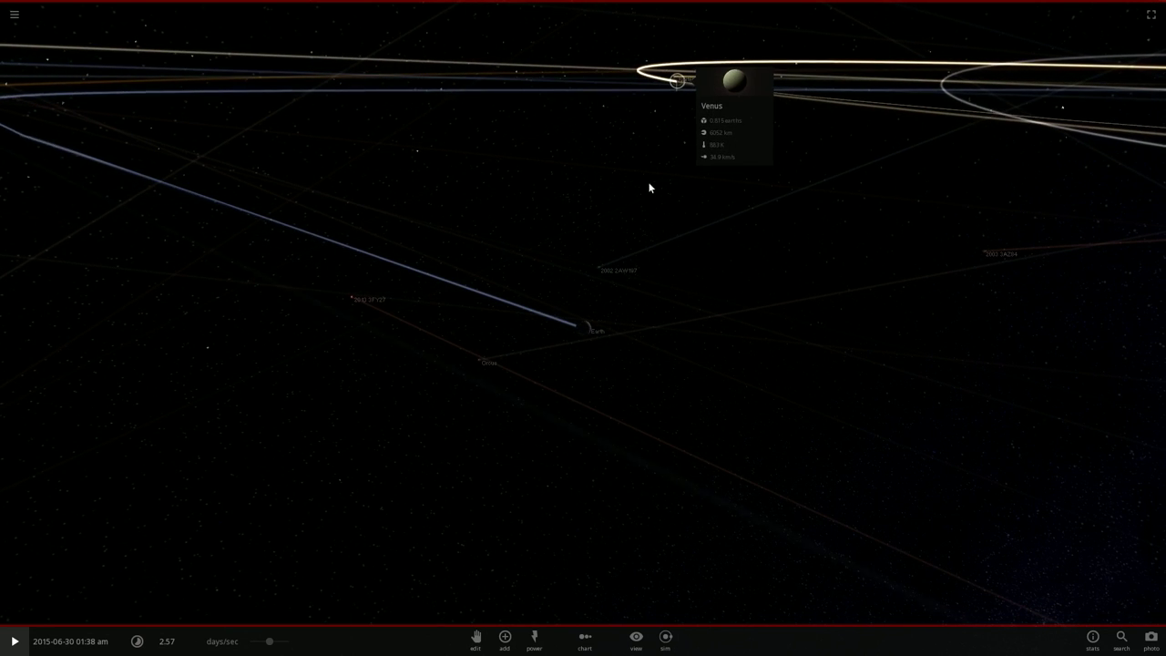
scroll(650, 187, "up", 5)
scroll(699, 161, "down", 3)
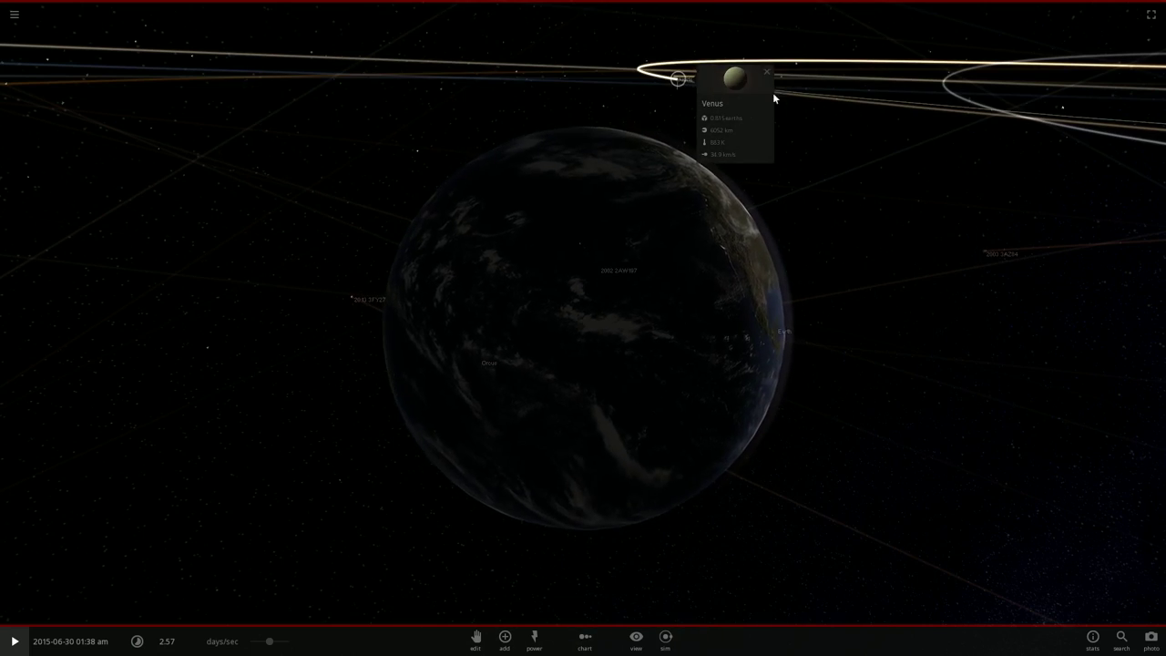
left_click_drag(566, 124, 515, 143)
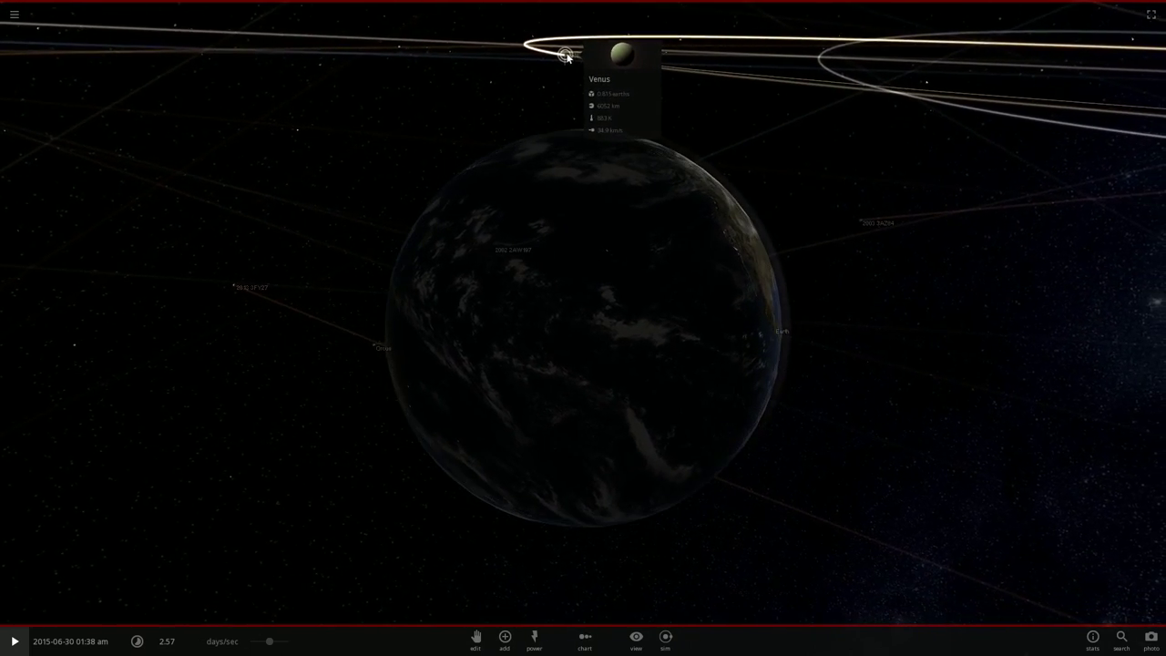
scroll(634, 183, "down", 4)
scroll(635, 183, "down", 5)
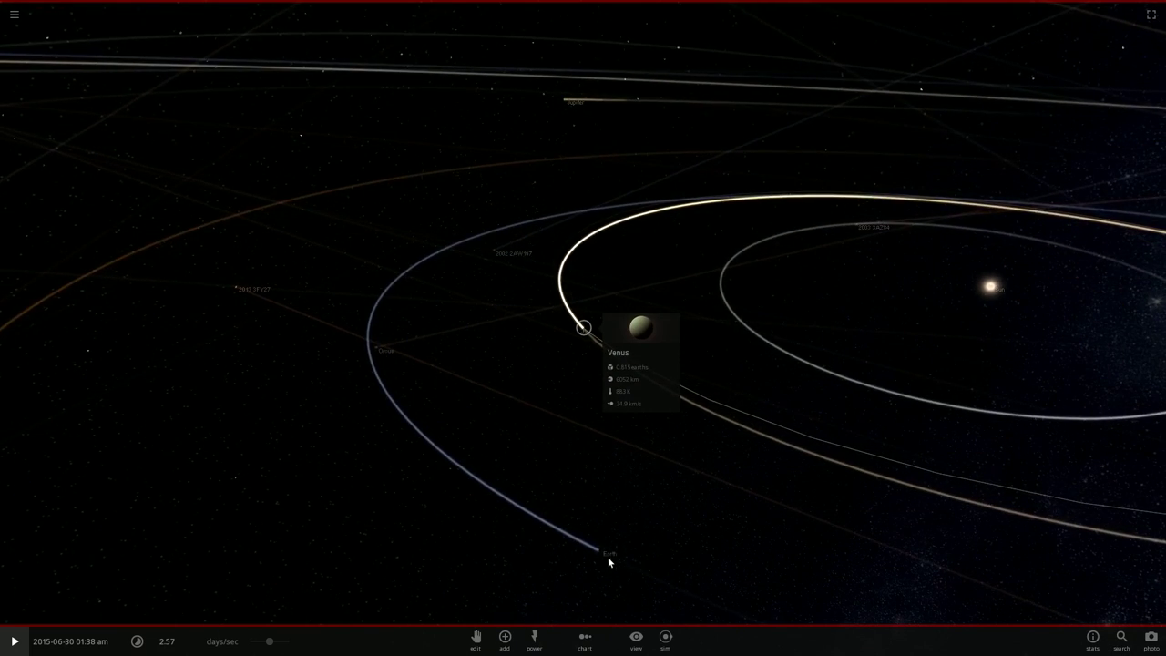
Step: Select Earth, recentre the view on it and frame the whole globe below Venus and Jupiter
left_click(597, 549)
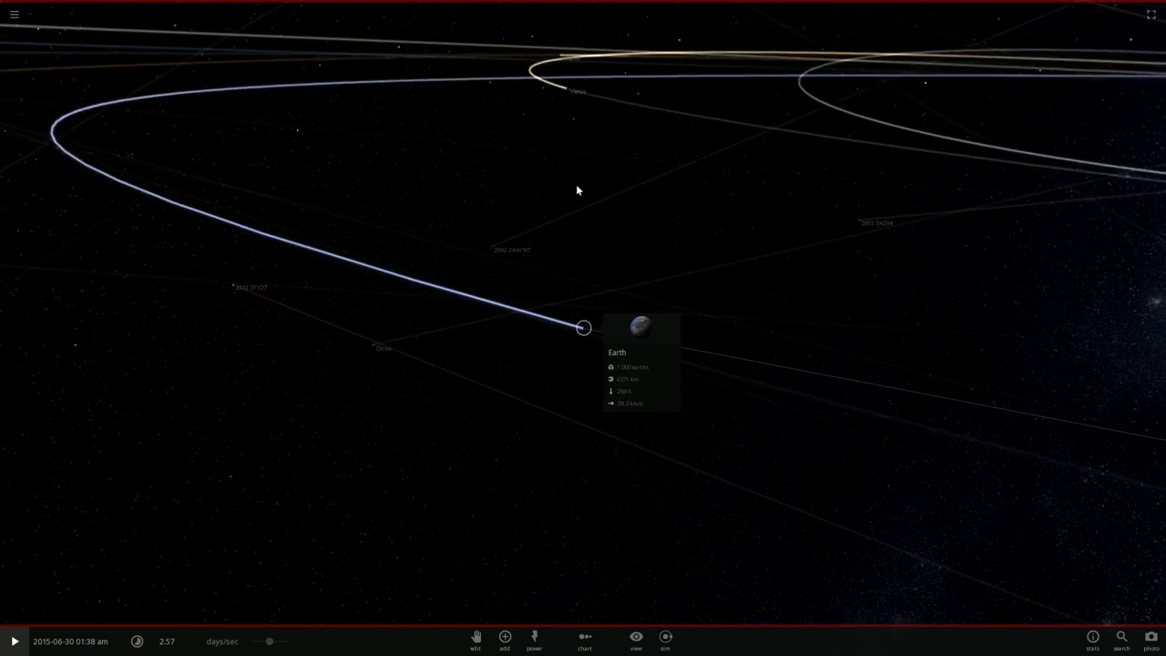
left_click_drag(597, 130, 586, 104)
scroll(598, 108, "up", 5)
scroll(590, 115, "down", 3)
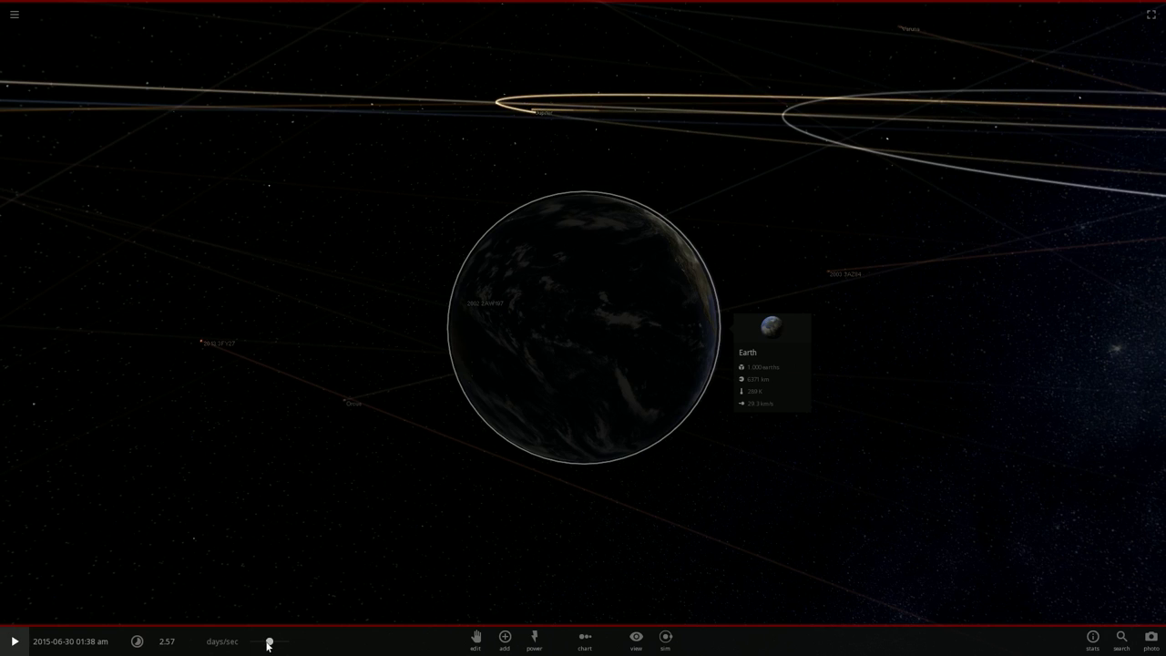
Step: Slow the simulation to about 0.5 days/sec, run it to 2015-07-04 and pause it to view Venus moving past Jupiter
left_click_drag(266, 645, 261, 644)
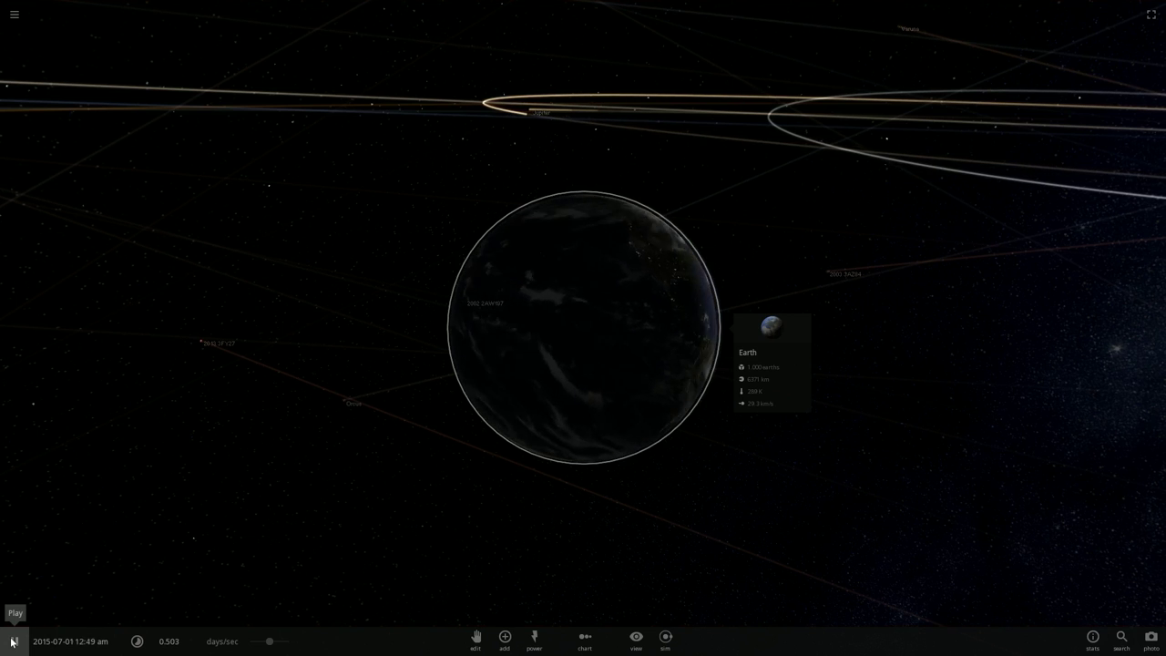
left_click(13, 641)
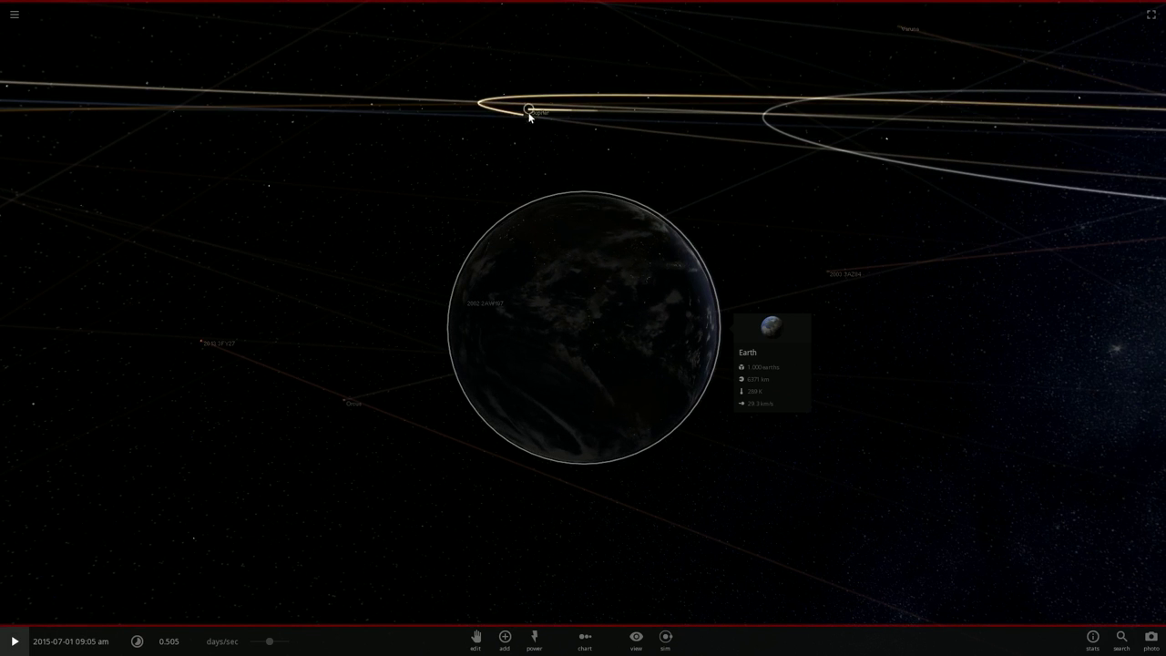
left_click(12, 642)
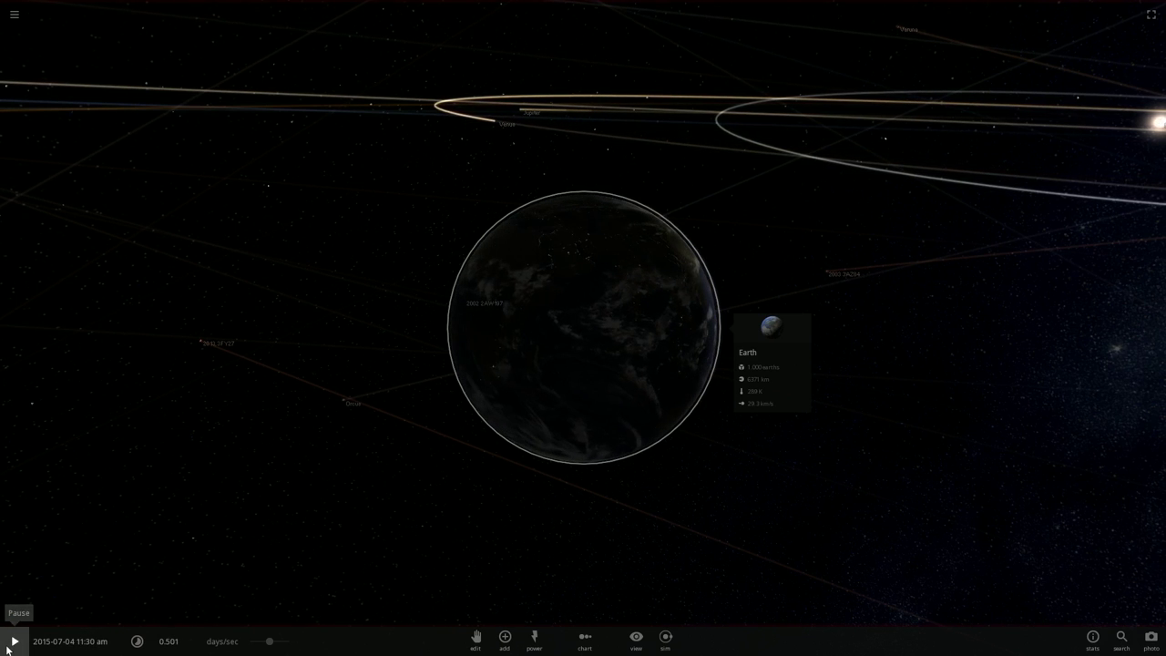
left_click(11, 642)
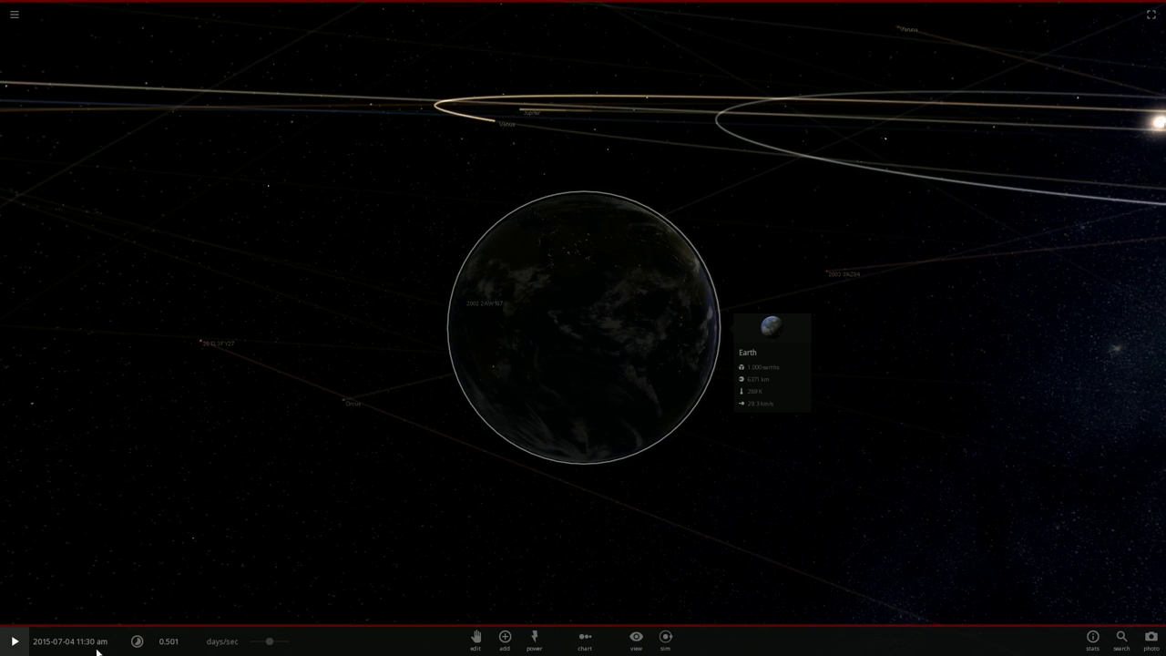
scroll(637, 394, "down", 5)
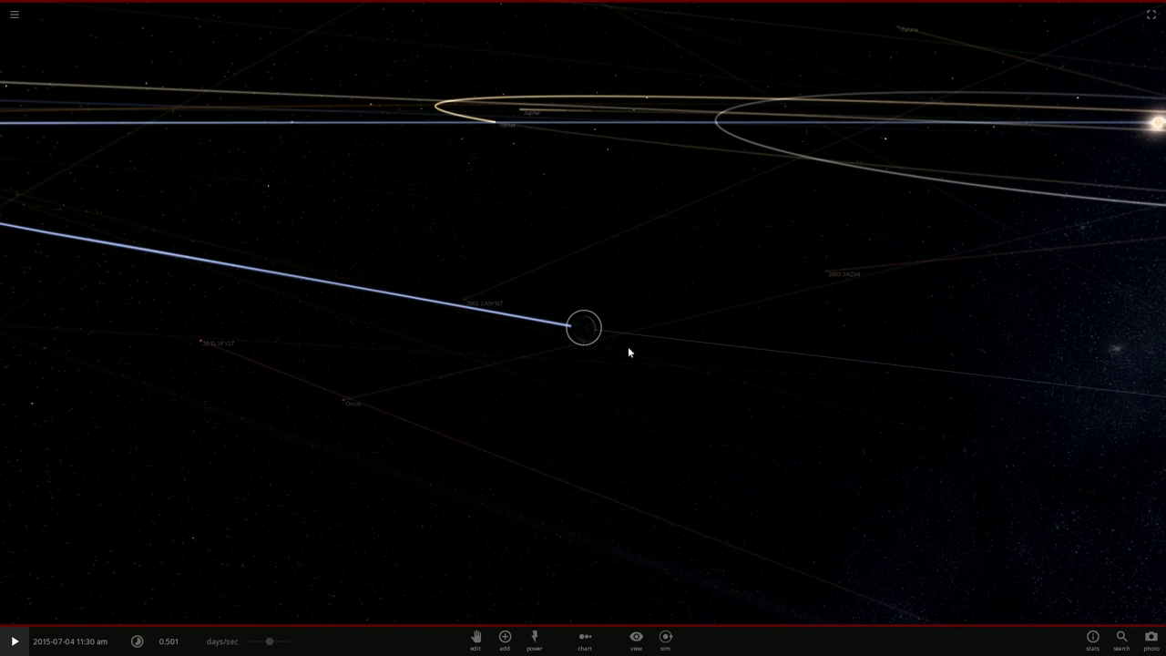
left_click_drag(612, 366, 562, 418)
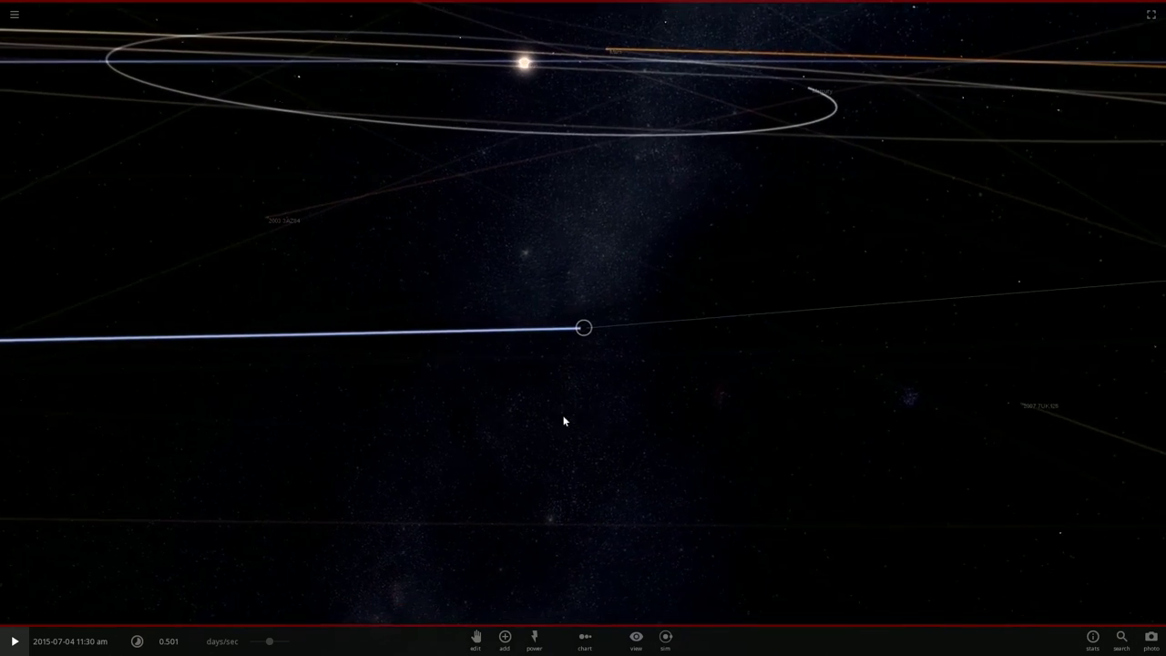
left_click(533, 645)
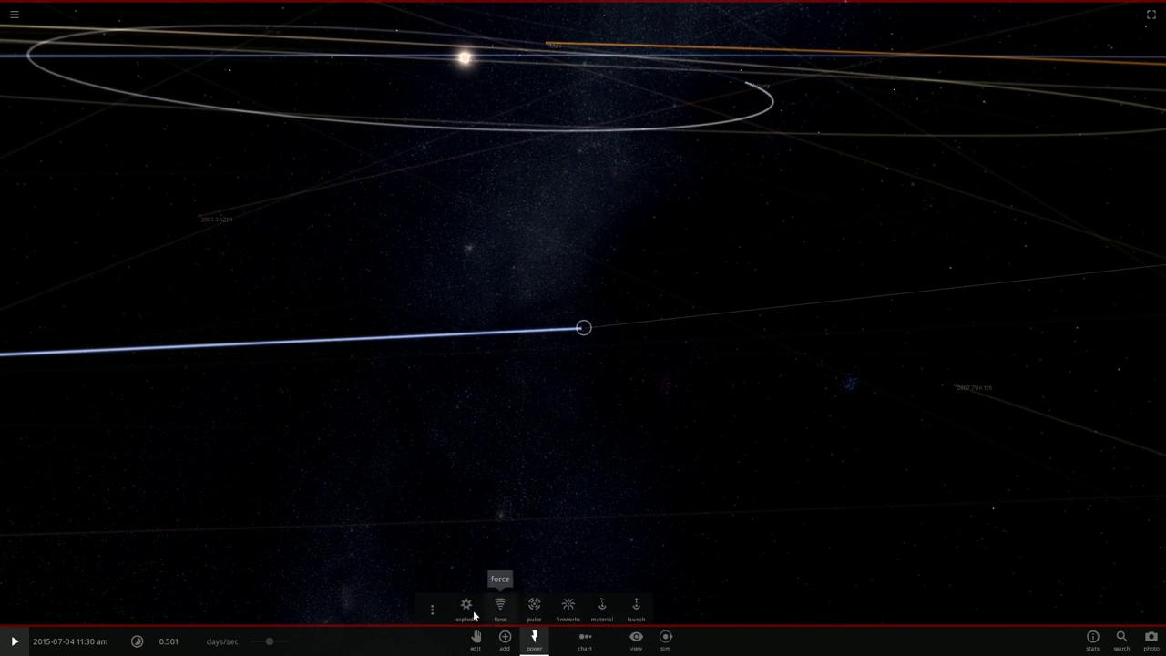
left_click(568, 606)
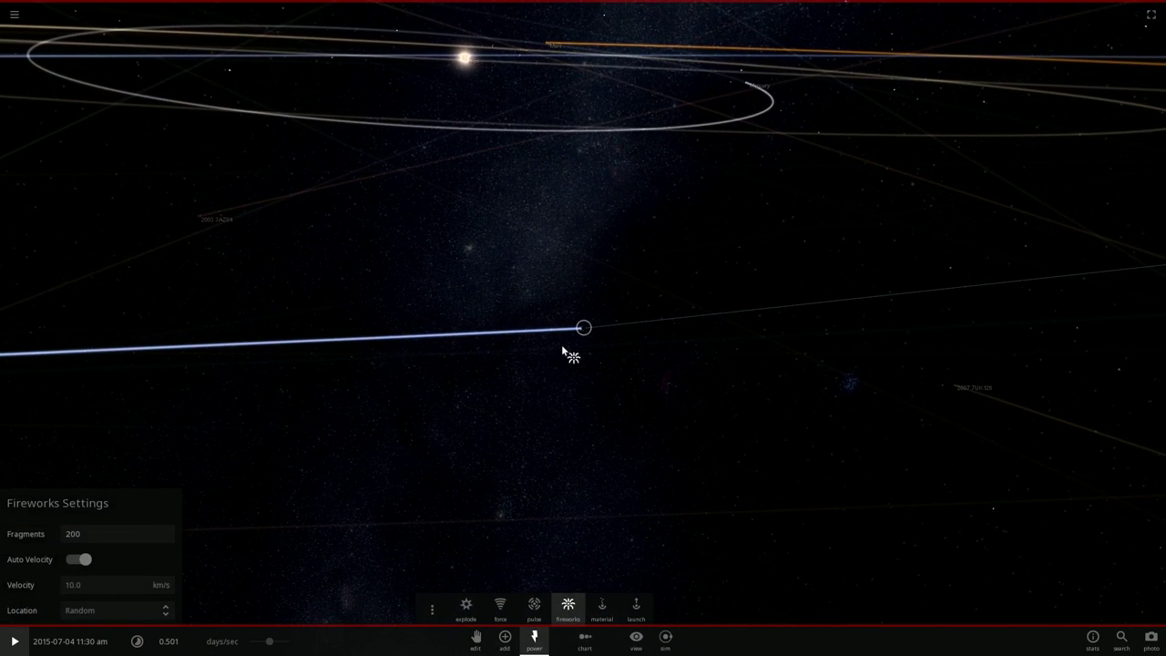
scroll(570, 343, "up", 5)
scroll(572, 341, "down", 2)
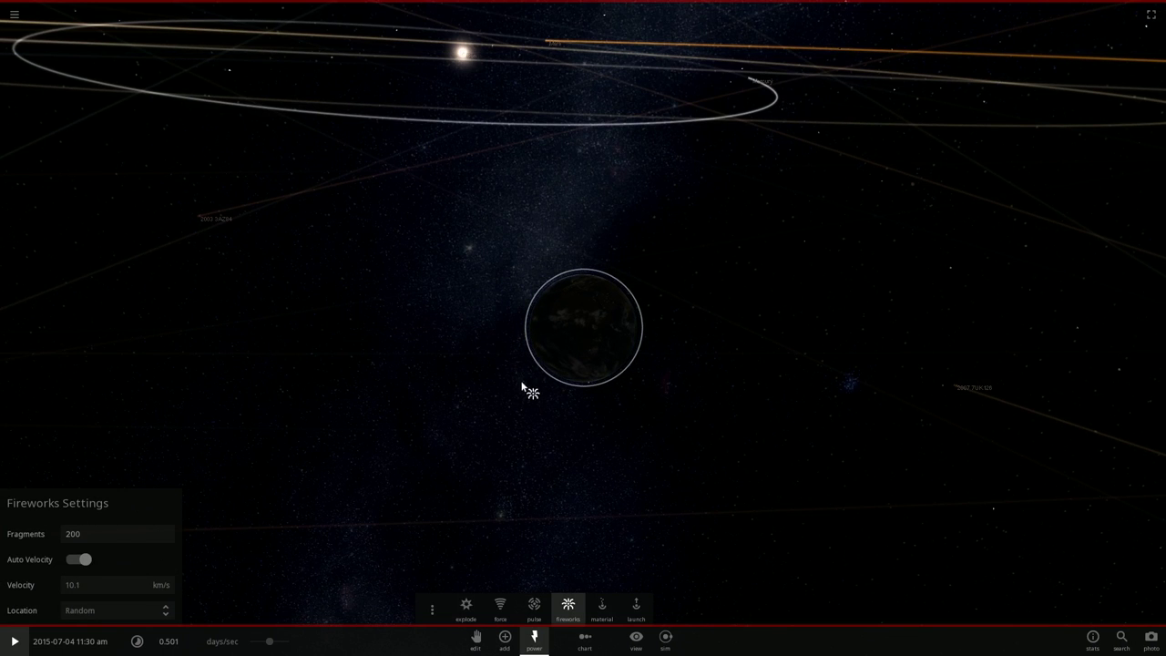
left_click(15, 641)
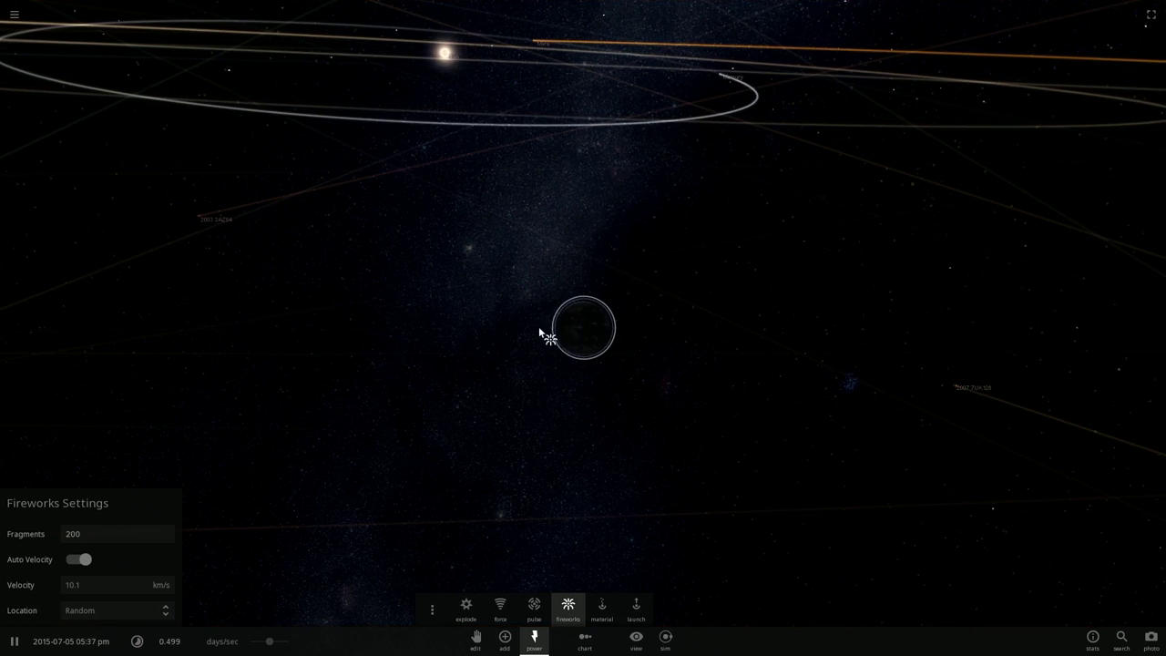
key("space")
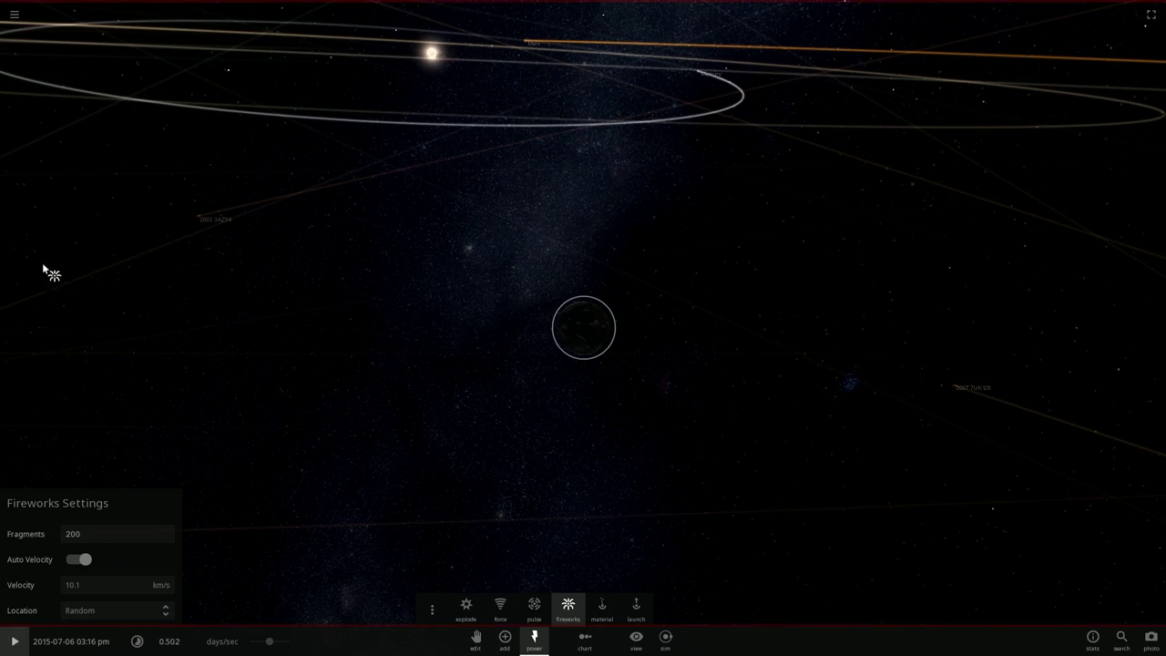
Step: Open the Earth & Moon simulation from the Planets category
left_click(13, 15)
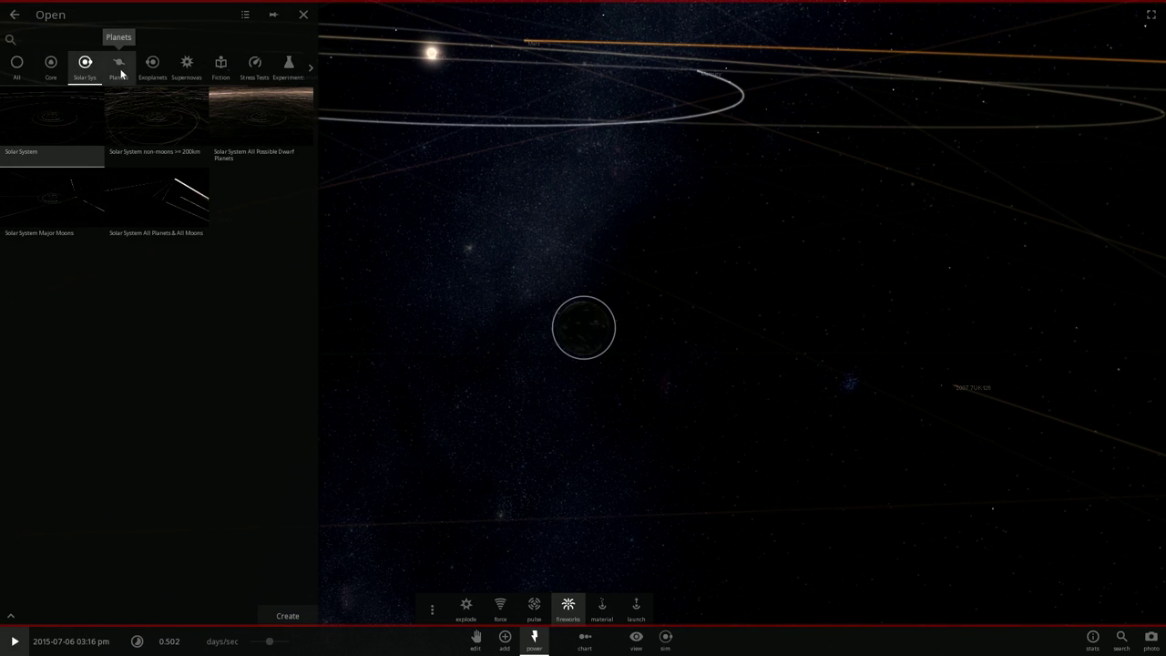
left_click(119, 66)
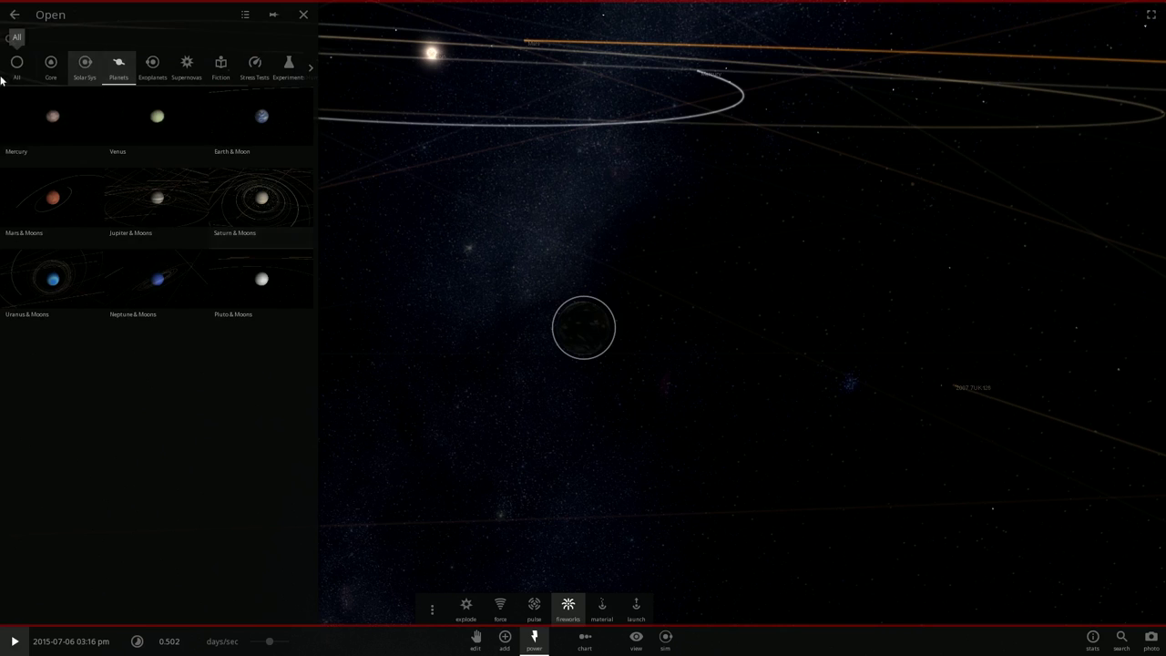
left_click(250, 133)
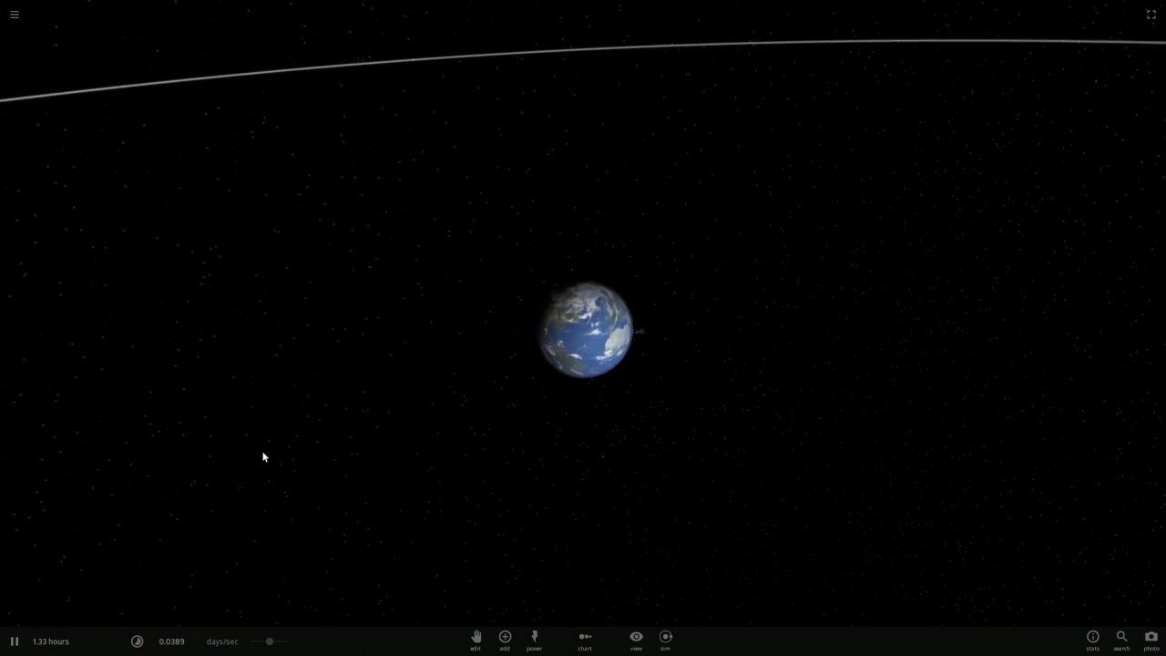
Step: Frame the Moon's whole orbit around Earth and set the simulation speed to about 0.07 days/sec
left_click_drag(271, 642, 265, 641)
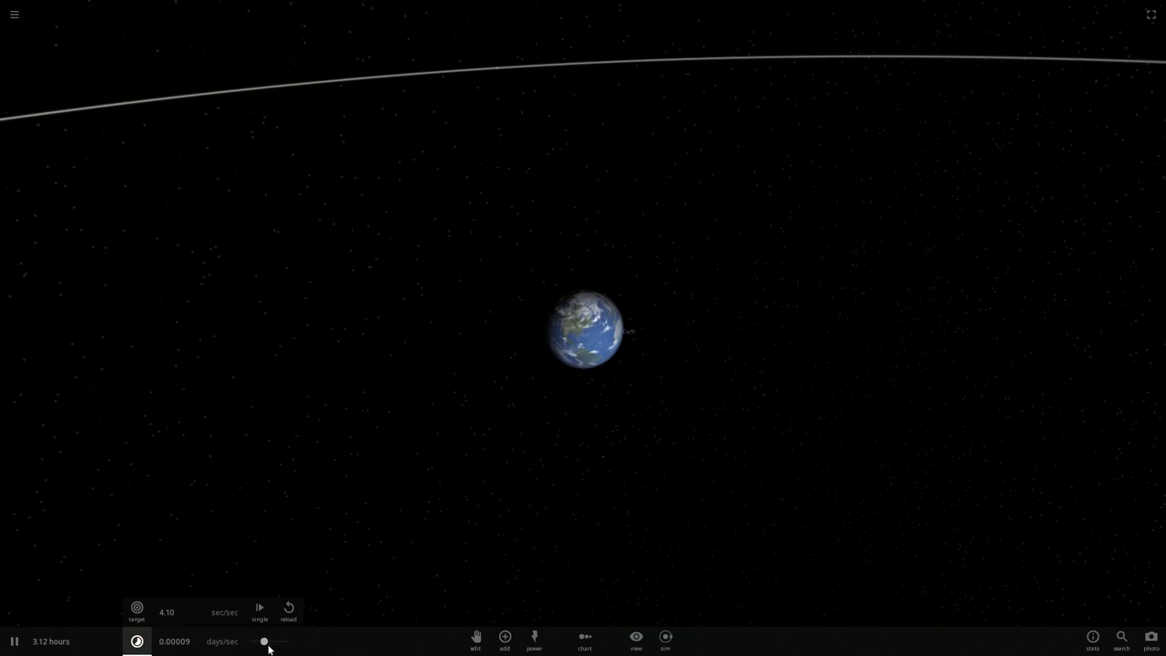
scroll(616, 288, "down", 10)
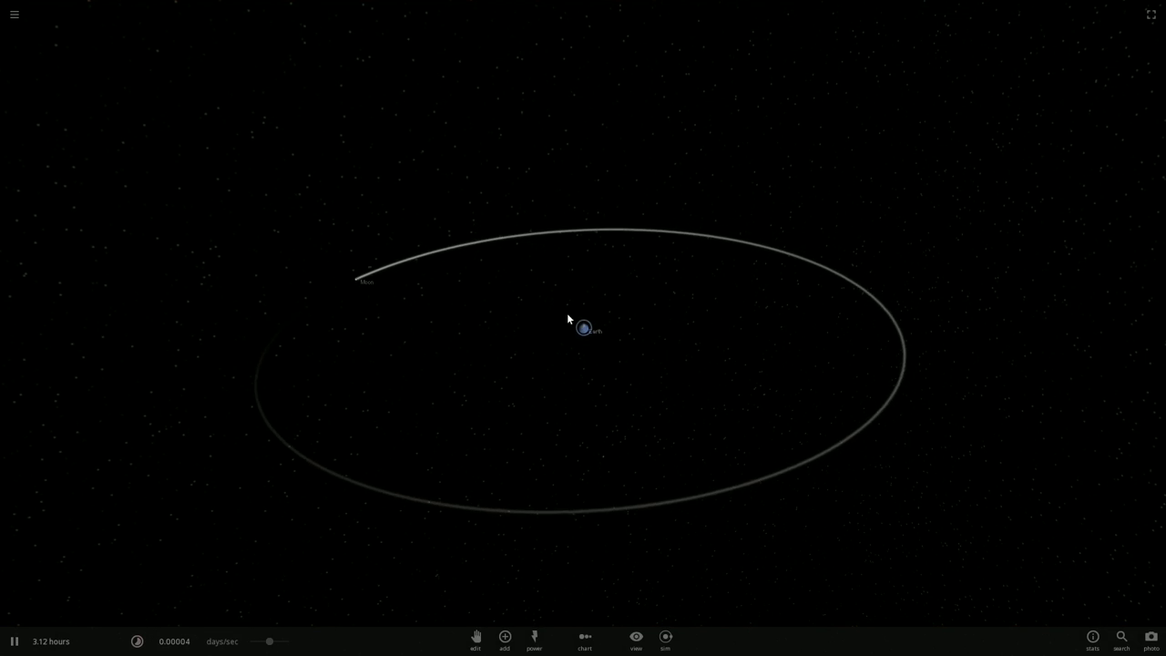
left_click_drag(274, 642, 283, 642)
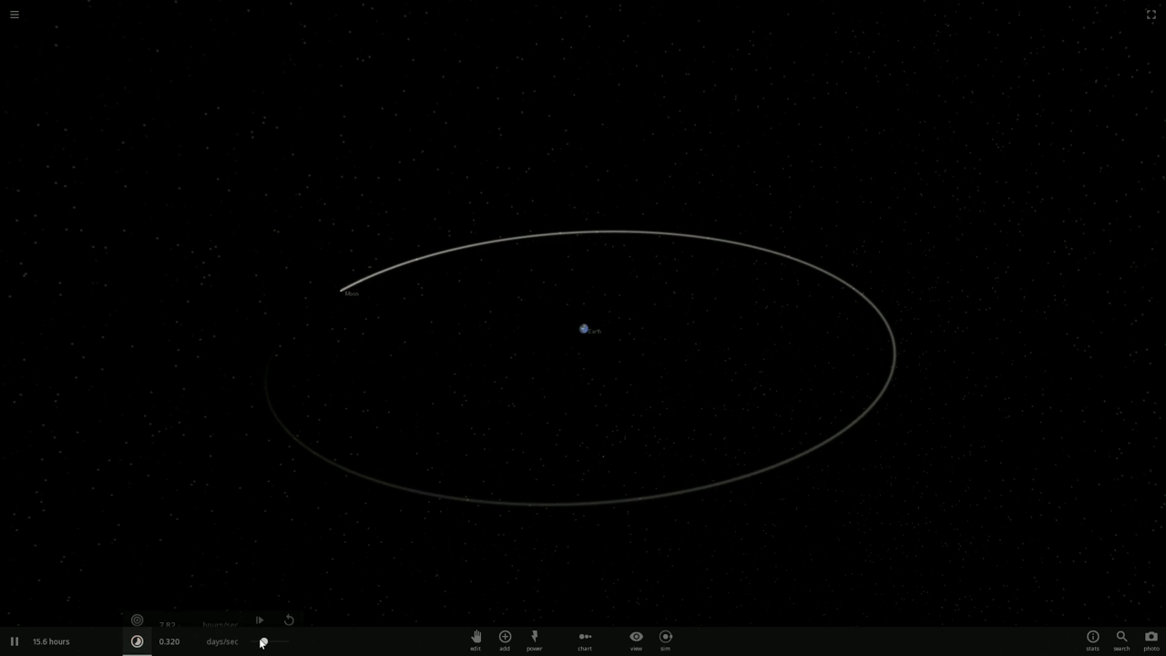
left_click_drag(262, 643, 261, 642)
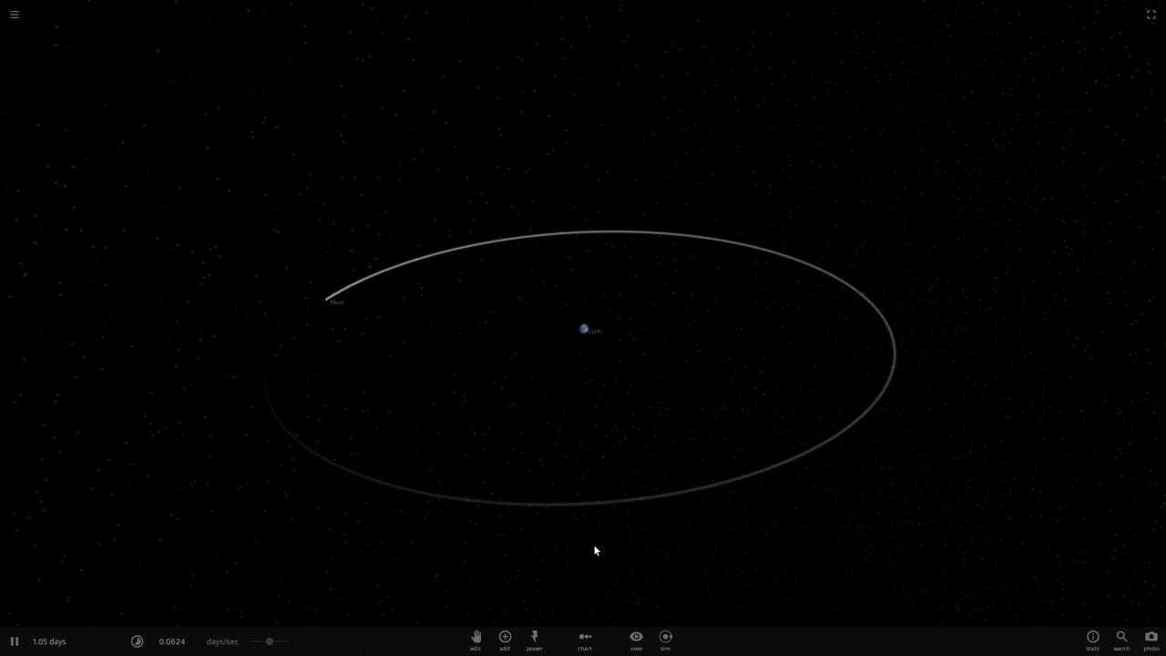
Step: Choose the Fireworks power and set off fireworks with 200 fragments close to Earth
left_click(533, 642)
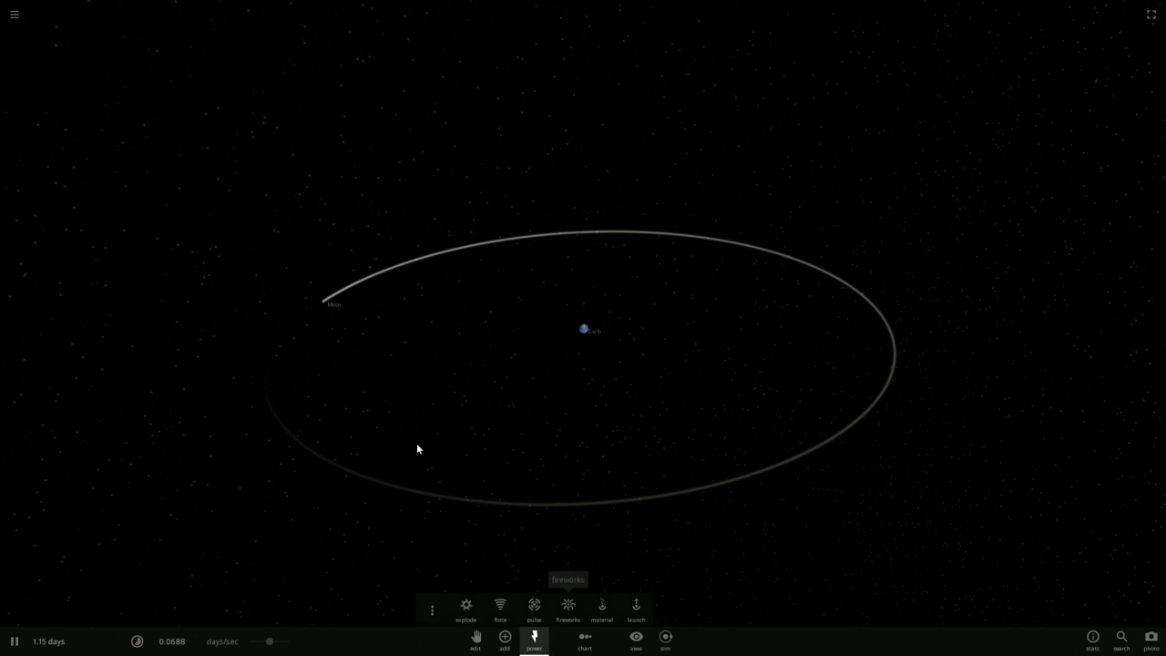
left_click(500, 609)
scroll(640, 307, "up", 5)
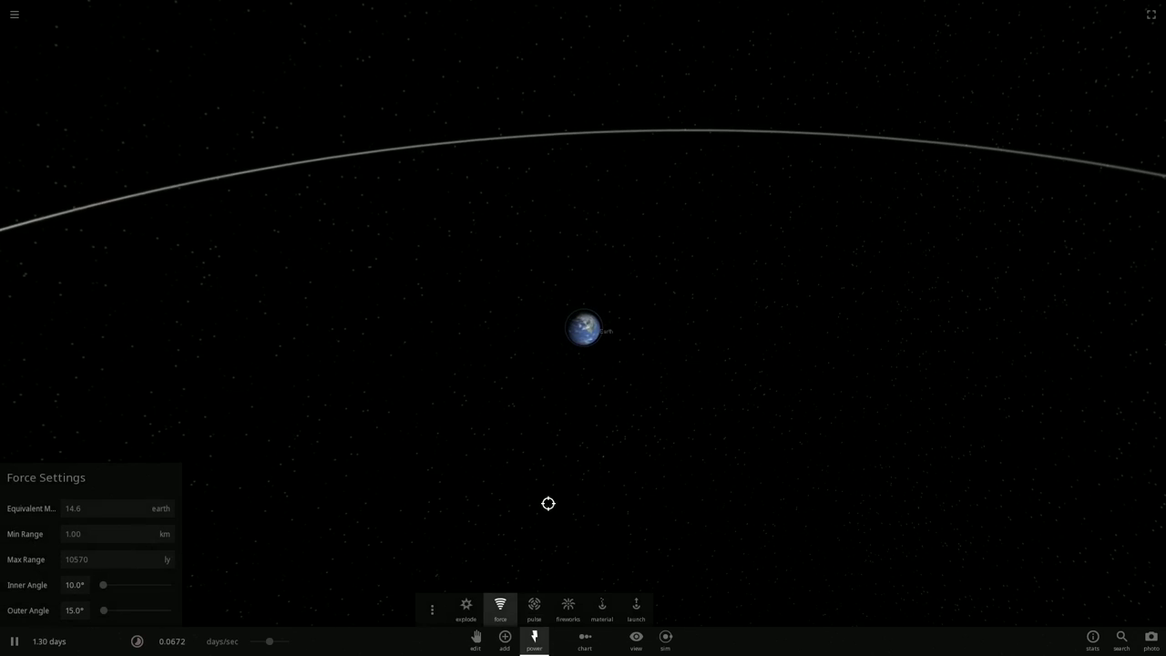
left_click(567, 607)
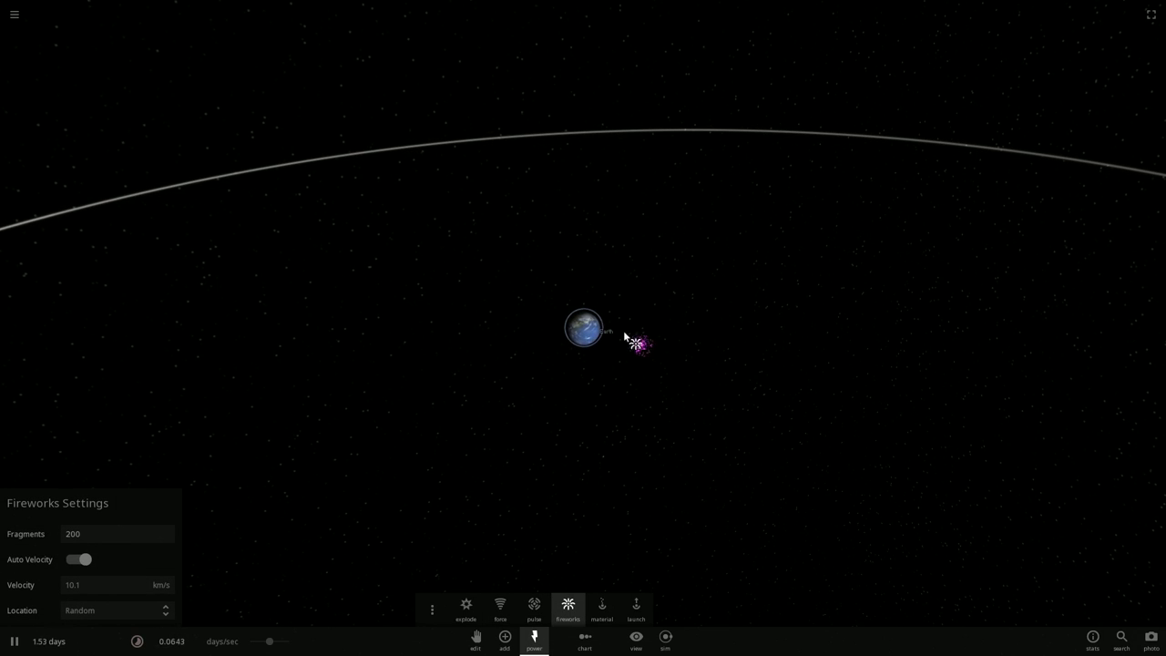
scroll(671, 369, "up", 3)
scroll(598, 330, "down", 3)
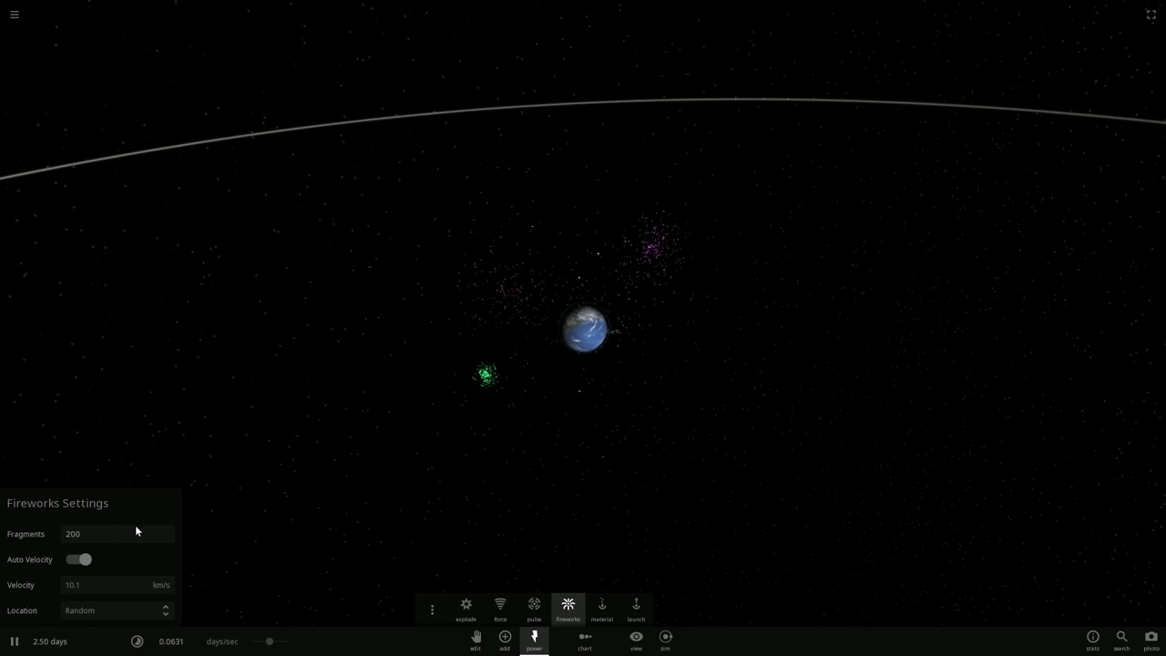
Step: Set the fireworks to 500 fragments, keeping the Random location, and set off another burst near Earth
left_click(165, 610)
left_click(165, 610)
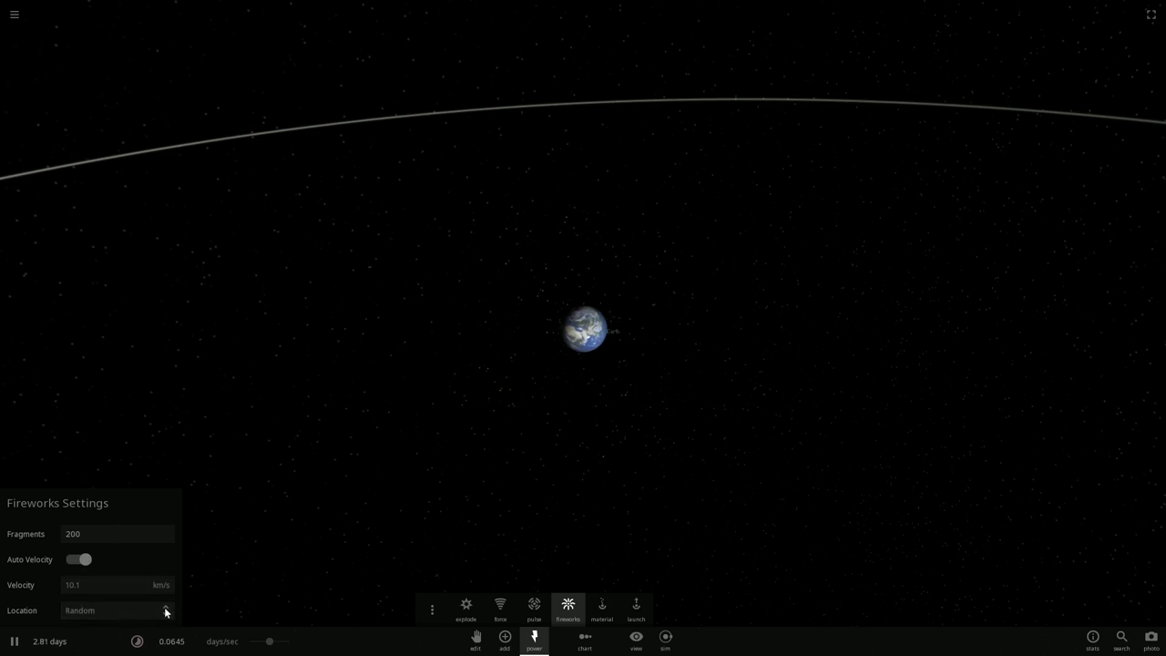
double_click(57, 534)
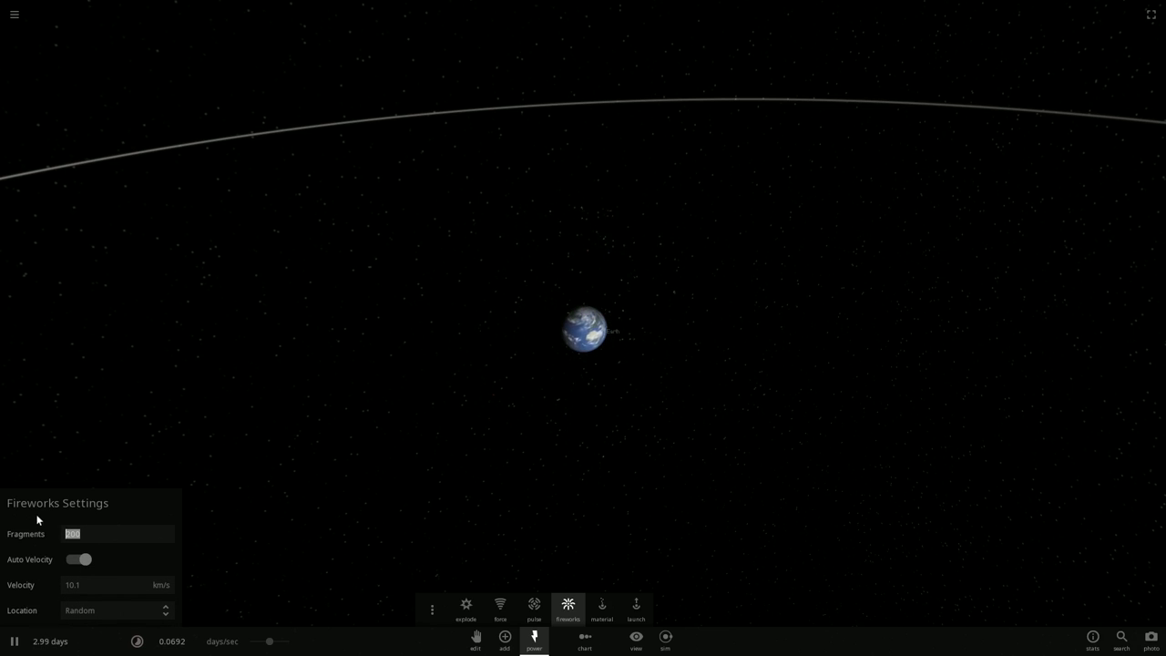
type("50")
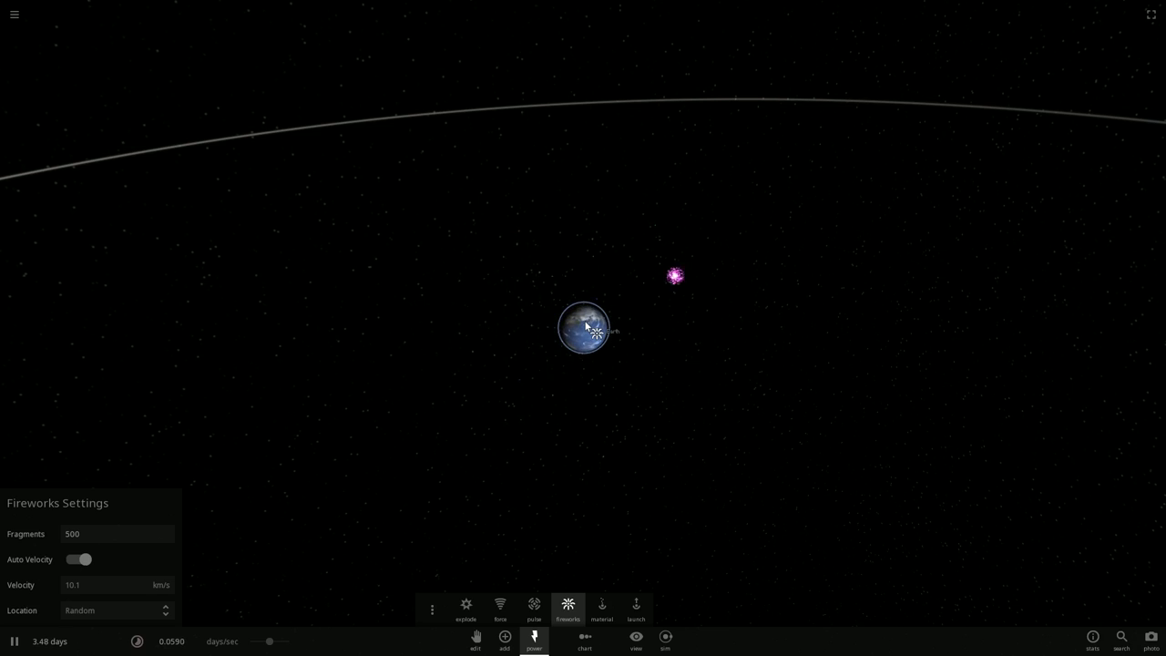
Step: Set off 500-fragment fireworks around the Moon on its orbit
scroll(601, 341, "down", 5)
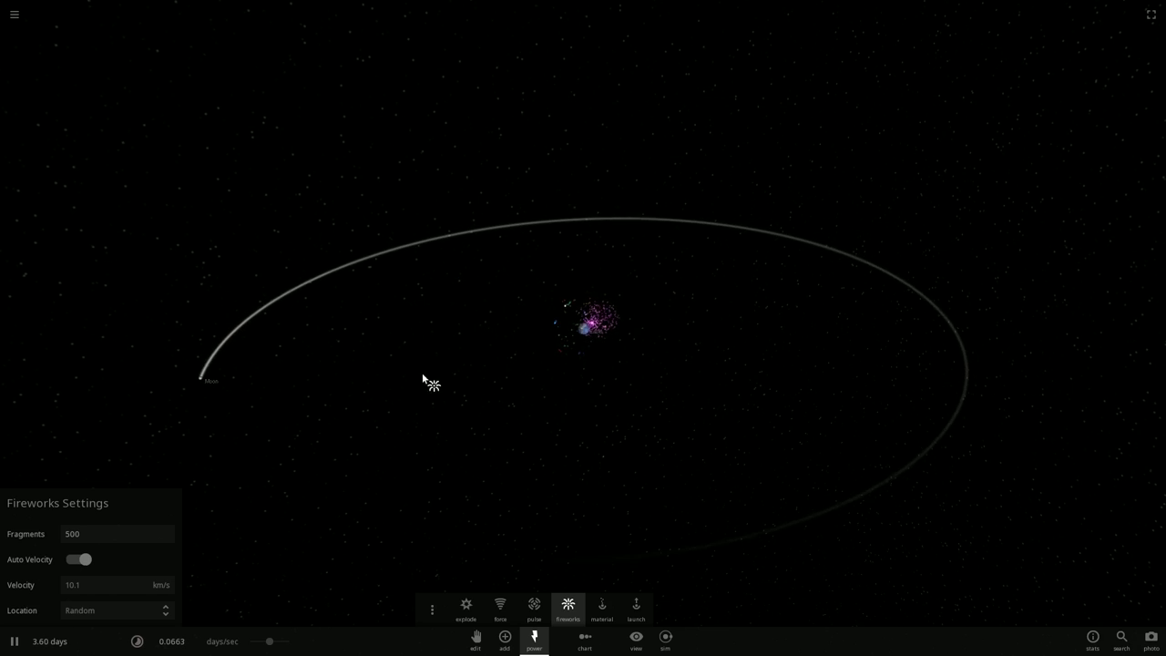
left_click(209, 386)
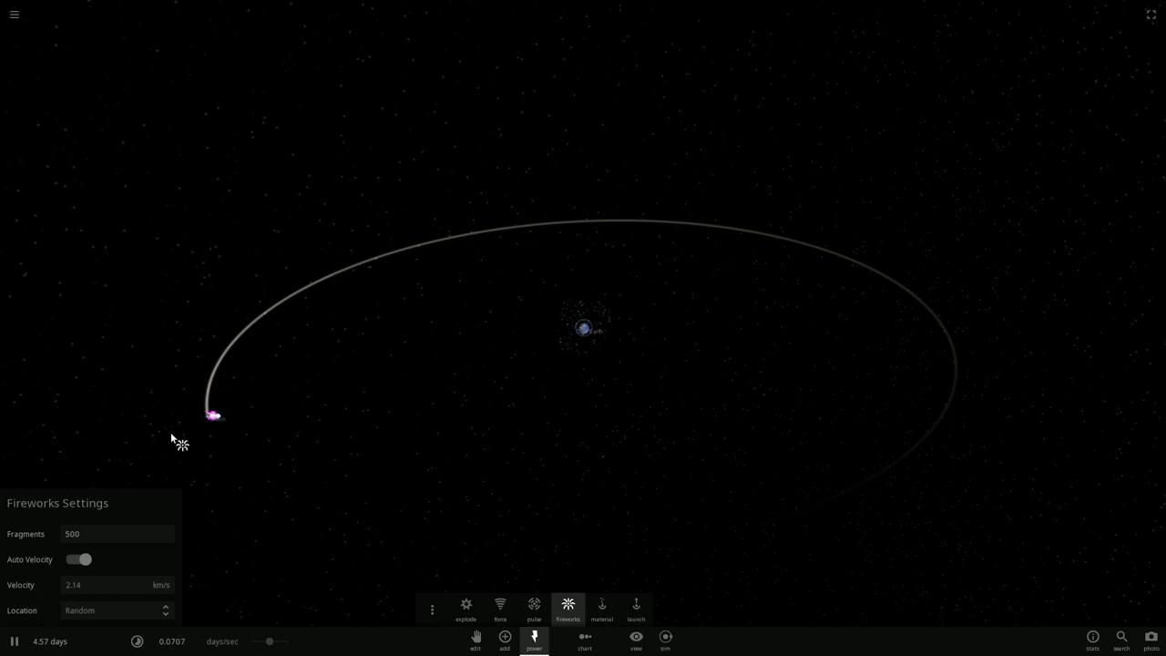
scroll(206, 429, "up", 3)
scroll(63, 434, "down", 4)
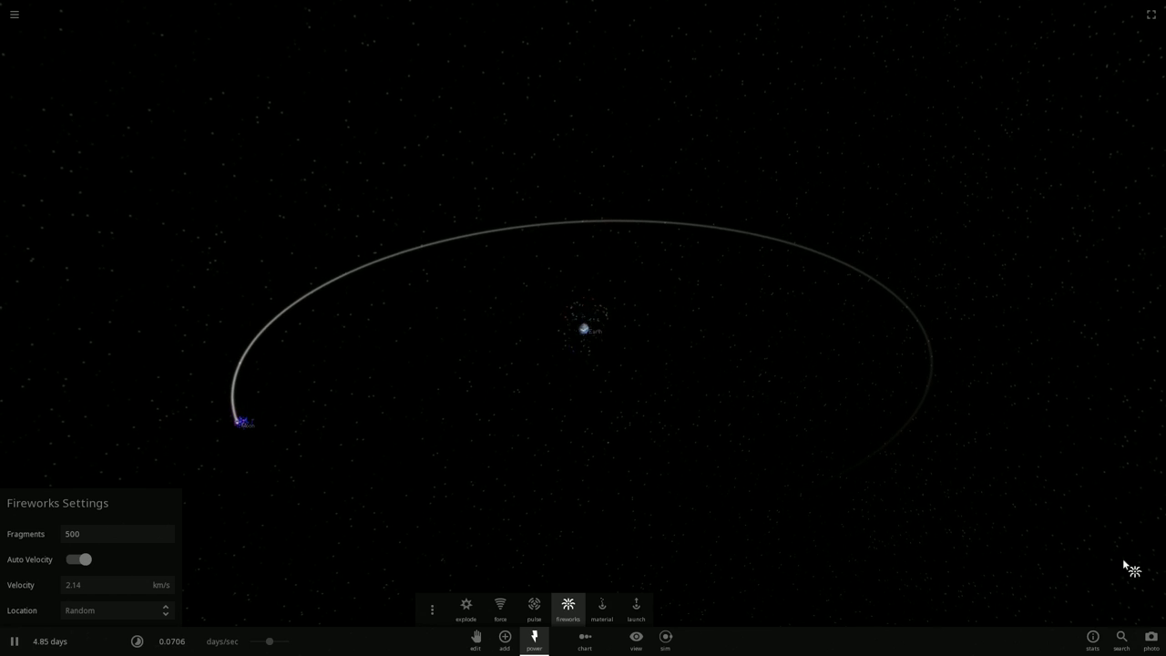
Step: Leave the Fireworks power and centre the view on the Moon up close
left_click(534, 638)
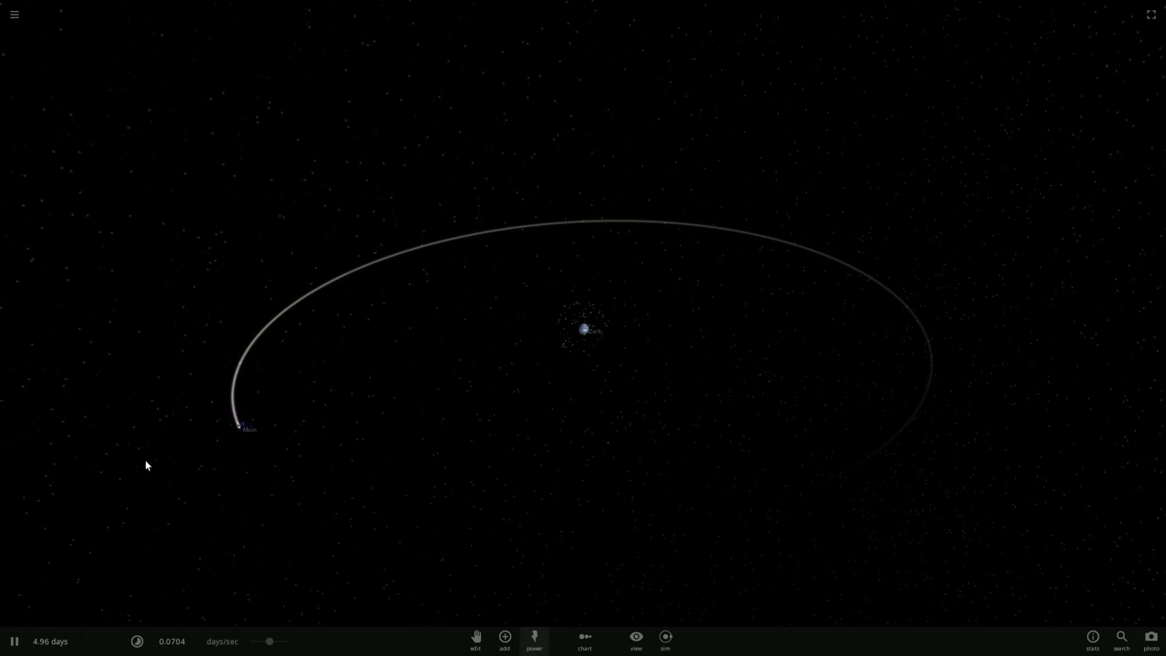
double_click(240, 431)
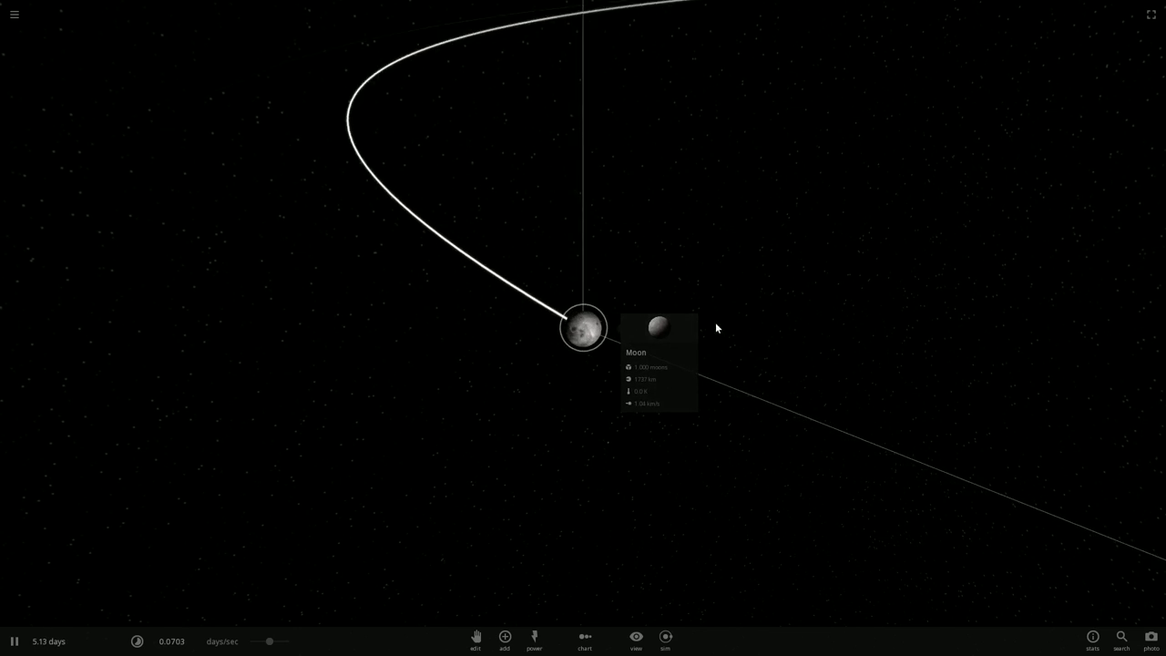
left_click(764, 324)
scroll(756, 333, "down", 5)
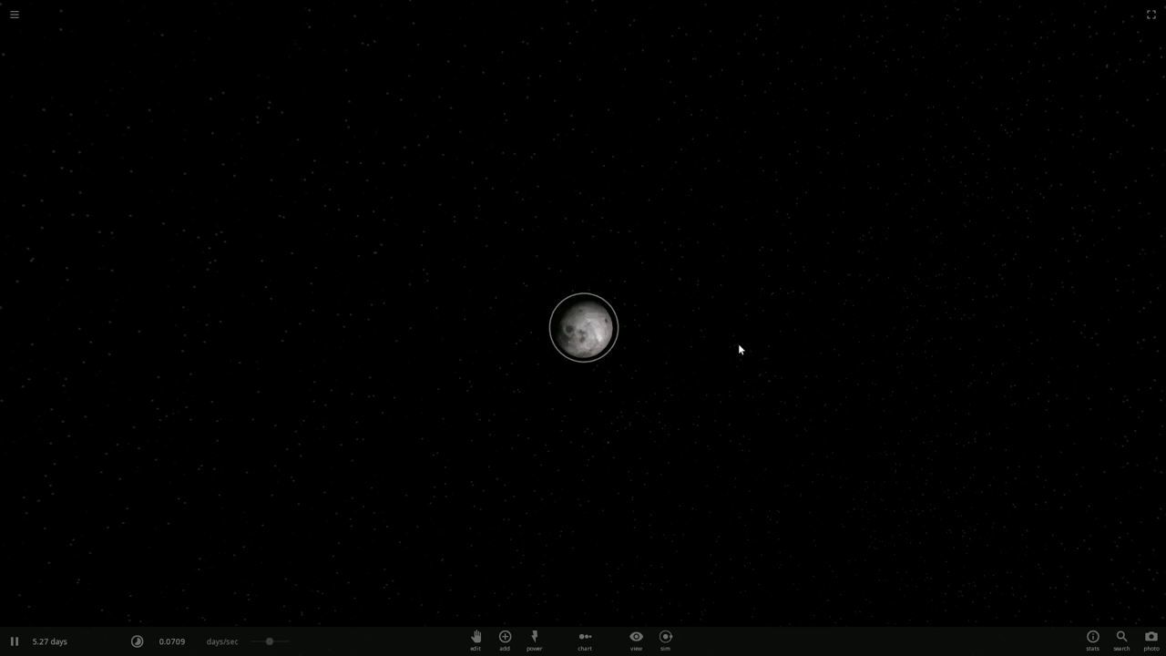
Step: Set off several 500-fragment fireworks directly above, on and beside the Moon
left_click(533, 637)
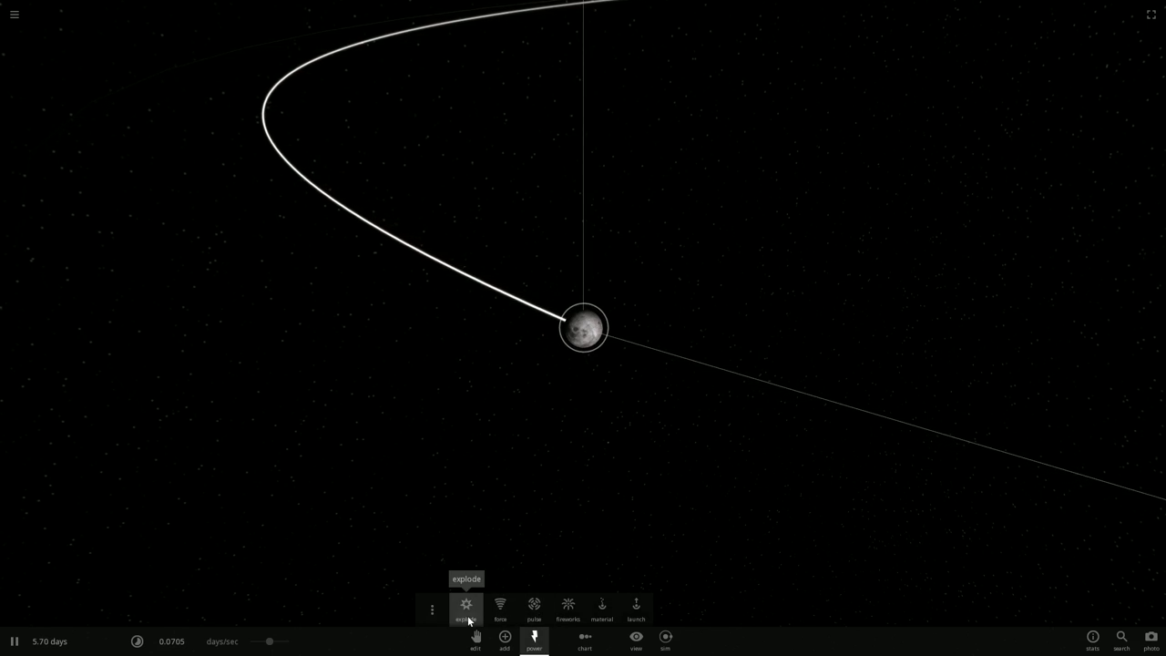
left_click(561, 611)
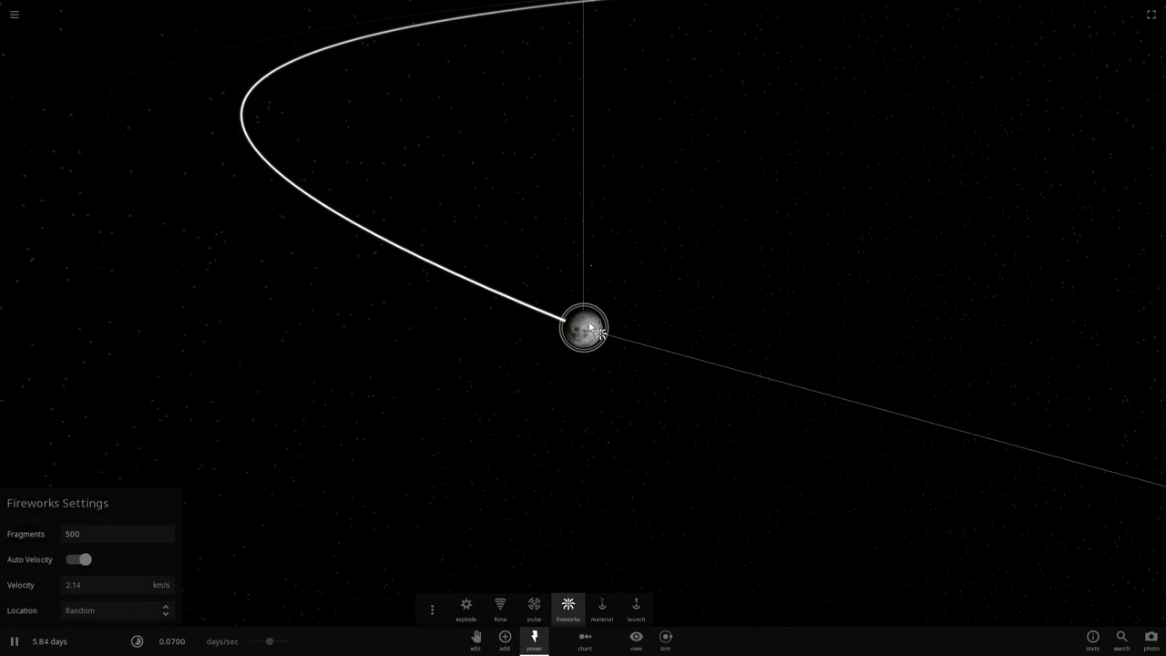
left_click(599, 239)
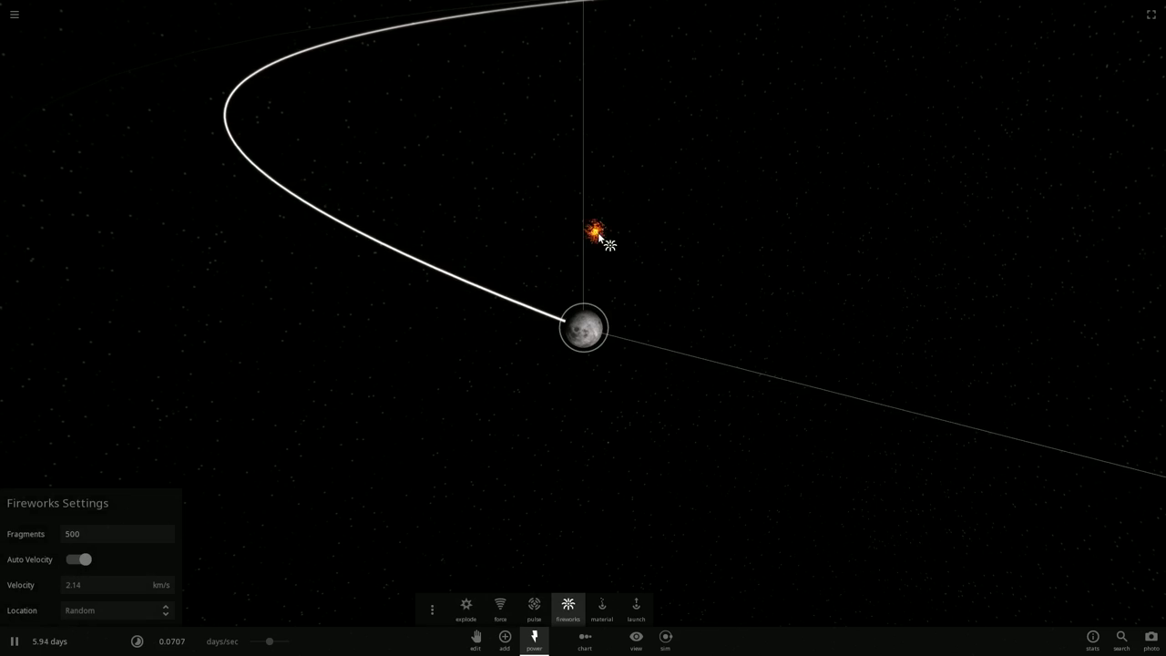
left_click(587, 320)
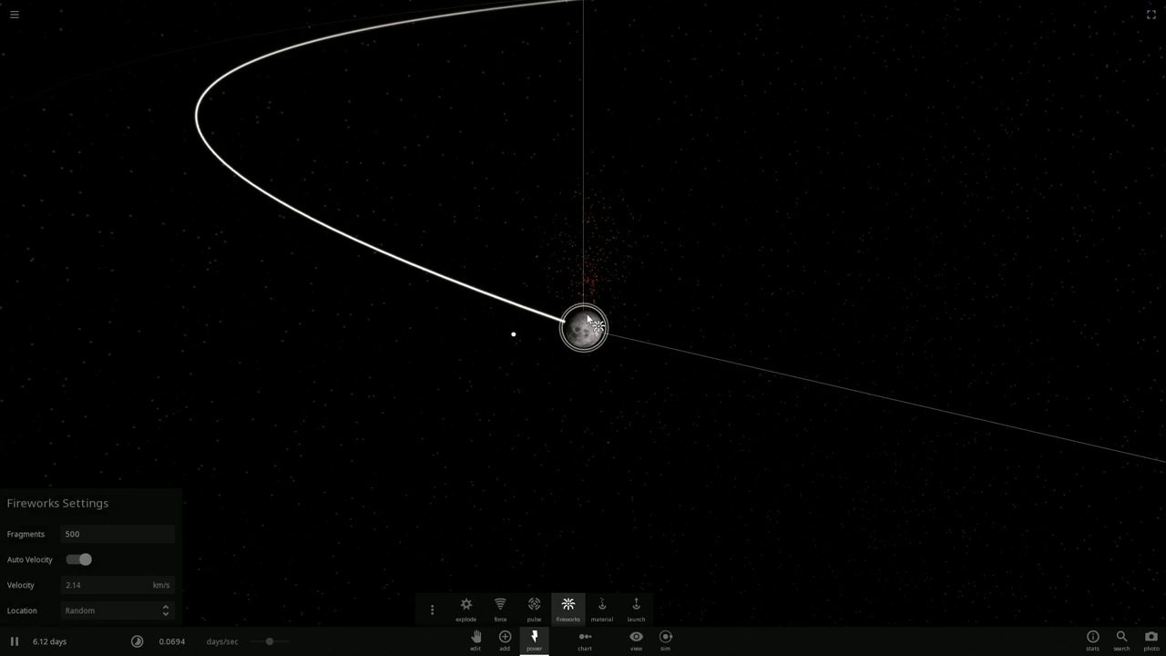
left_click(630, 338)
left_click(630, 341)
scroll(630, 341, "down", 3)
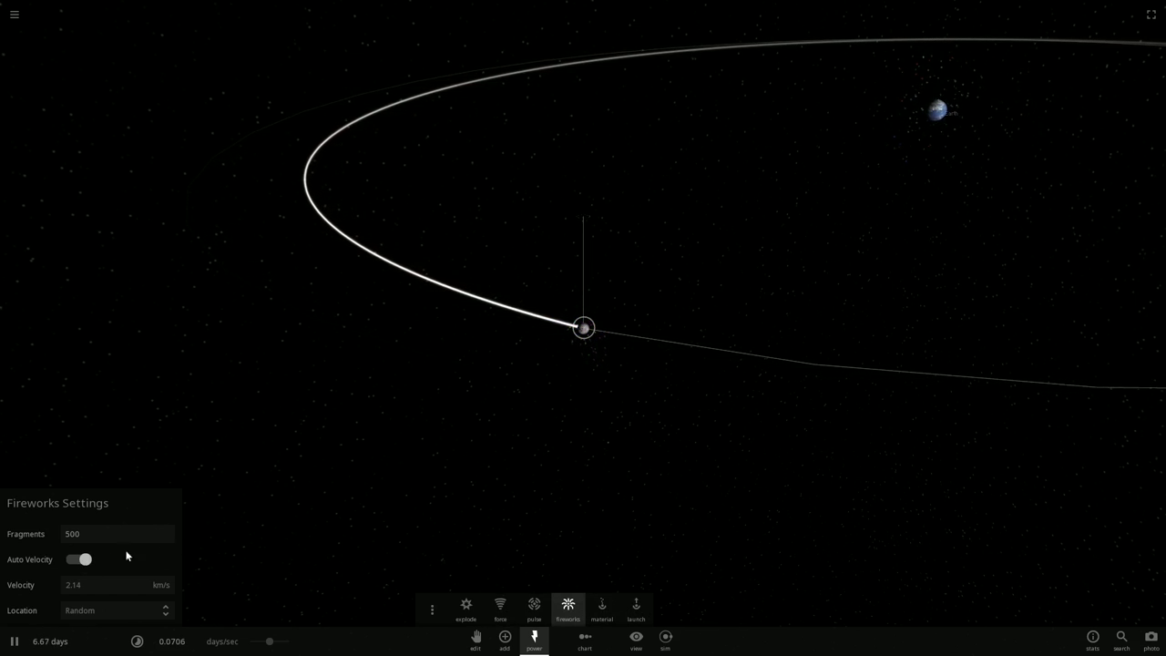
Step: Leave the Fireworks power and examine the Moon's orbit and the debris around Earth from several angles
scroll(623, 273, "down", 5)
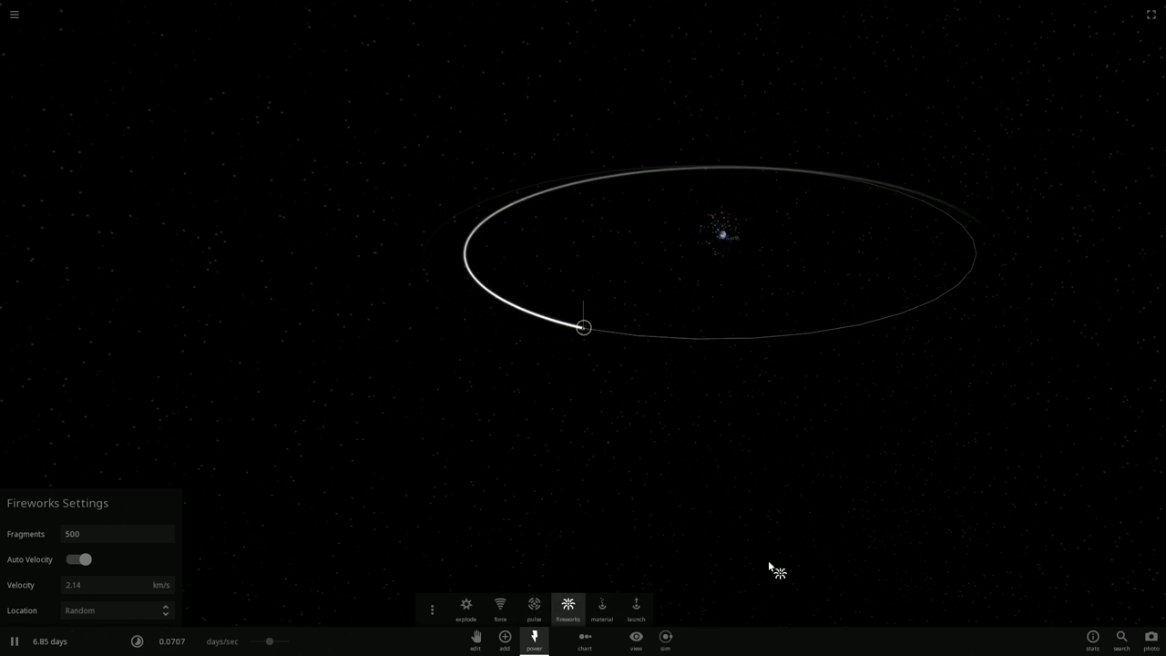
left_click(535, 637)
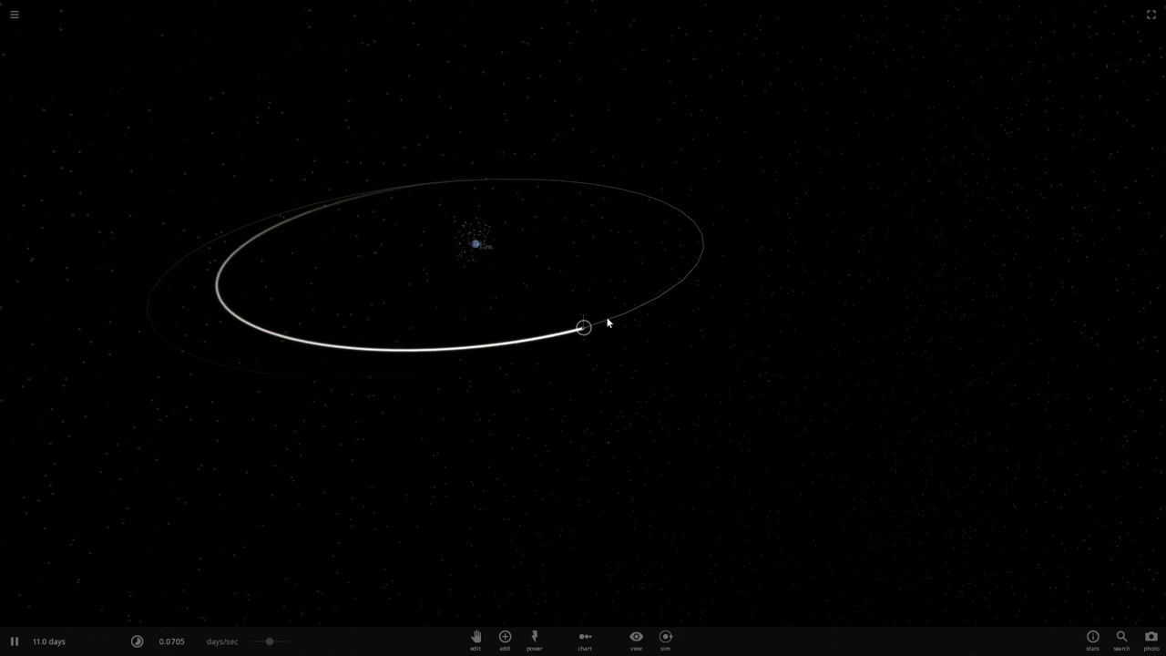
scroll(582, 314, "down", 5)
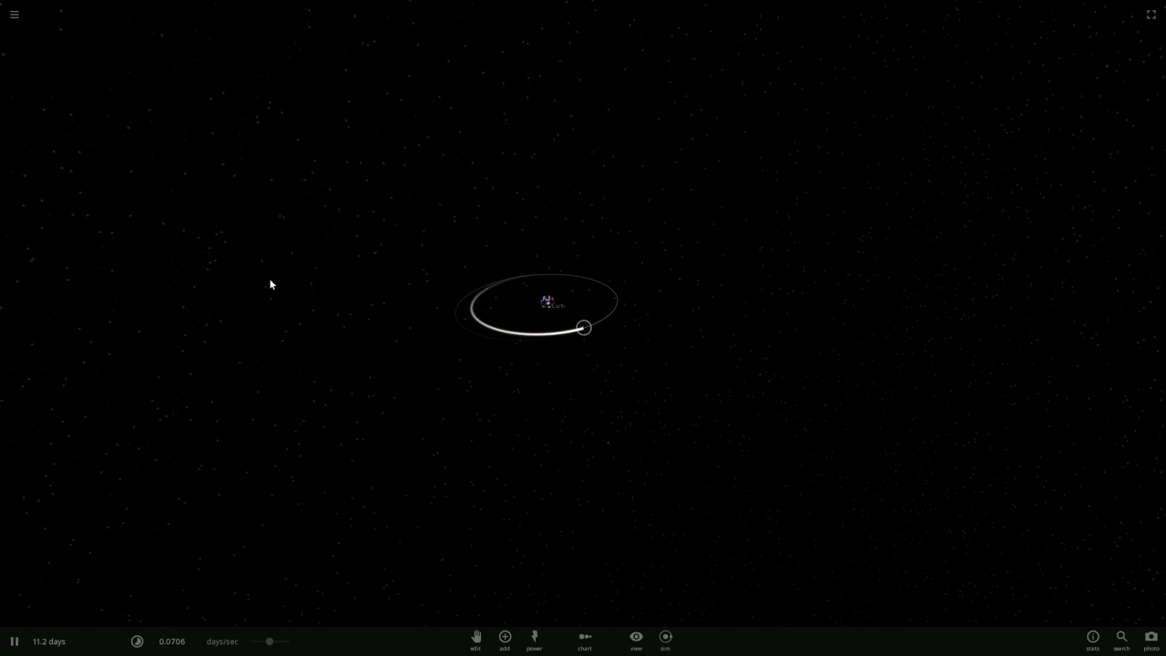
left_click_drag(434, 393, 297, 325)
left_click_drag(624, 339, 474, 370)
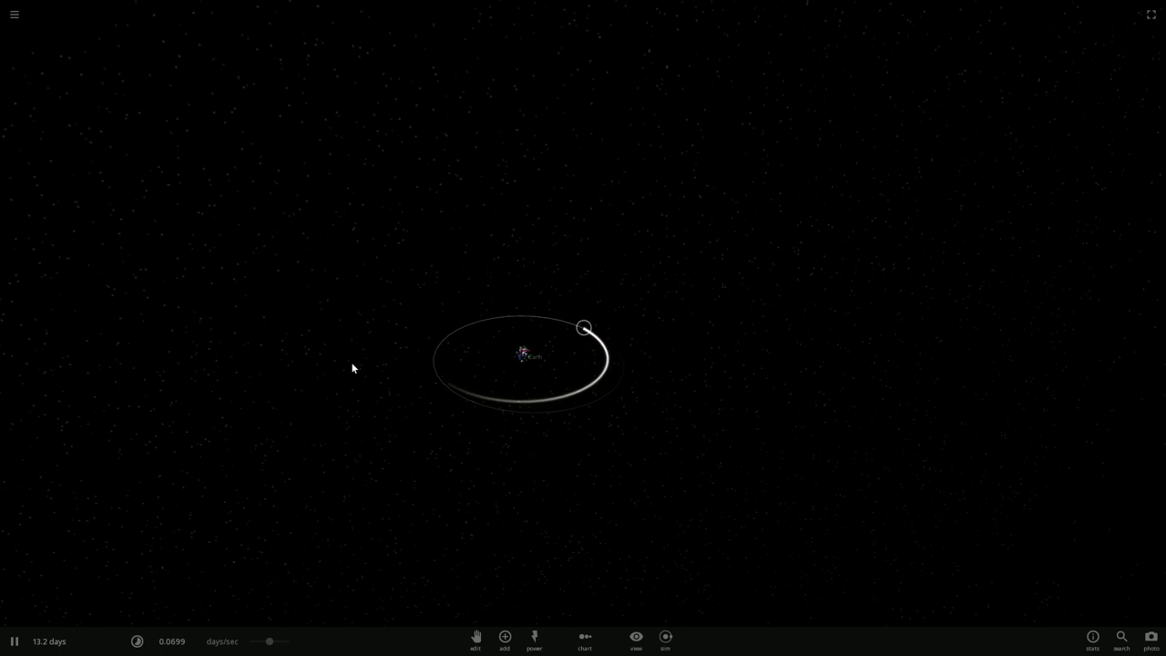
mouse_move(562, 336)
left_mouse_down()
mouse_move(768, 237)
mouse_move(604, 136)
mouse_move(313, 196)
mouse_move(126, 379)
mouse_move(77, 391)
left_mouse_up()
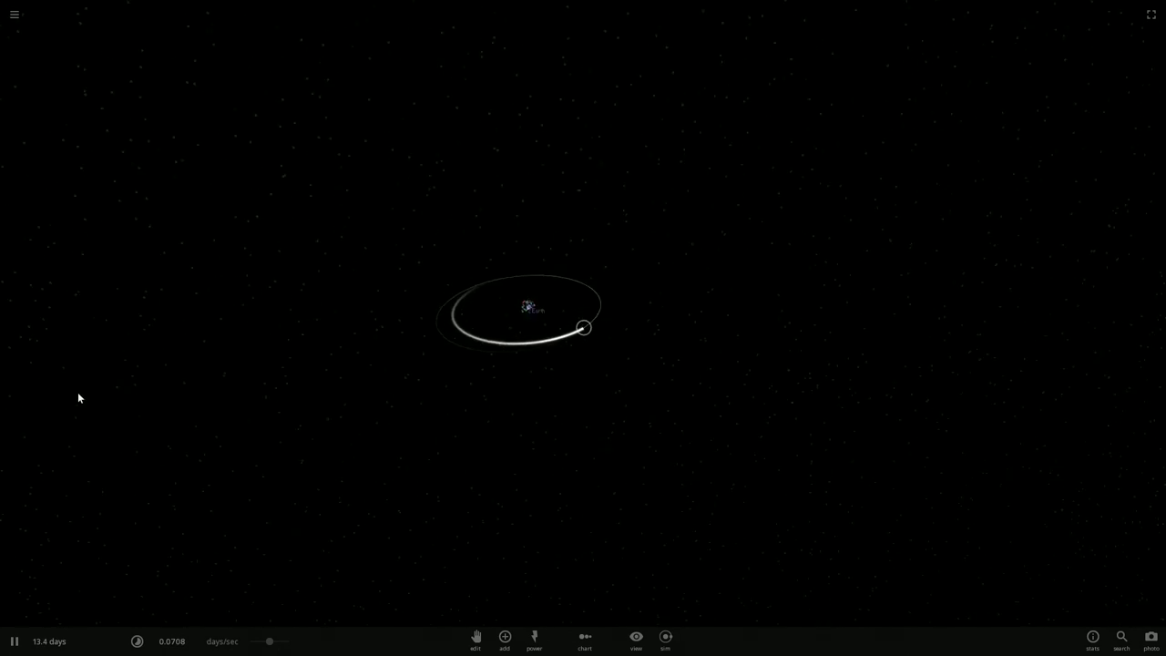